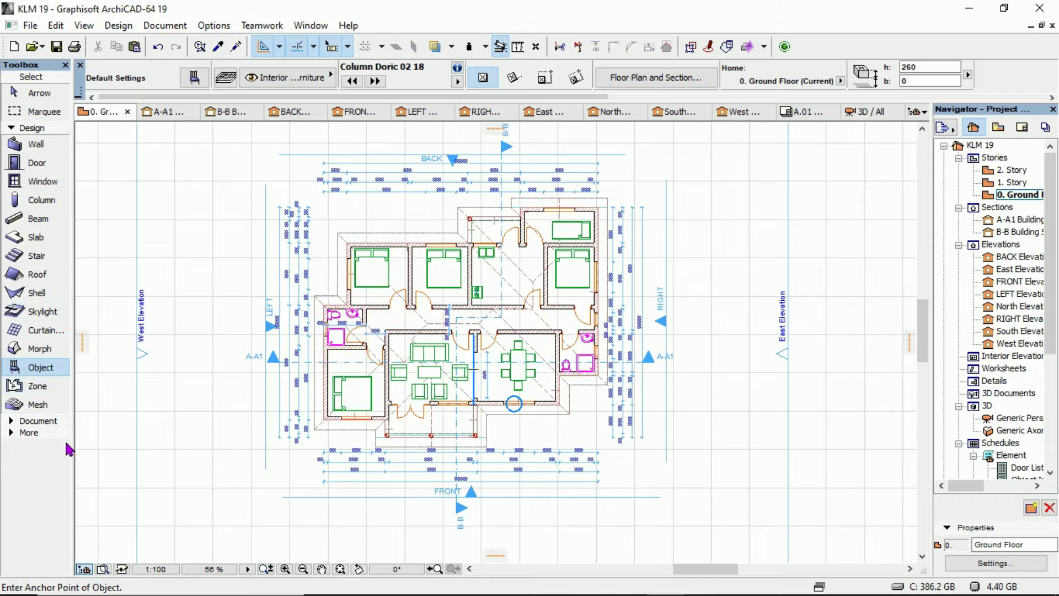
Step: Activate the Lamp tool and open its default settings
click(12, 436)
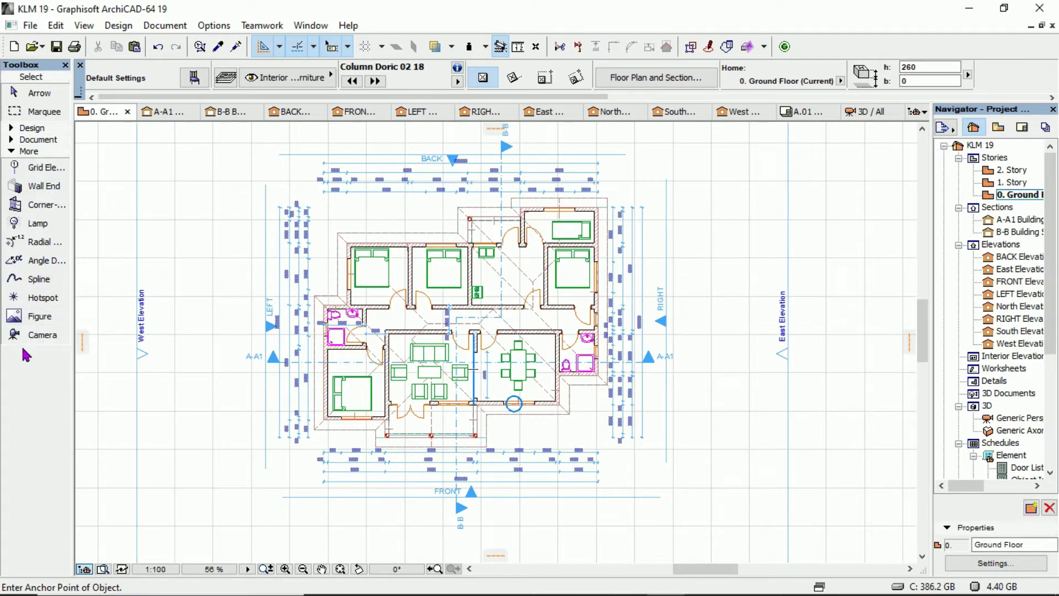
click(34, 224)
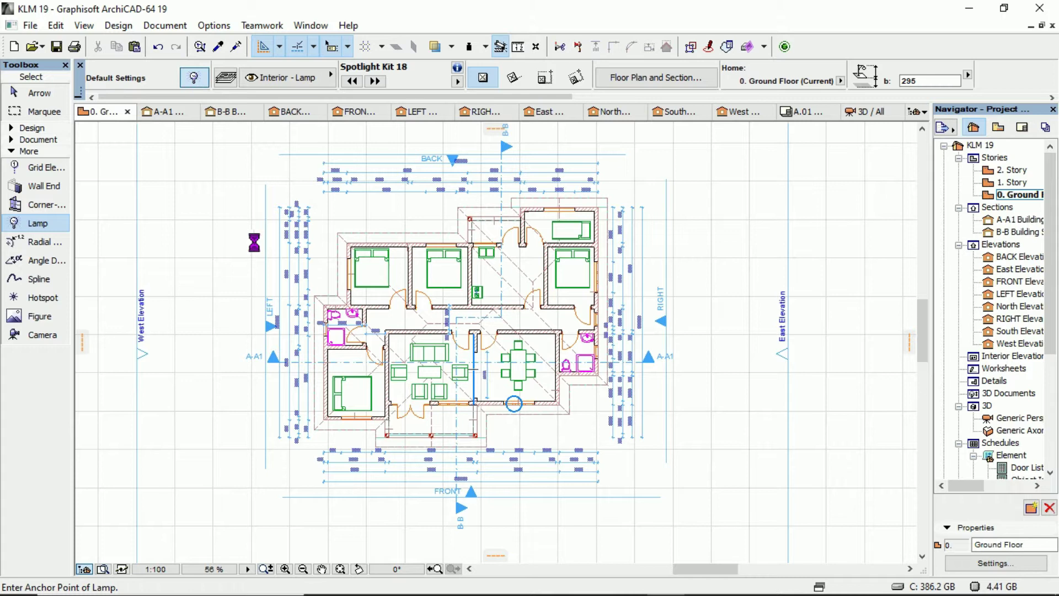
key(ctrl+t)
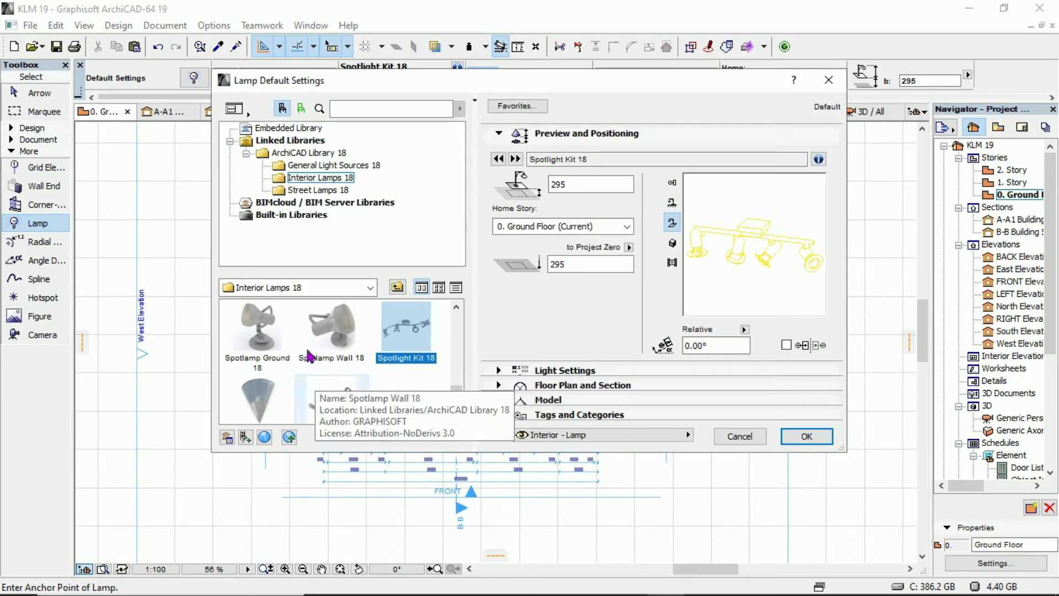
Step: Browse the lamp models in the General Light Sources 18, Interior Lamps 18 and Street Lamps 18 library folders
click(330, 166)
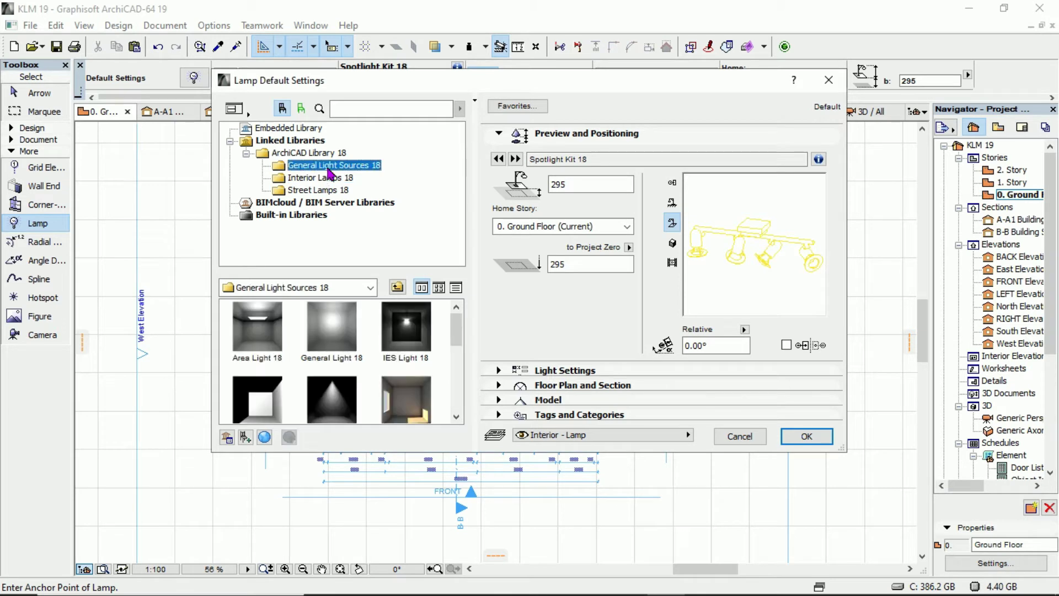
click(330, 177)
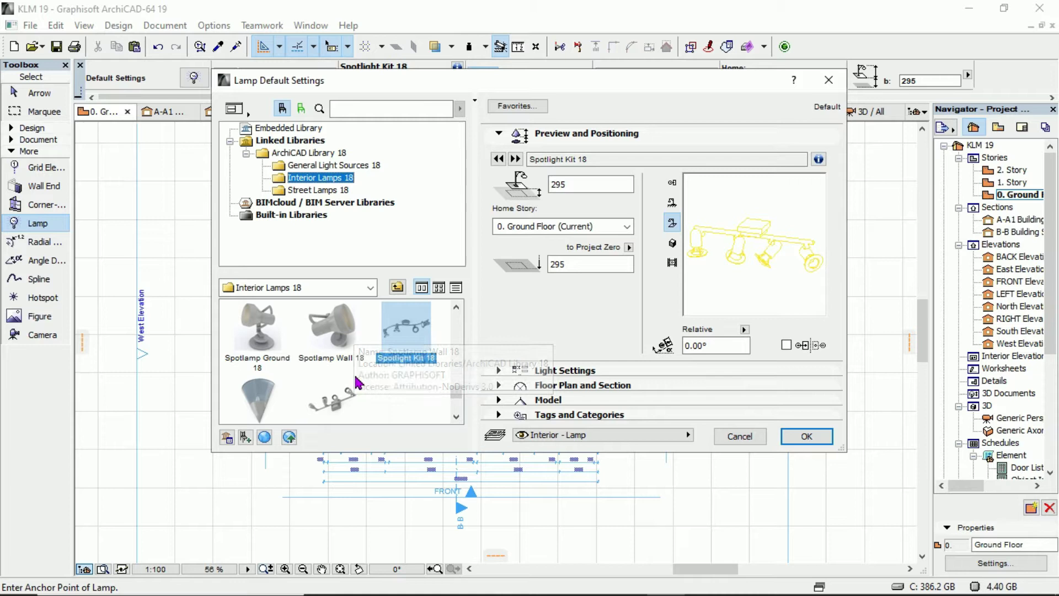
scroll(356, 370, up, 3)
scroll(358, 373, up, 2)
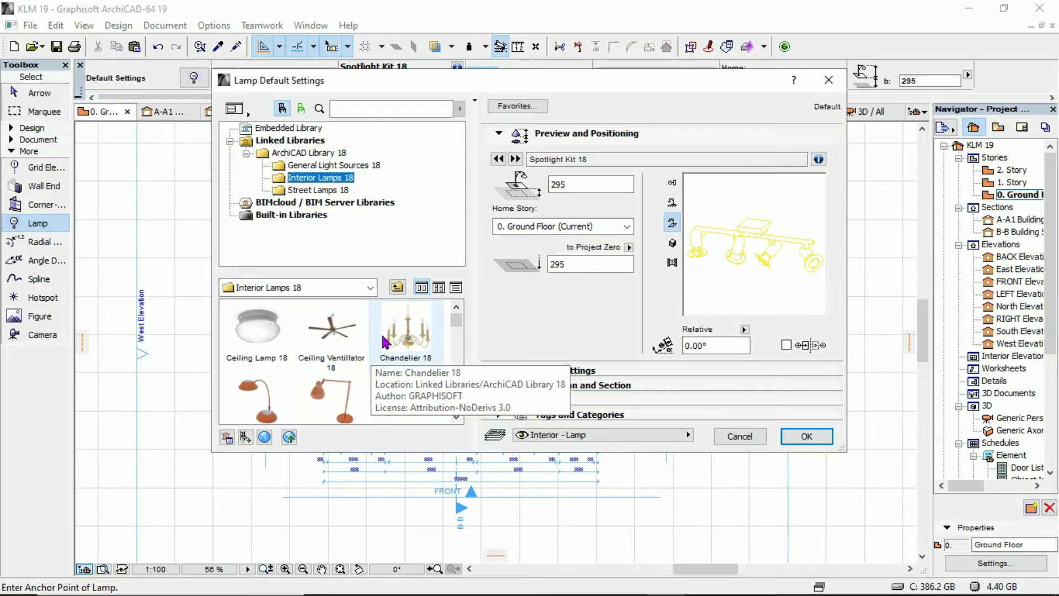
scroll(340, 361, down, 2)
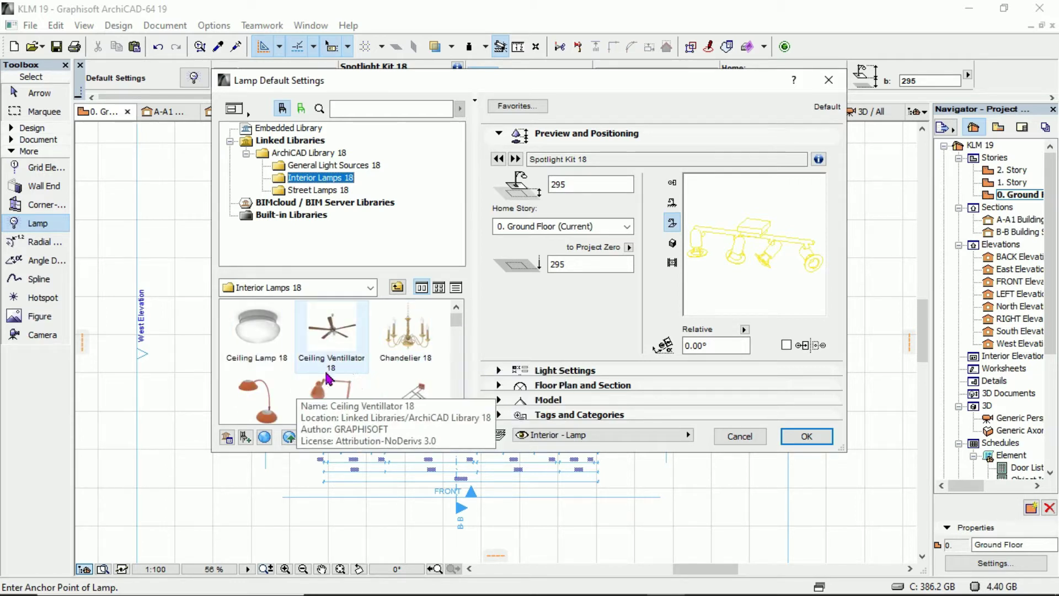
scroll(347, 370, down, 3)
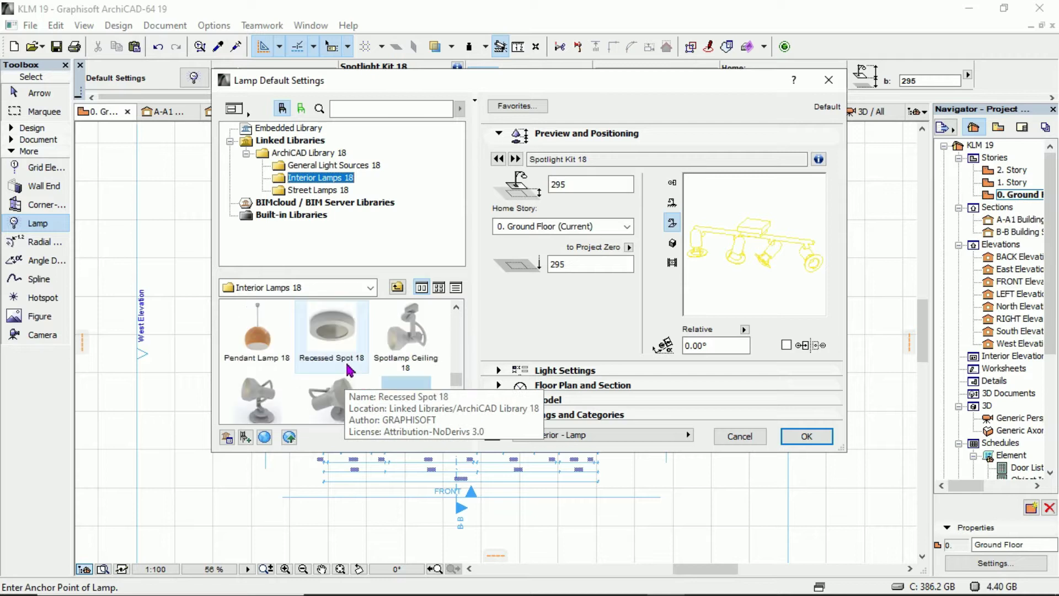
click(325, 190)
scroll(392, 355, down, 1)
scroll(390, 358, up, 1)
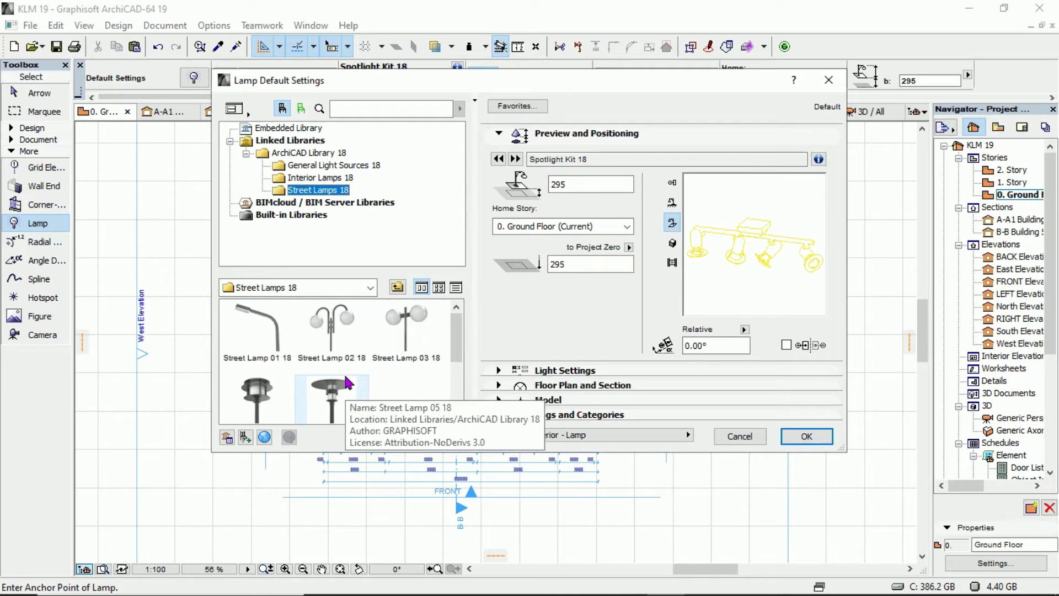
scroll(364, 353, down, 1)
scroll(378, 351, up, 1)
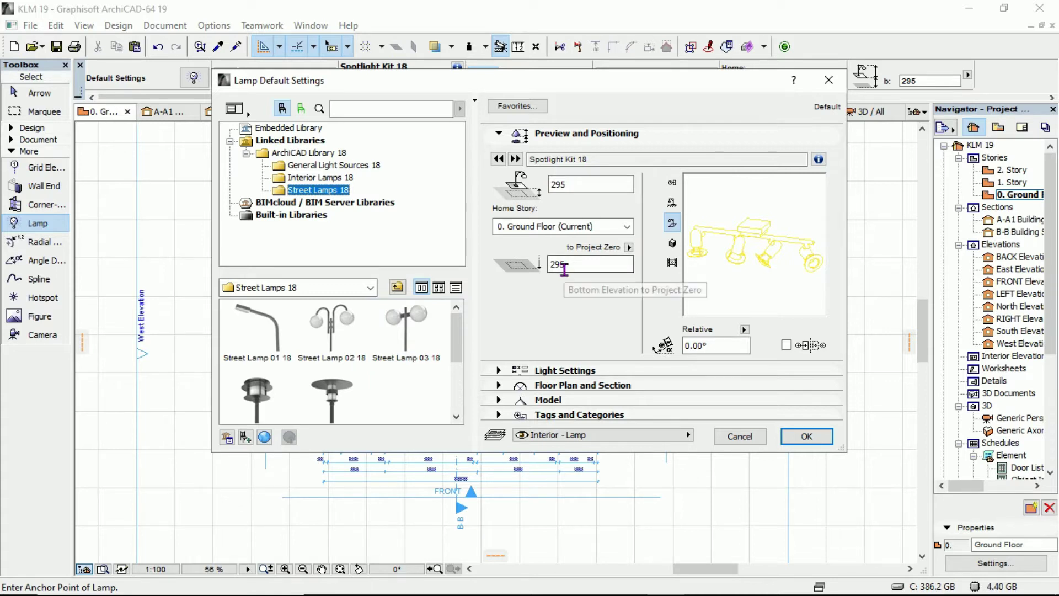
click(806, 435)
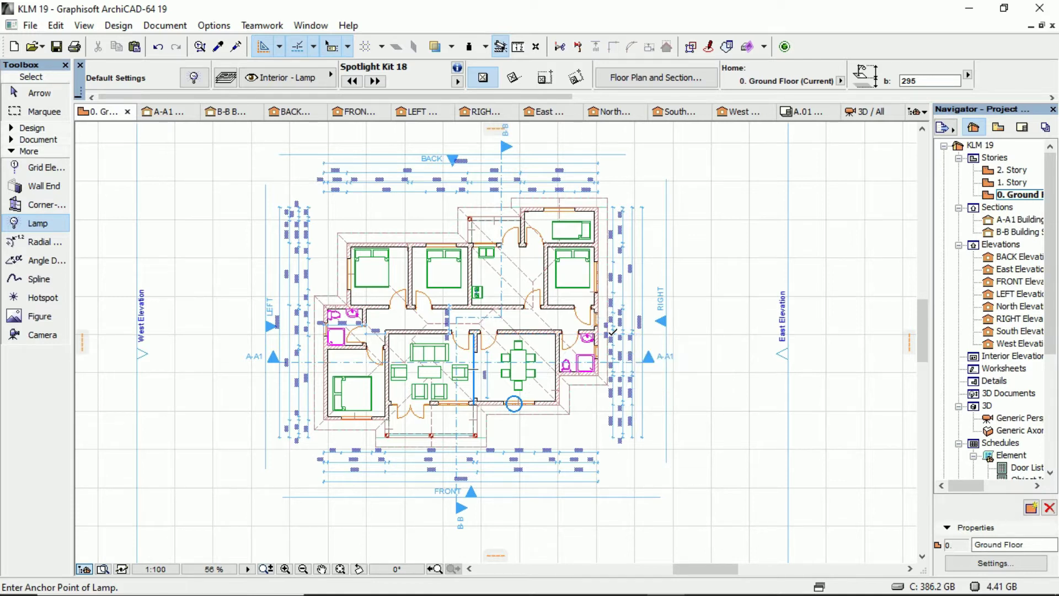
Step: Hide the Dimensioning - General, Dimensioning - Site and Dimensioning - Detail layers
key(ctrl+l)
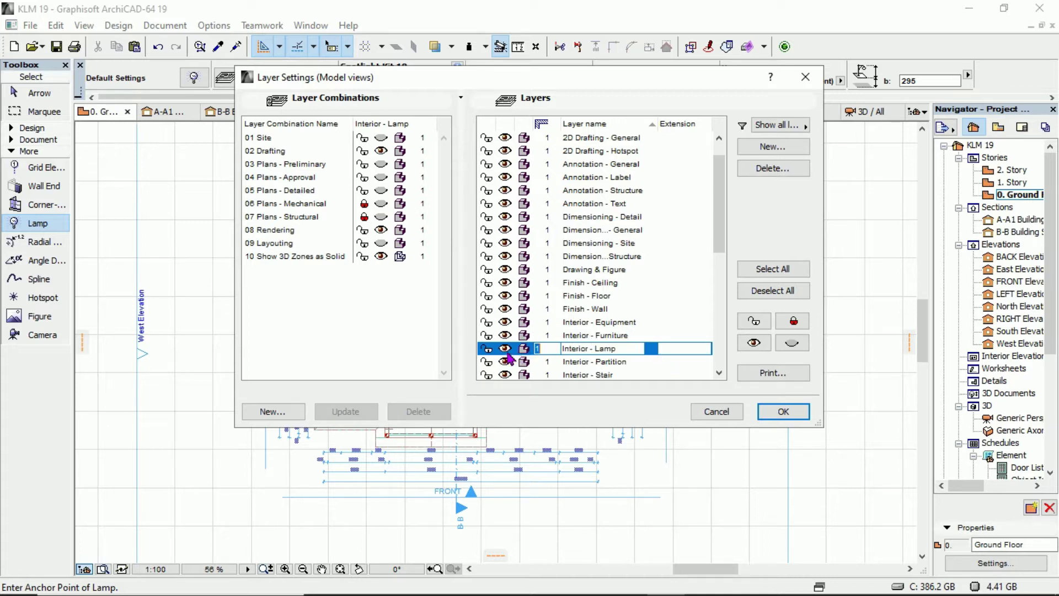
scroll(546, 299, up, 1)
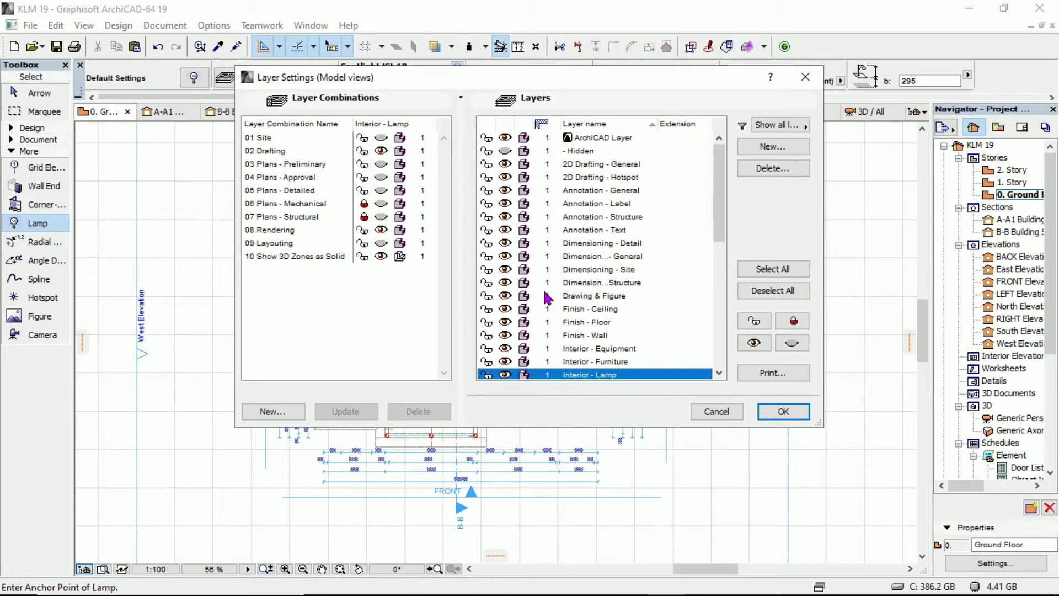
scroll(546, 299, down, 4)
scroll(546, 299, up, 4)
click(504, 255)
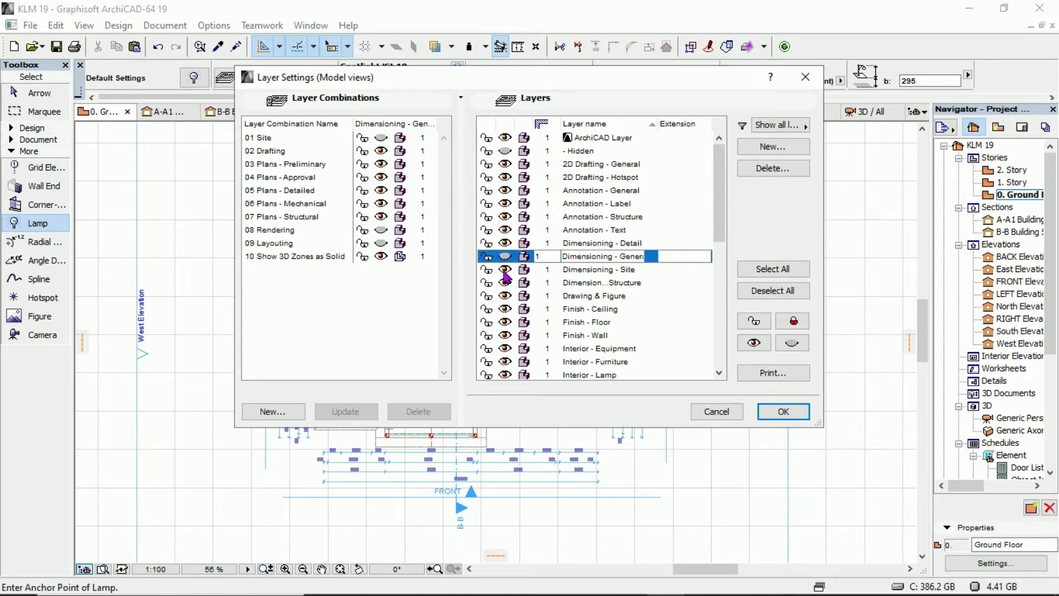
click(504, 270)
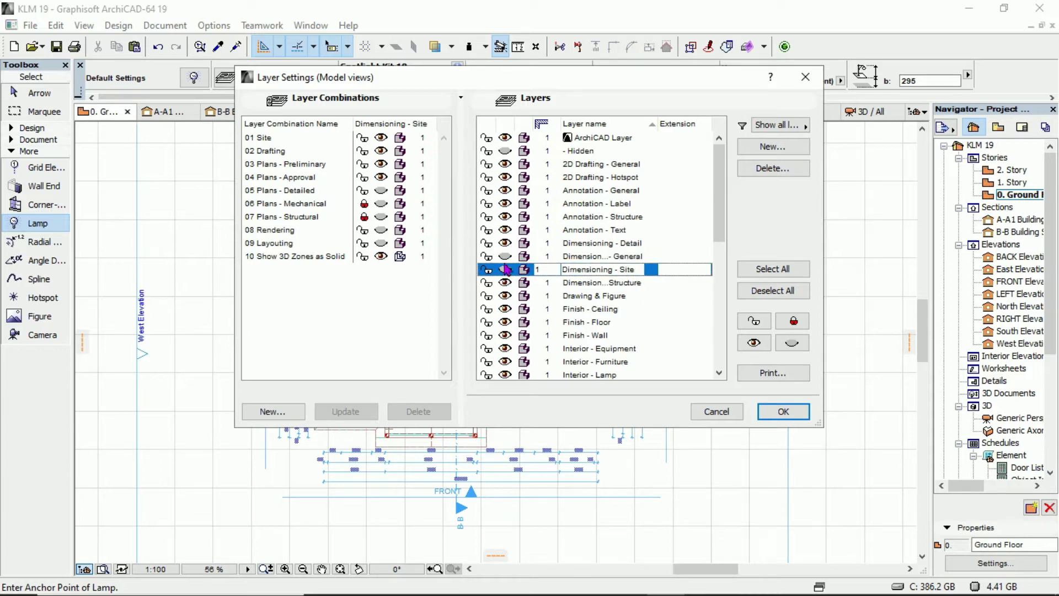
click(506, 243)
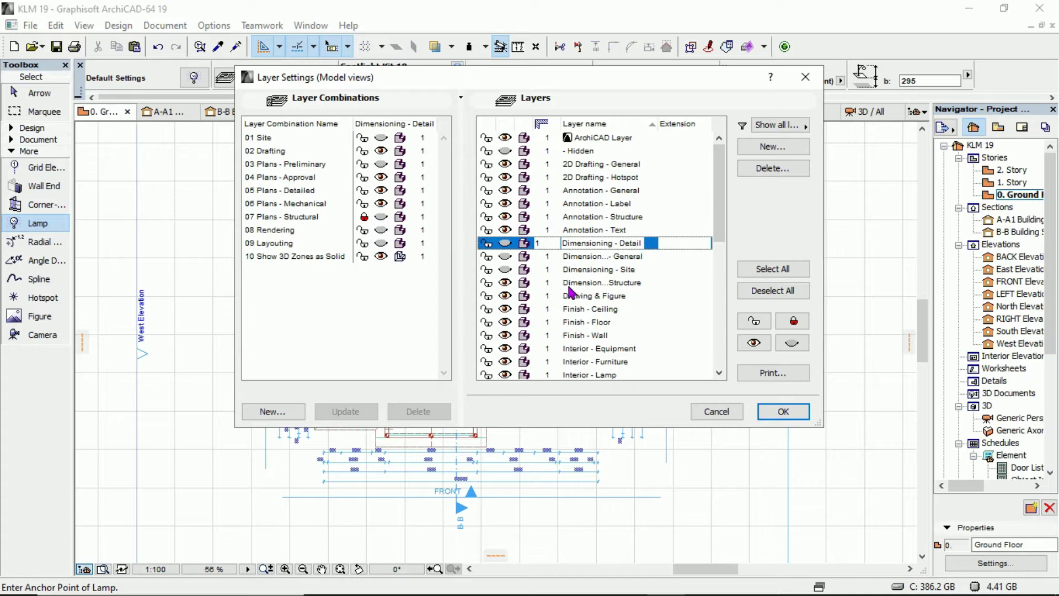
click(782, 412)
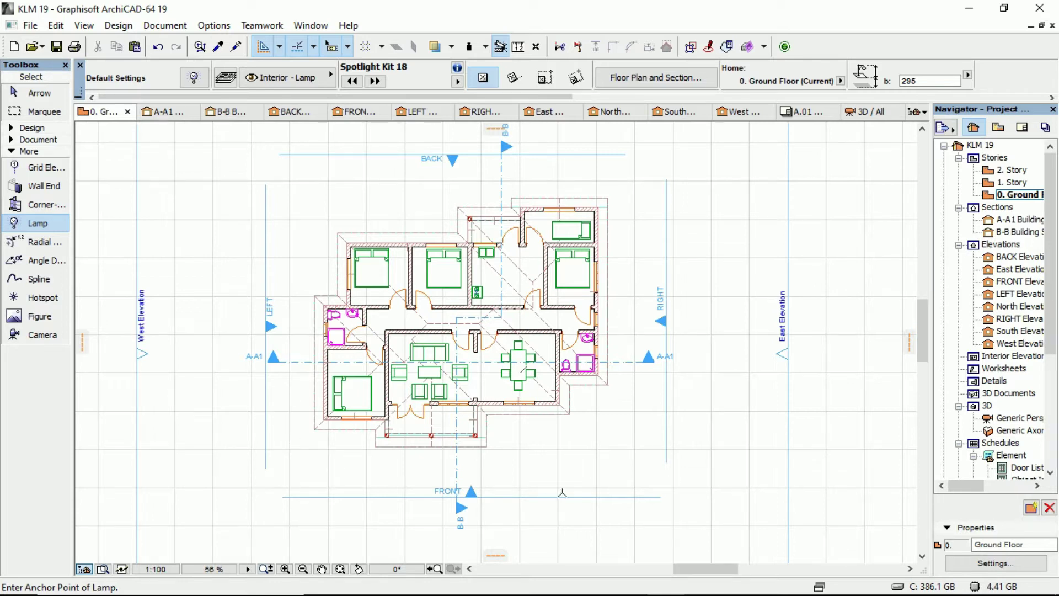
Step: Choose Ceiling Lamp 18 from Interior Lamps 18 as the default lamp and set its bottom elevation to Project Zero to 305
scroll(645, 408, up, 1)
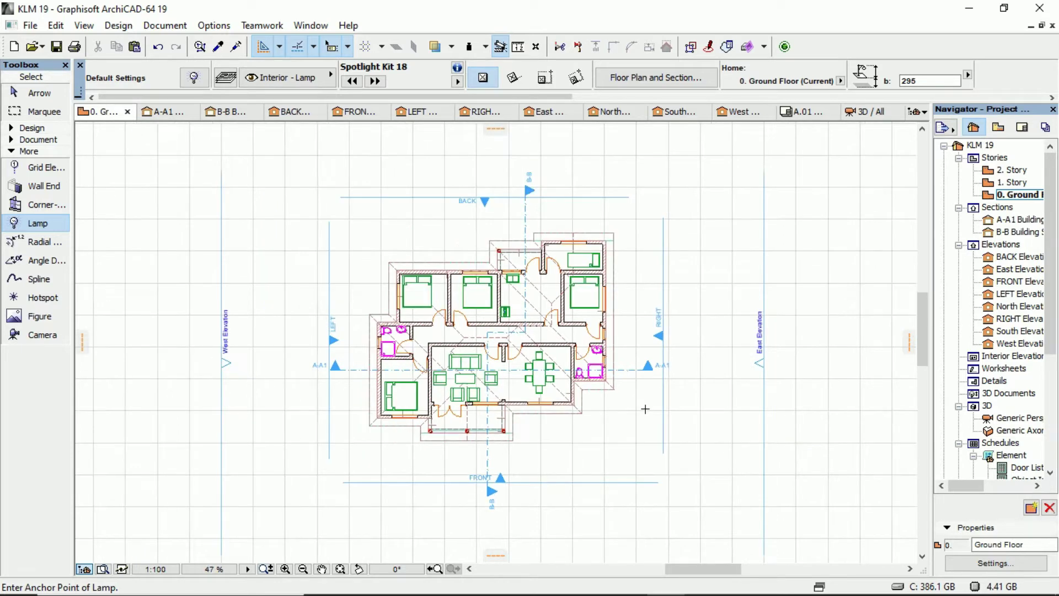
scroll(572, 239, up, 1)
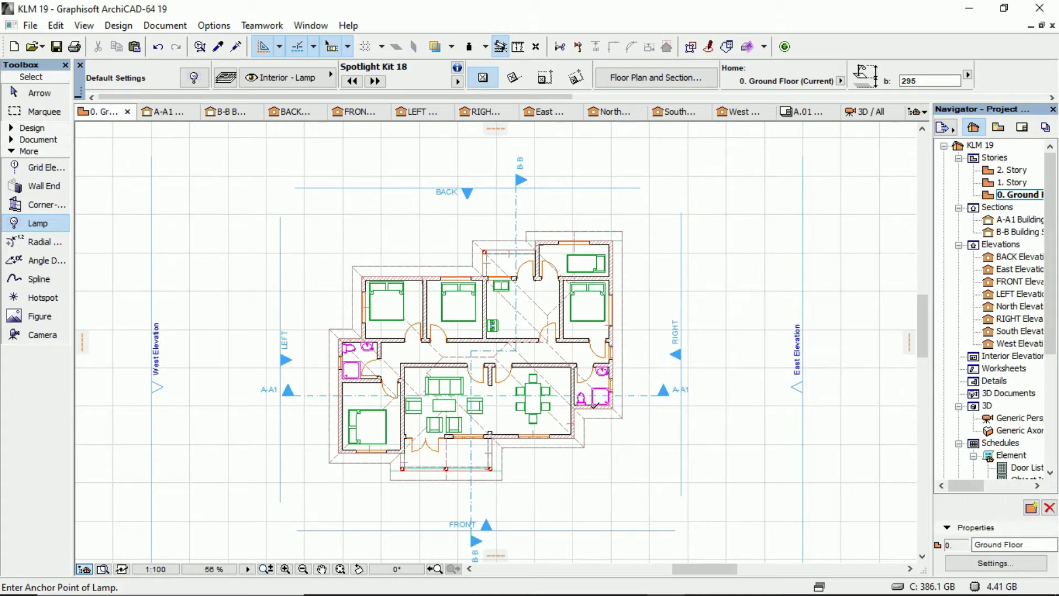
scroll(518, 427, up, 1)
scroll(518, 427, up, 1)
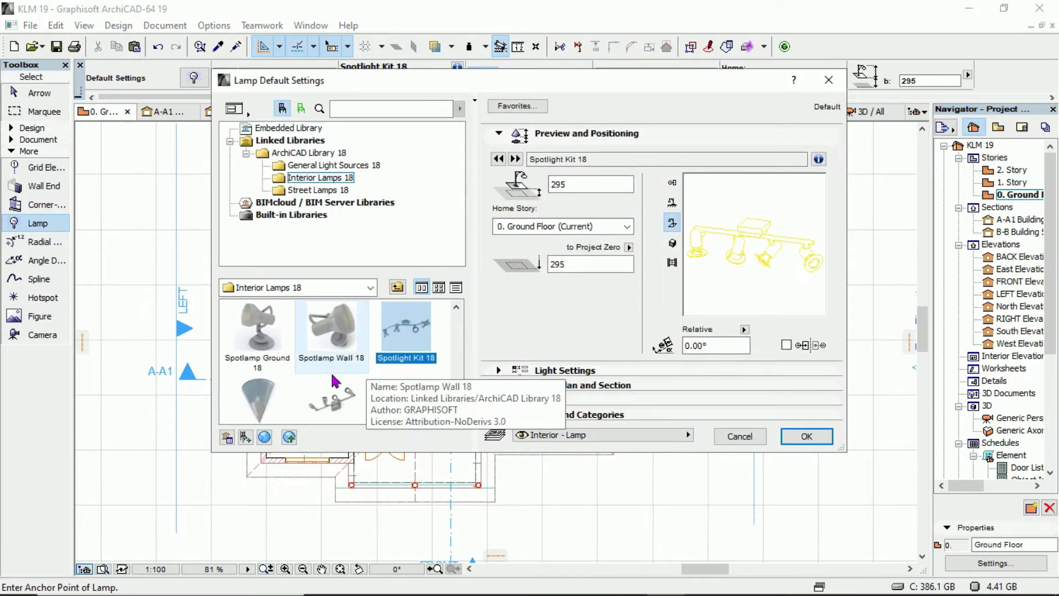
scroll(336, 375, up, 5)
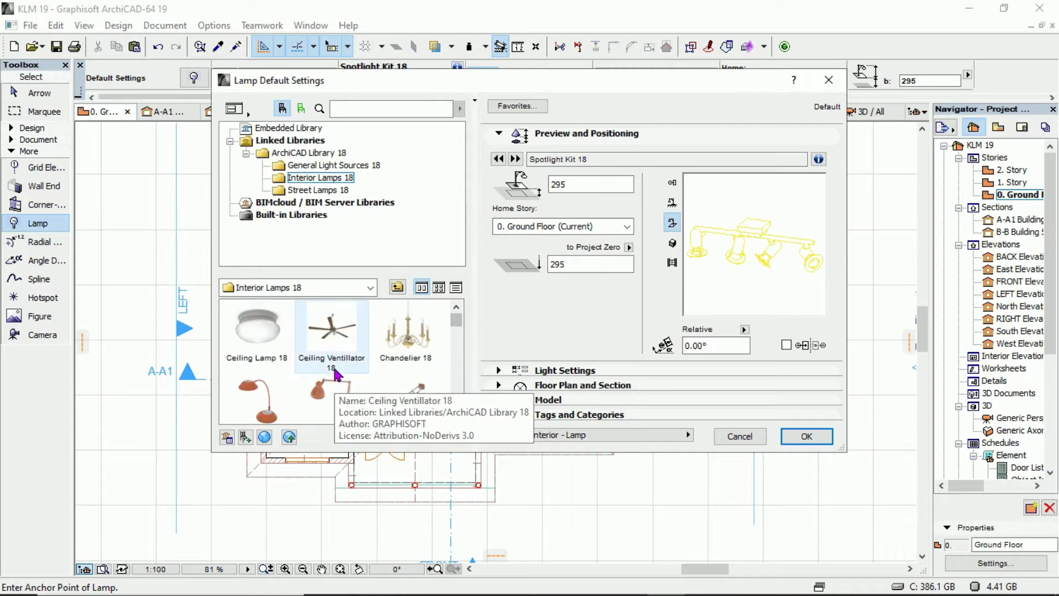
click(270, 347)
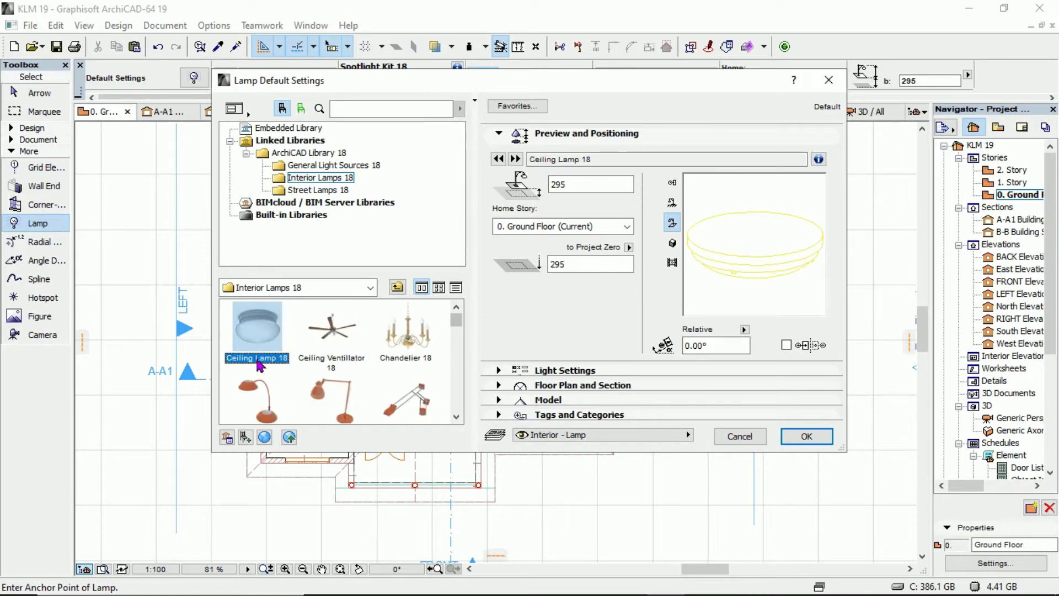
click(577, 264)
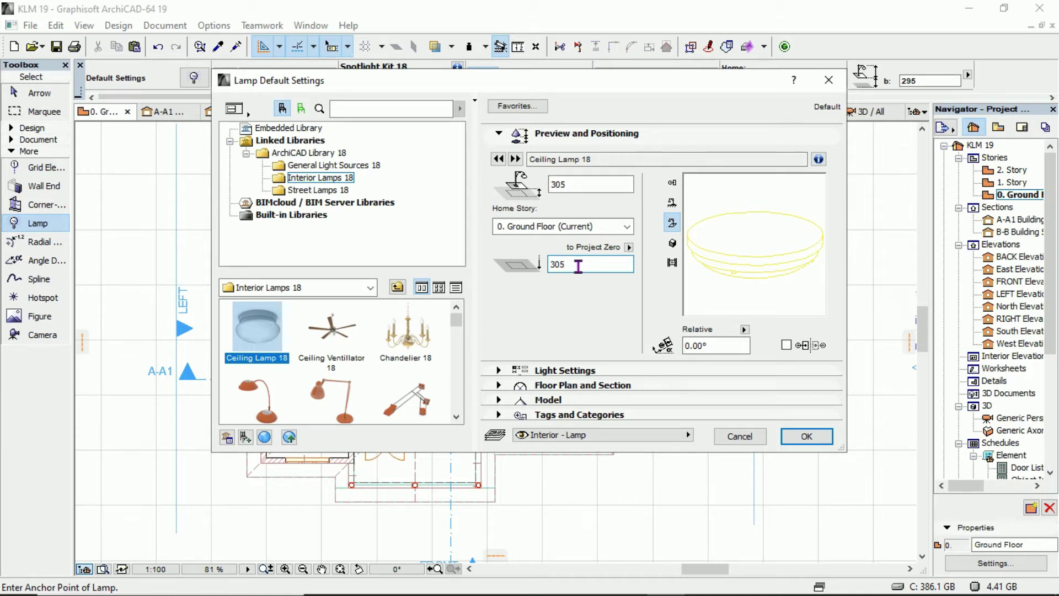
click(803, 436)
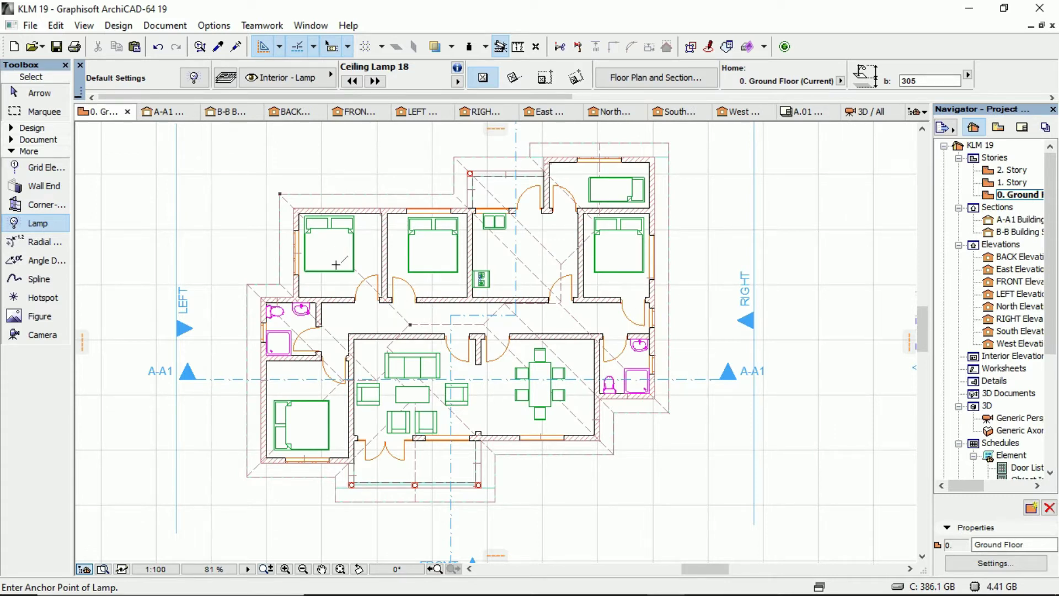
Step: Switch the preview in the lamp default settings to the rendered picture of Ceiling Lamp 18
click(190, 78)
click(674, 203)
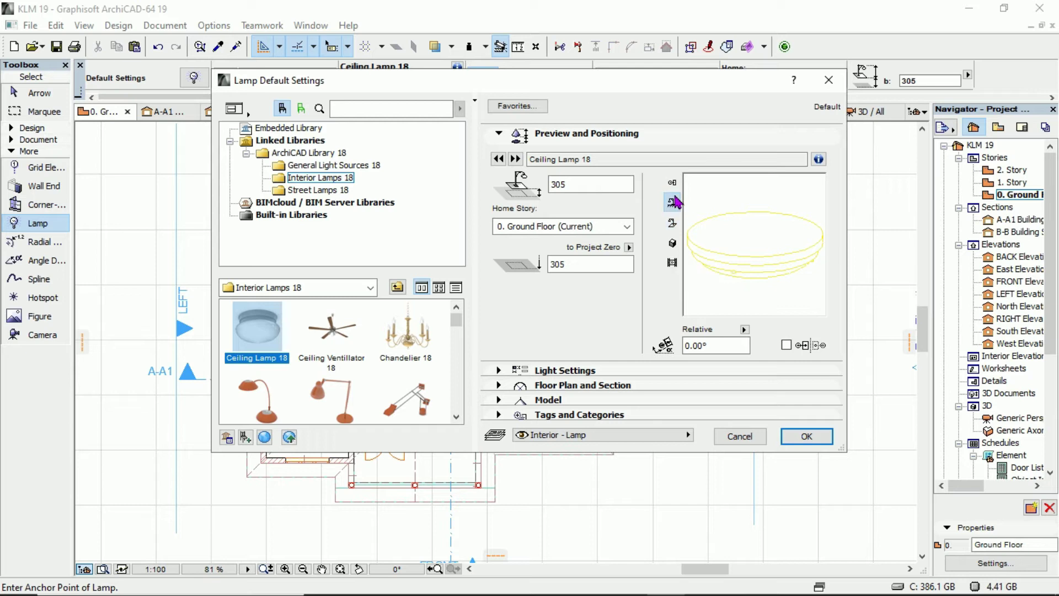
click(672, 244)
click(674, 262)
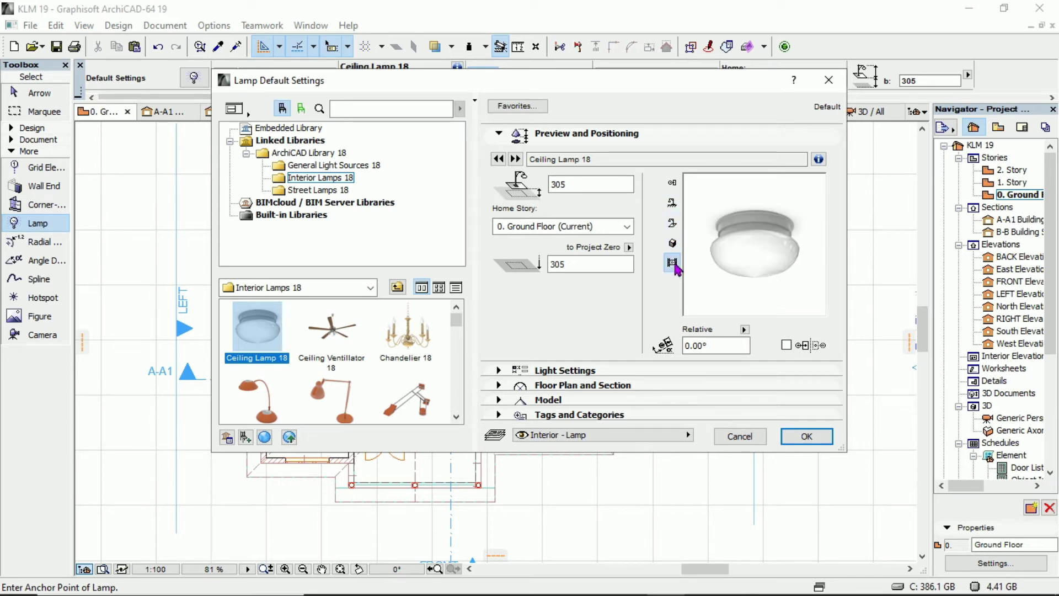
click(808, 437)
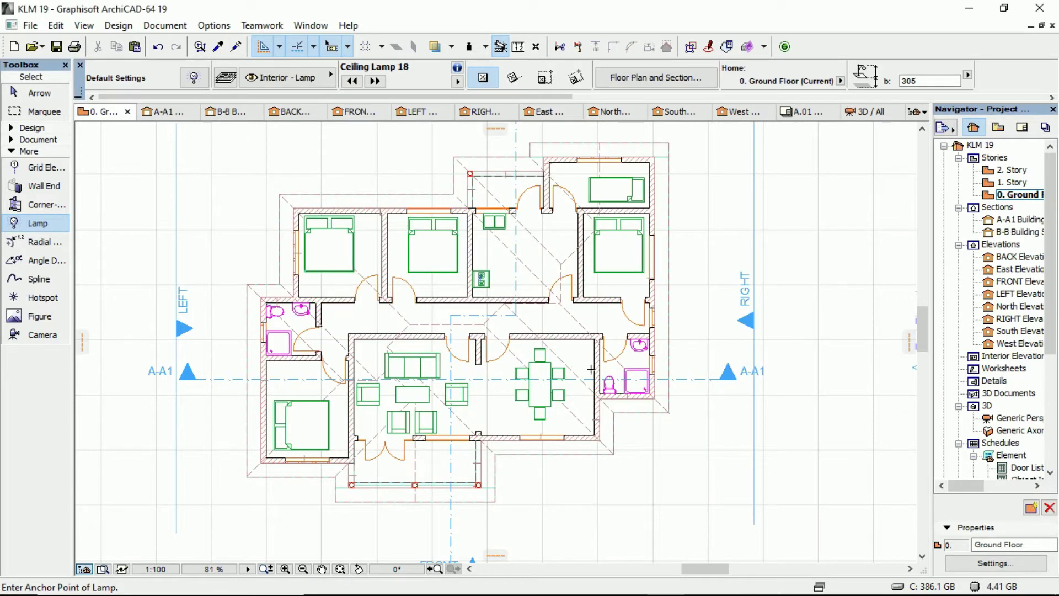
Step: Place ceiling lamps in the right-hand bathroom, the kitchen and the four bedrooms along the back of the ground floor plan
click(623, 368)
click(618, 245)
click(612, 187)
click(527, 252)
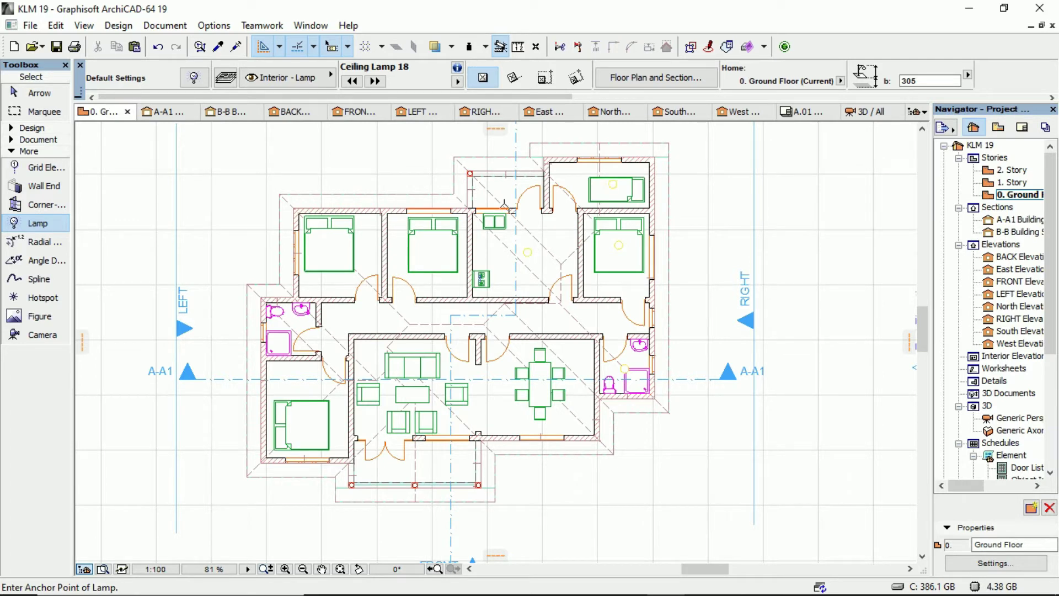
click(427, 252)
click(329, 251)
Step: Place two ceiling lamps along the corridor and one each in the left bathroom, front-left bedroom, front porch and back porch
click(364, 318)
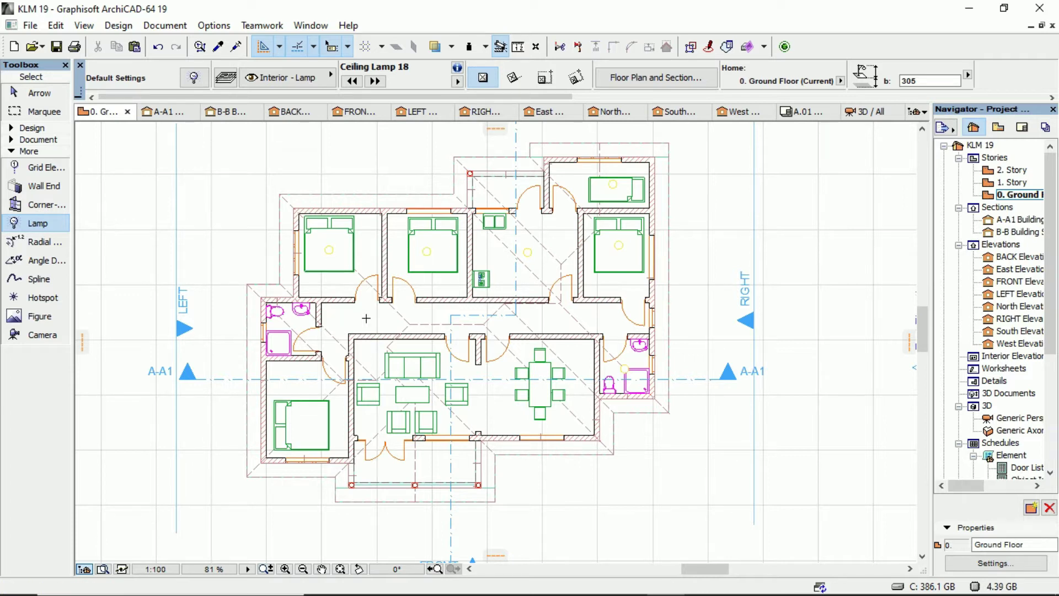
click(544, 319)
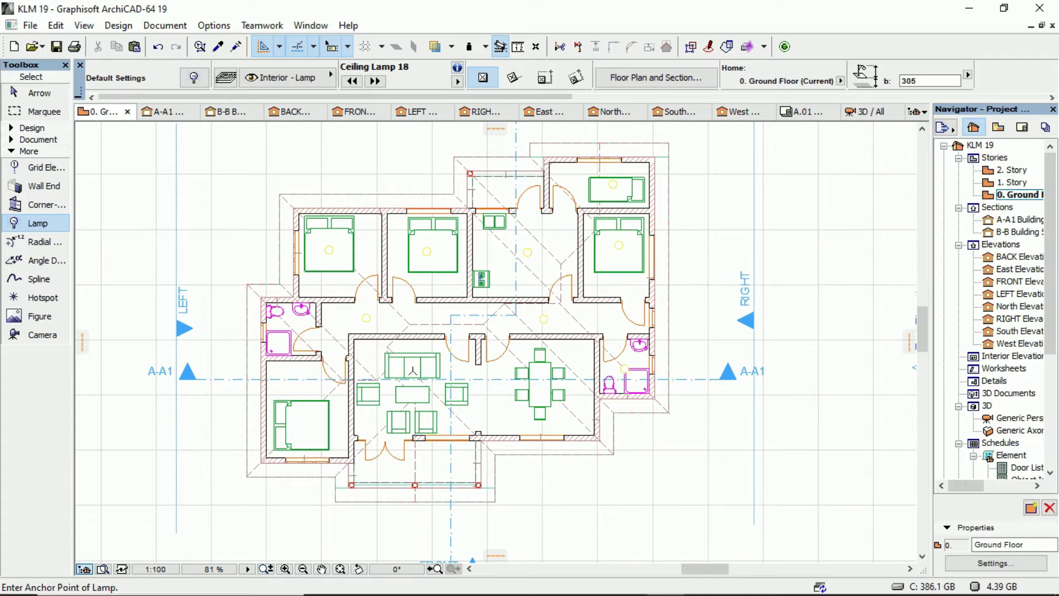
click(291, 329)
click(302, 413)
click(415, 462)
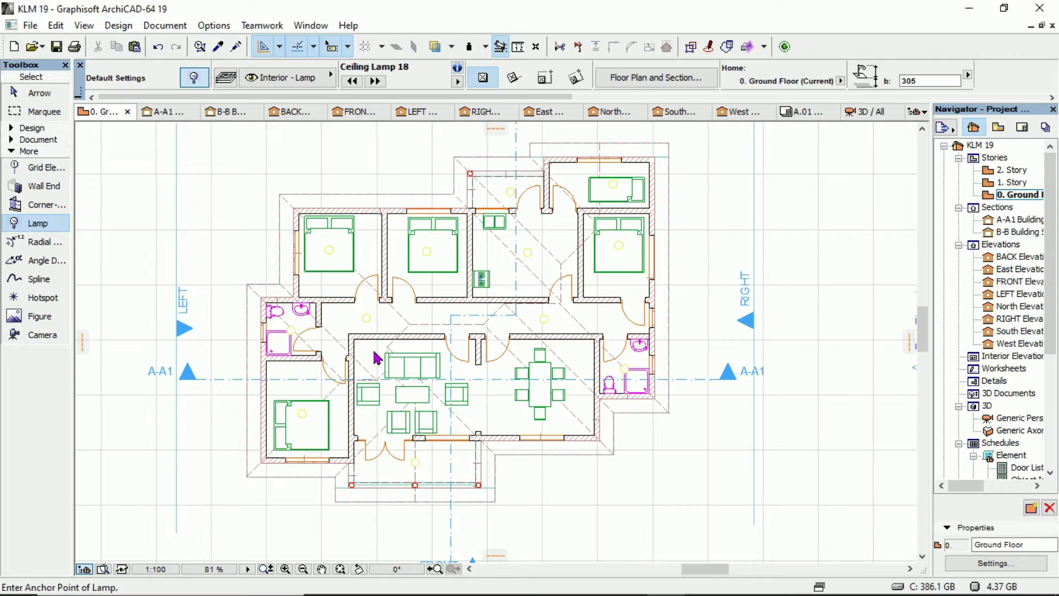
Step: Place Chandelier 18 lamps at elevation 226 over the living room coffee table and the dining table
key(ctrl+t)
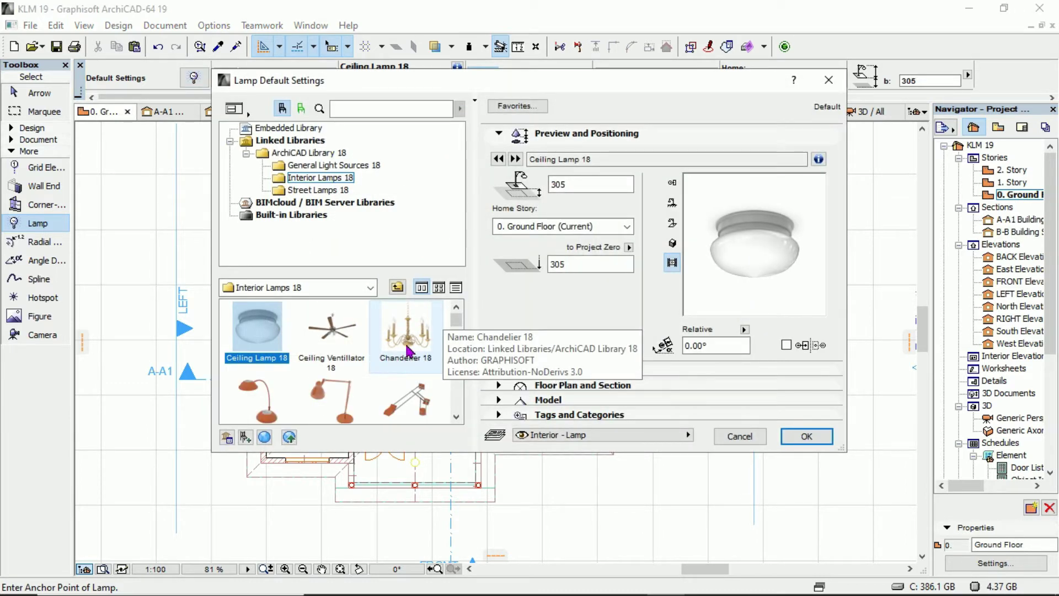
click(410, 346)
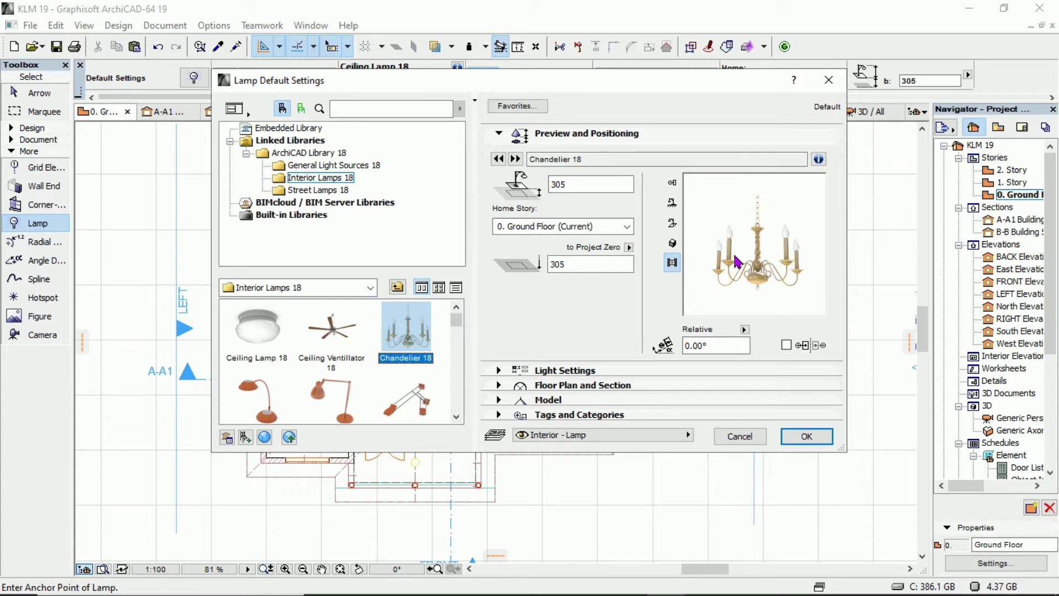
click(803, 438)
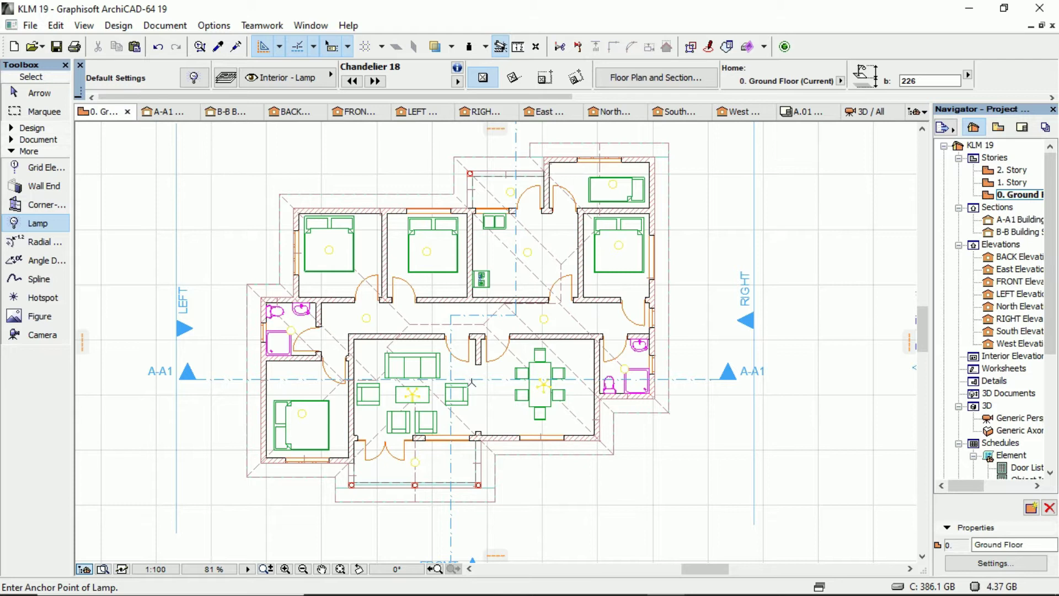
Step: Examine the ceiling lamp under the front porch roof in the 3D perspective
key(F3)
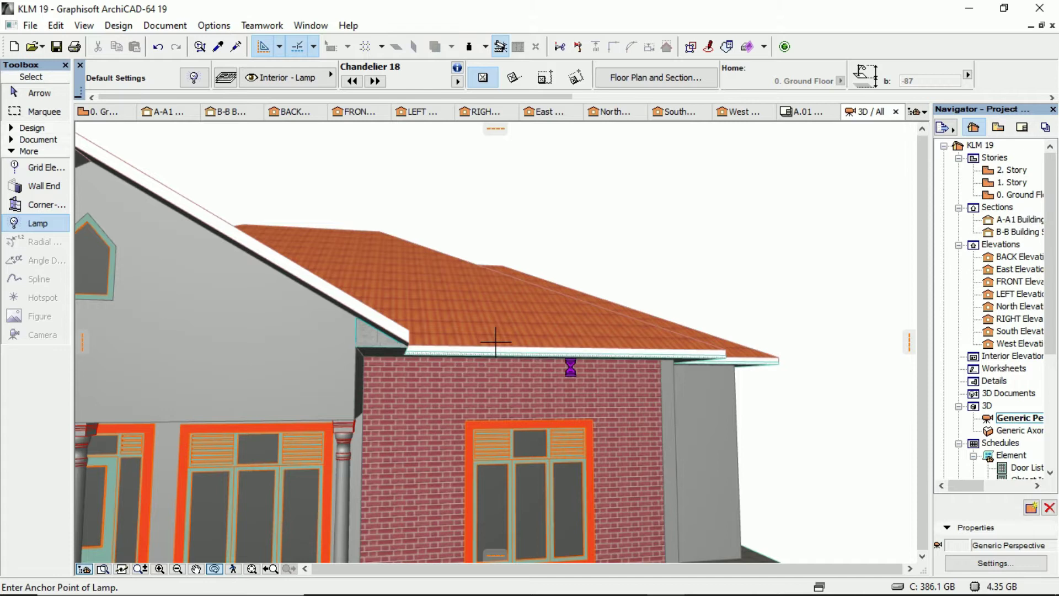
scroll(570, 367, down, 5)
scroll(347, 408, up, 5)
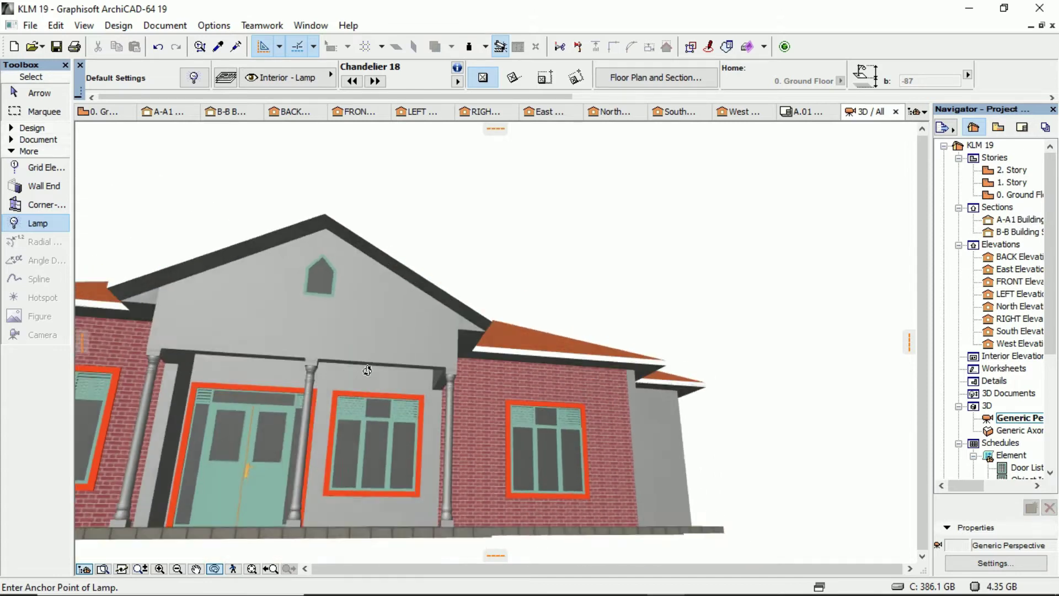
scroll(267, 369, up, 5)
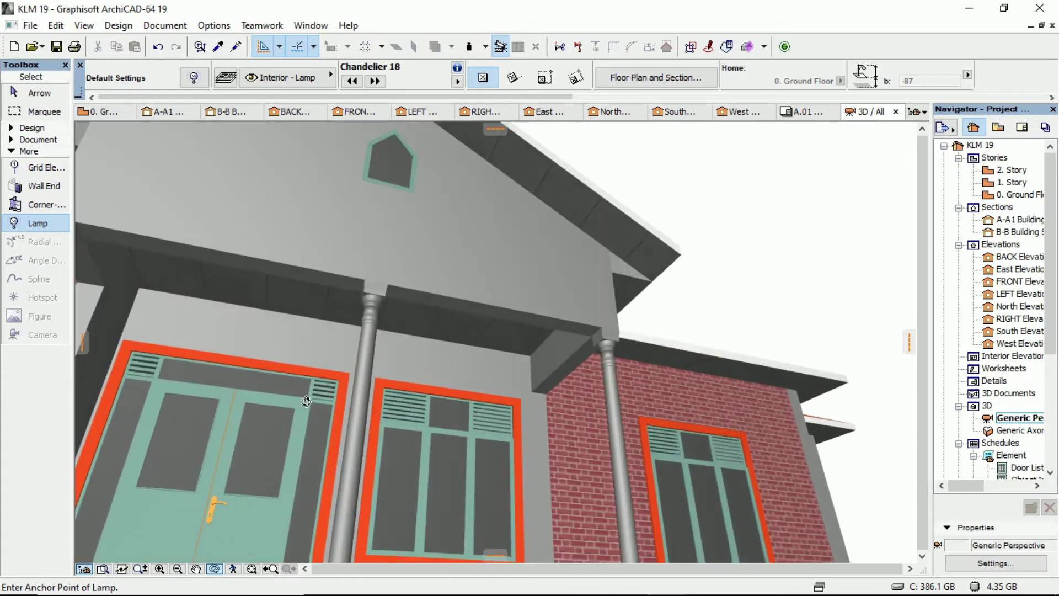
scroll(310, 411, down, 4)
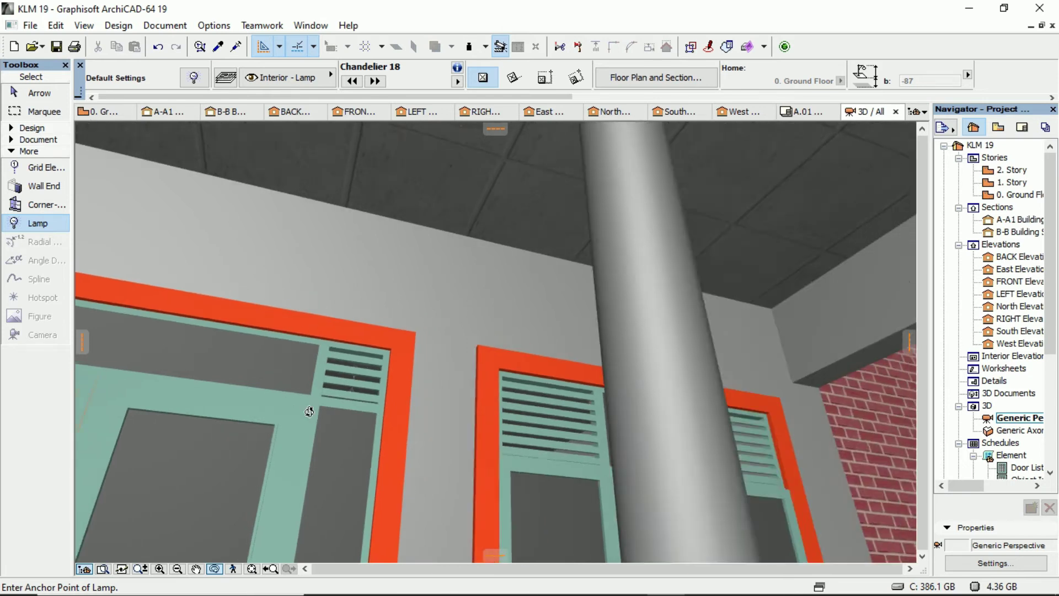
shift+middle_drag(423, 392, 527, 272)
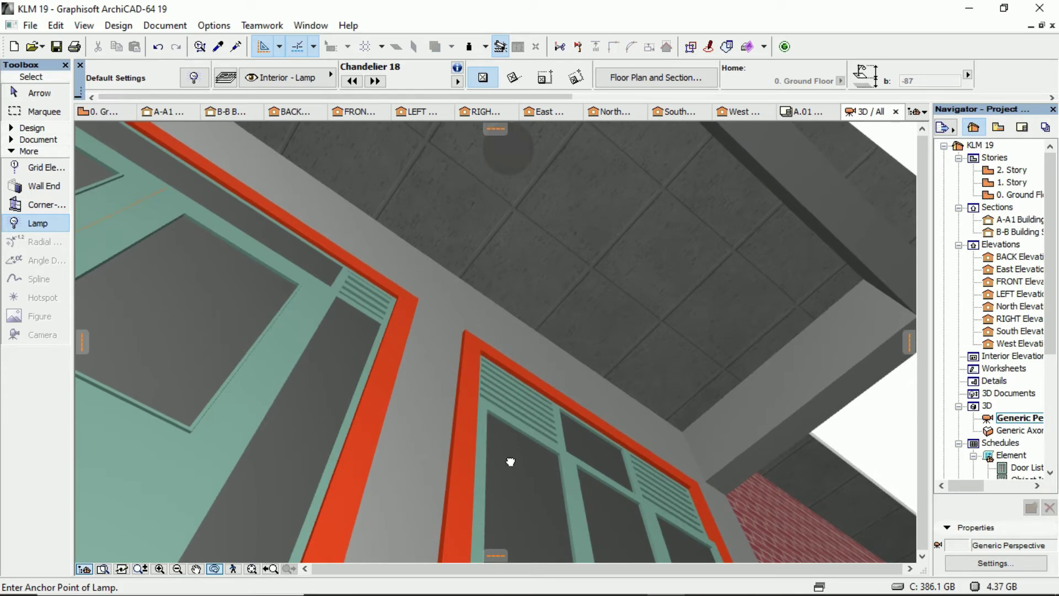
scroll(508, 154, up, 2)
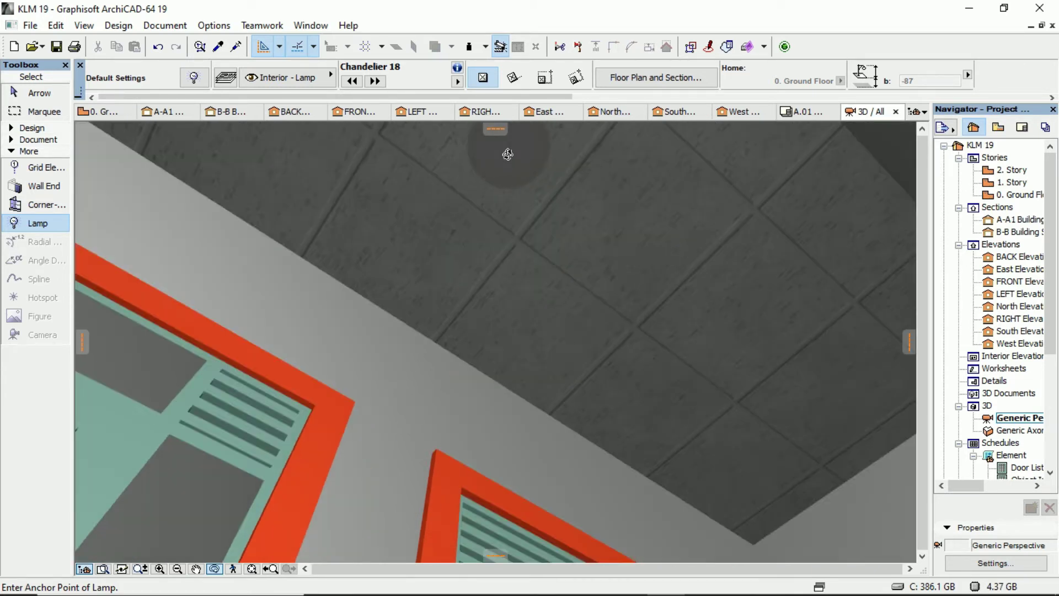
scroll(481, 395, up, 3)
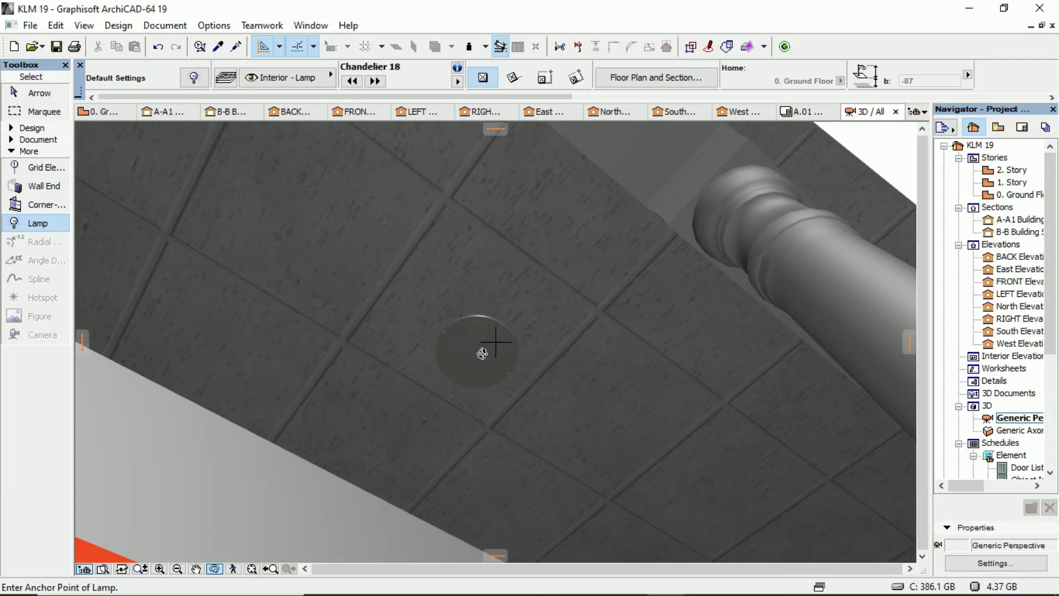
scroll(482, 353, down, 2)
scroll(480, 357, down, 5)
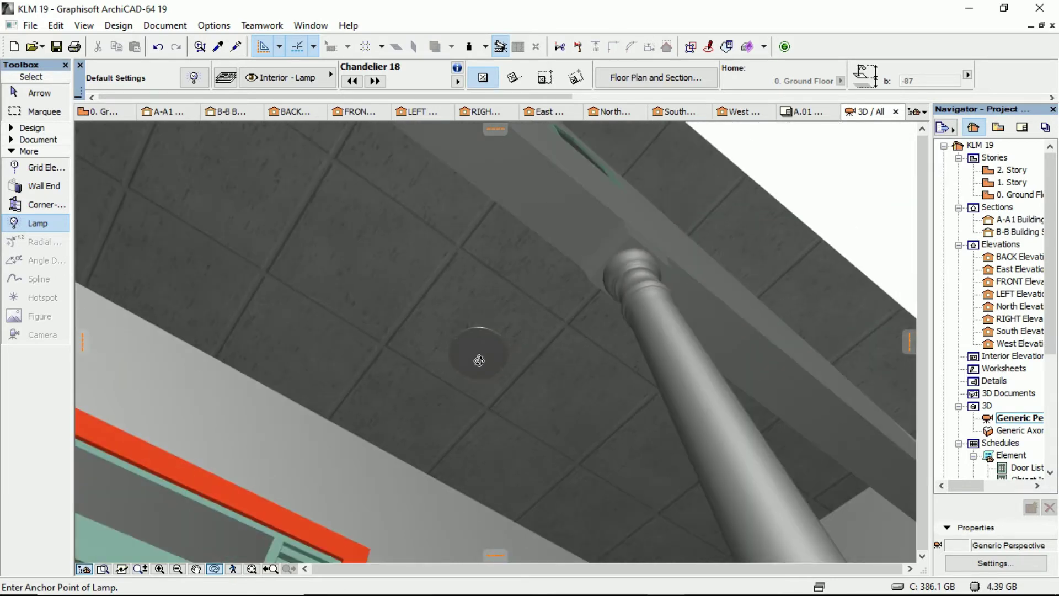
shift+middle_drag(422, 428, 288, 475)
scroll(291, 439, up, 8)
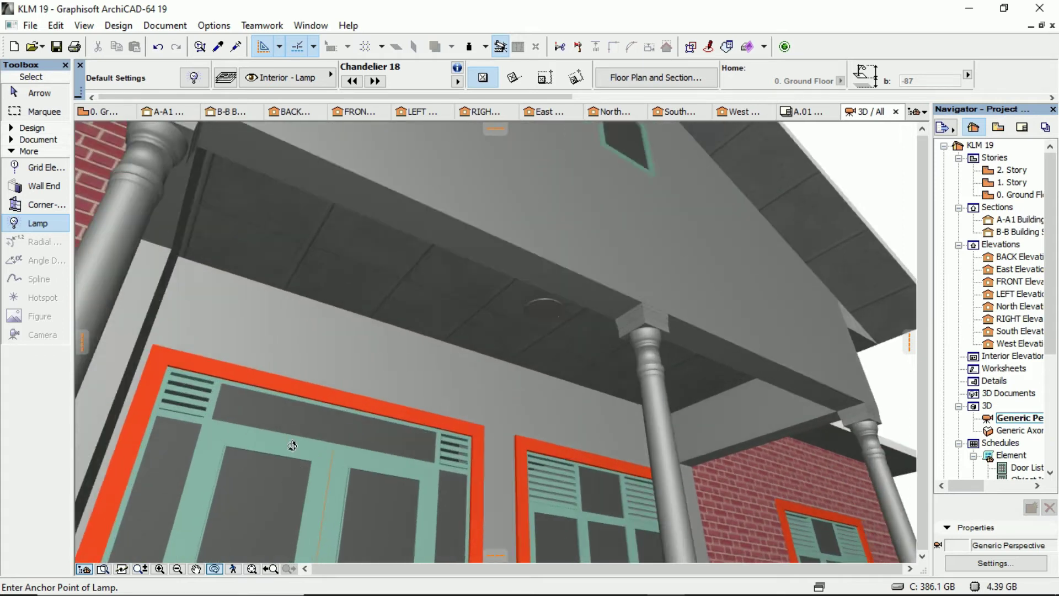
Step: Inspect the chandelier hanging from the living room ceiling from inside the house in 3D
scroll(293, 427, down, 4)
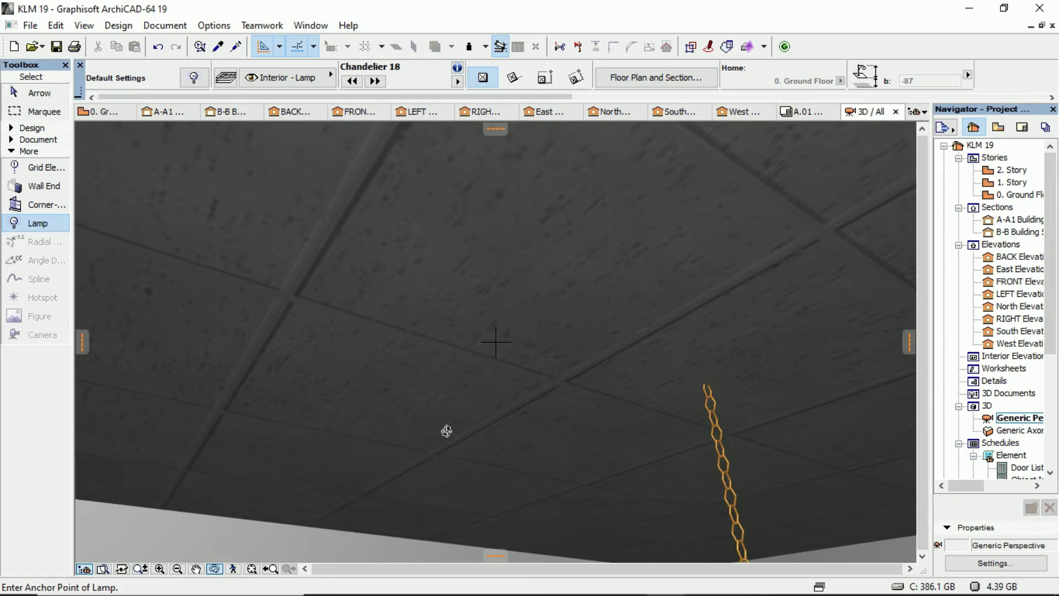
drag(447, 429, 452, 310)
scroll(452, 310, down, 3)
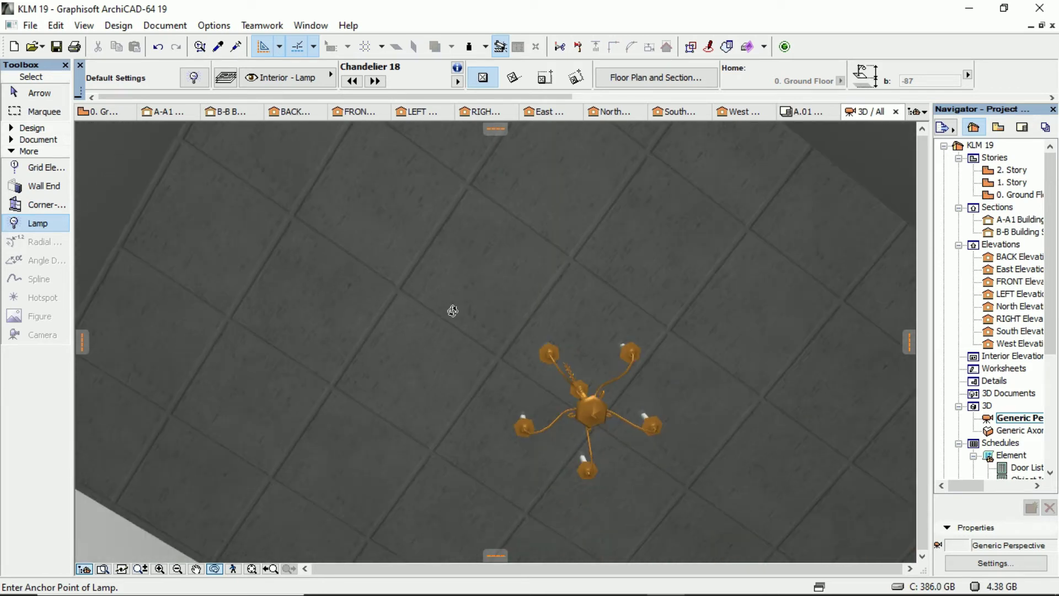
drag(526, 351, 396, 405)
scroll(396, 404, down, 3)
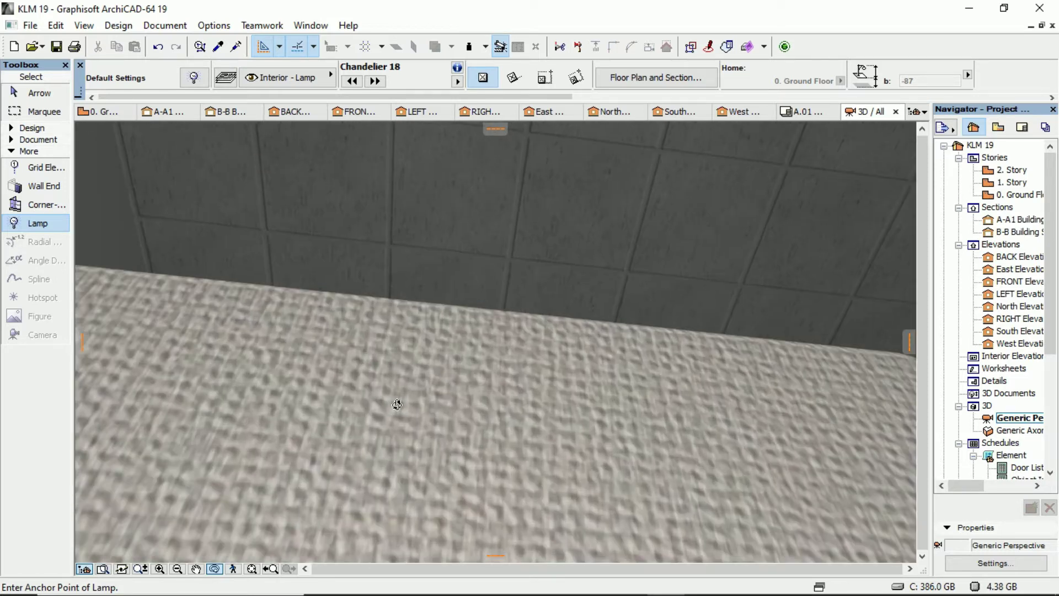
scroll(397, 405, down, 2)
drag(397, 402, 561, 224)
drag(572, 277, 262, 574)
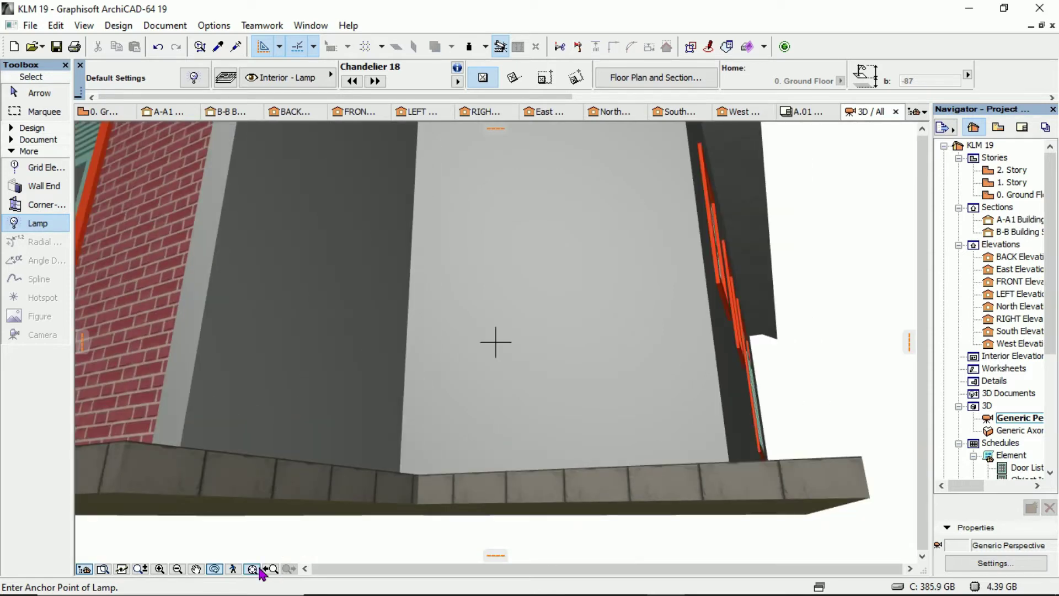
Step: Fit the whole house in the 3D view and inspect the chandelier through the brick front wall, inside the dining room
click(255, 569)
drag(562, 306, 393, 347)
scroll(393, 348, up, 10)
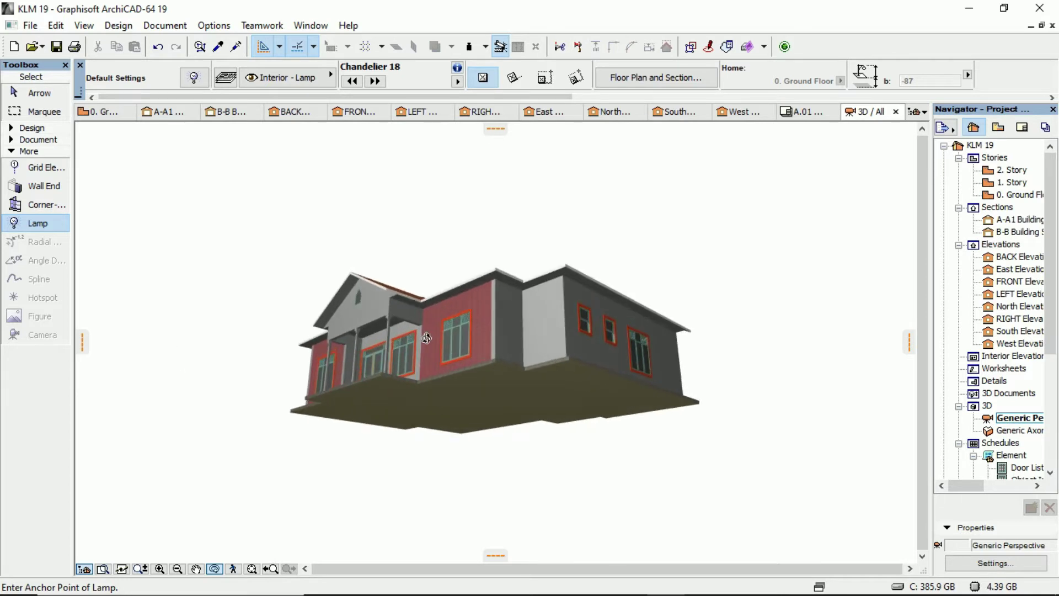
scroll(445, 327, up, 2)
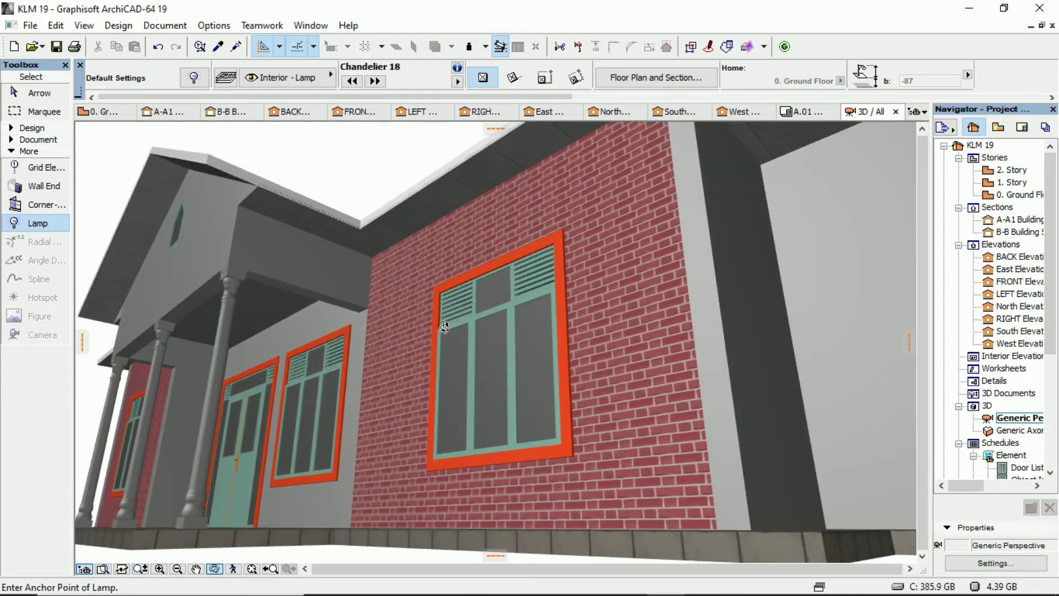
scroll(499, 341, up, 4)
drag(504, 344, 673, 449)
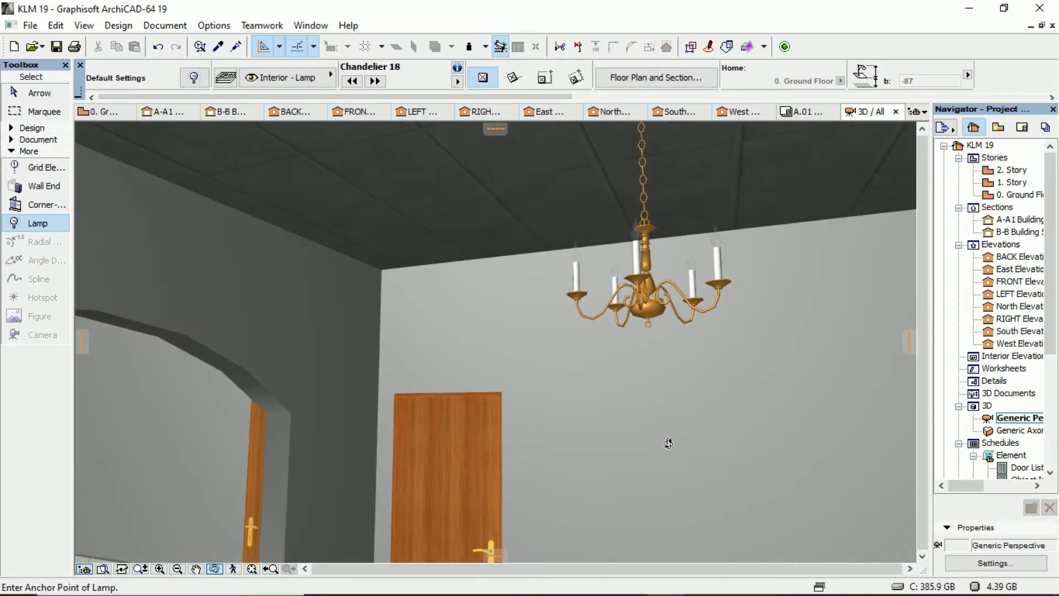
Step: Return to the ground floor plan and preview Fluorescent Lamp 18 as a 3D line model in the lamp default settings
key(F2)
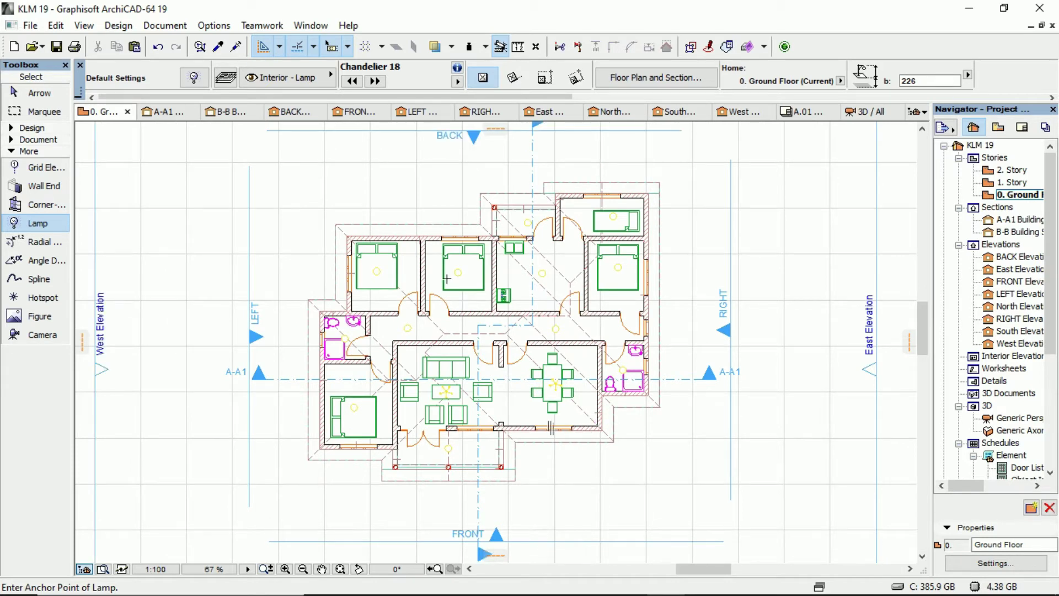
click(193, 77)
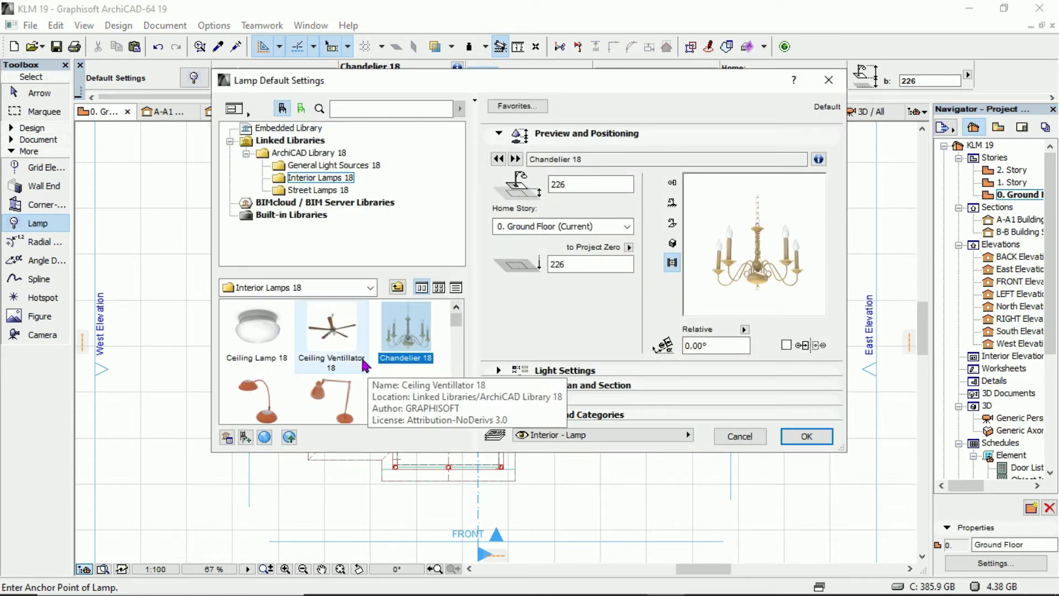
scroll(359, 369, down, 3)
scroll(360, 369, down, 1)
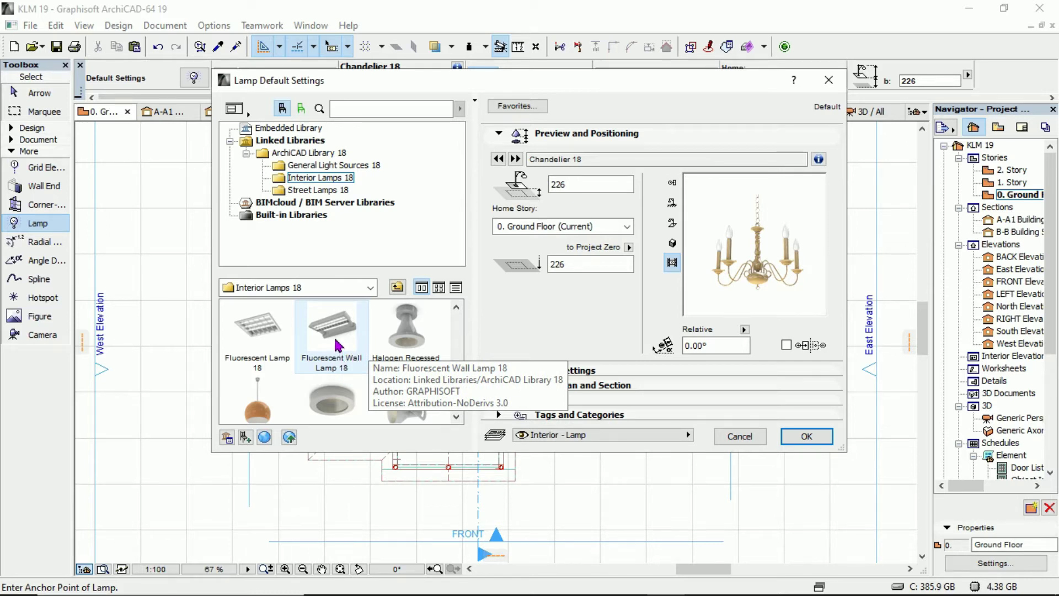
click(337, 345)
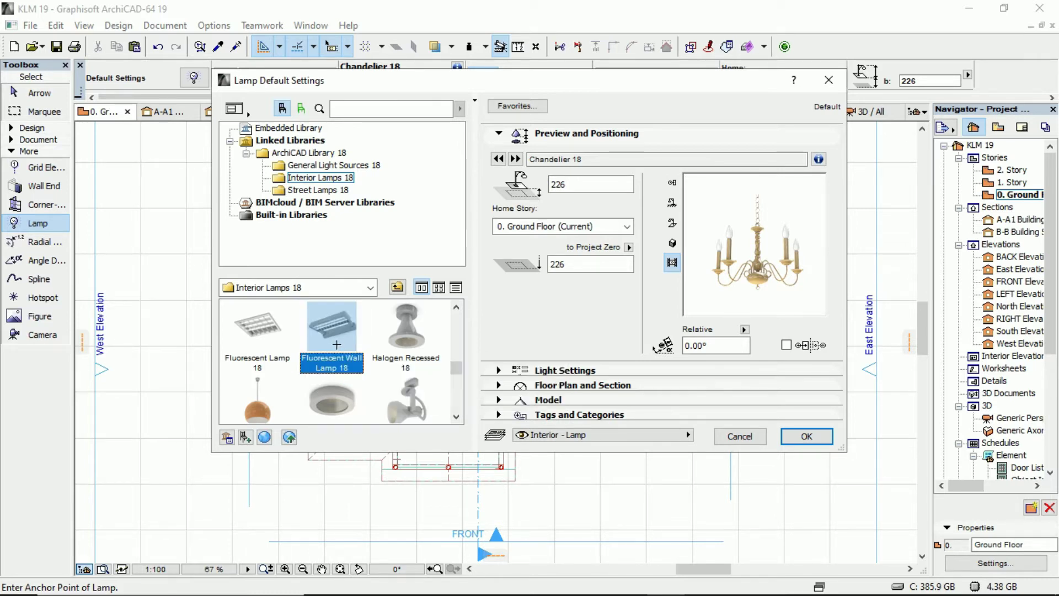
click(263, 342)
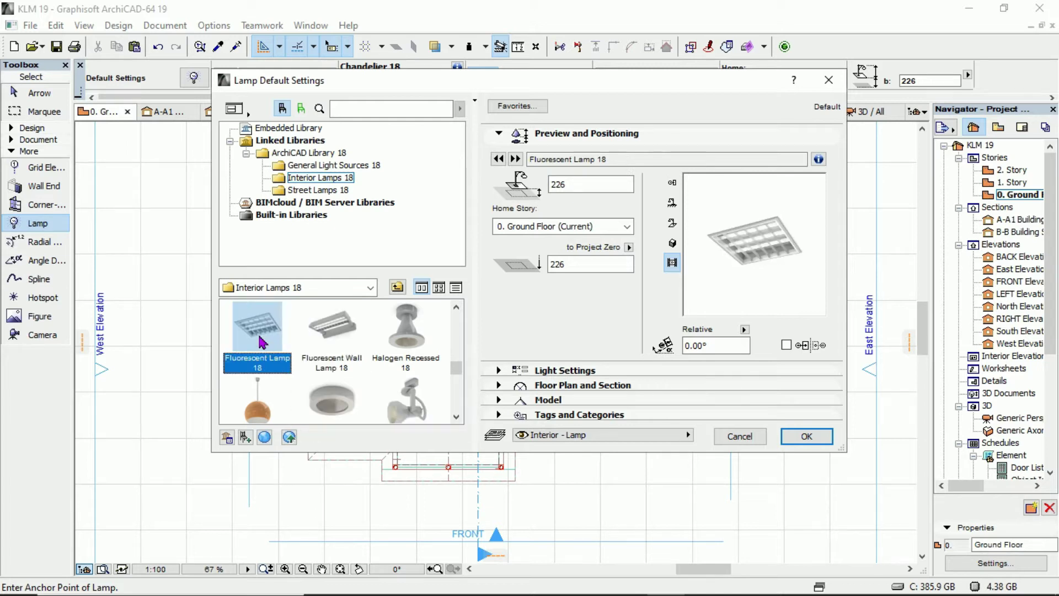
click(673, 243)
click(672, 223)
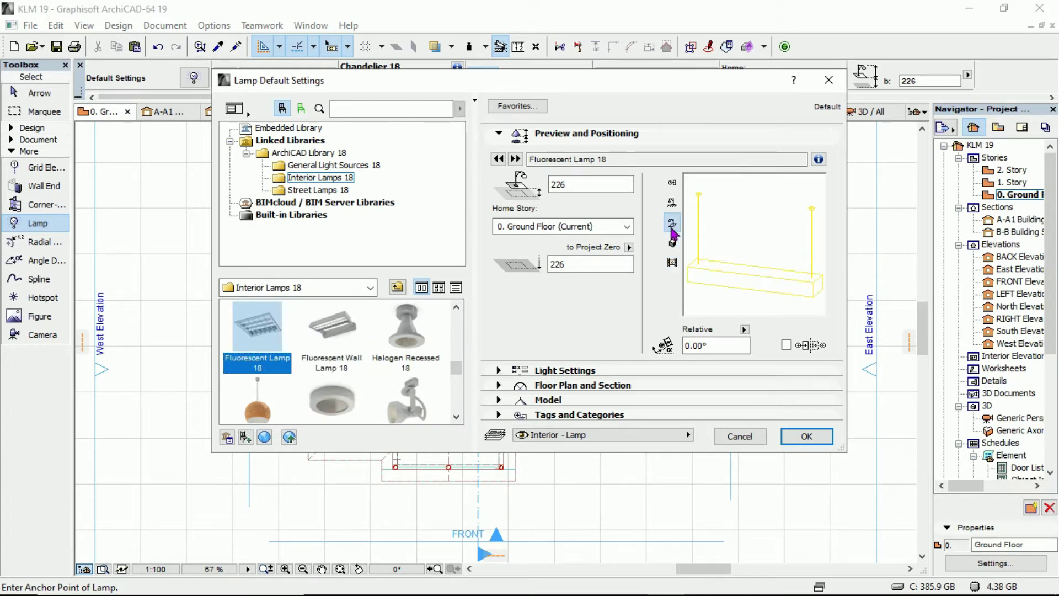
Step: Make Fluorescent Wall Lamp 18 the default lamp with an elevation of 260 to Project Zero
click(337, 335)
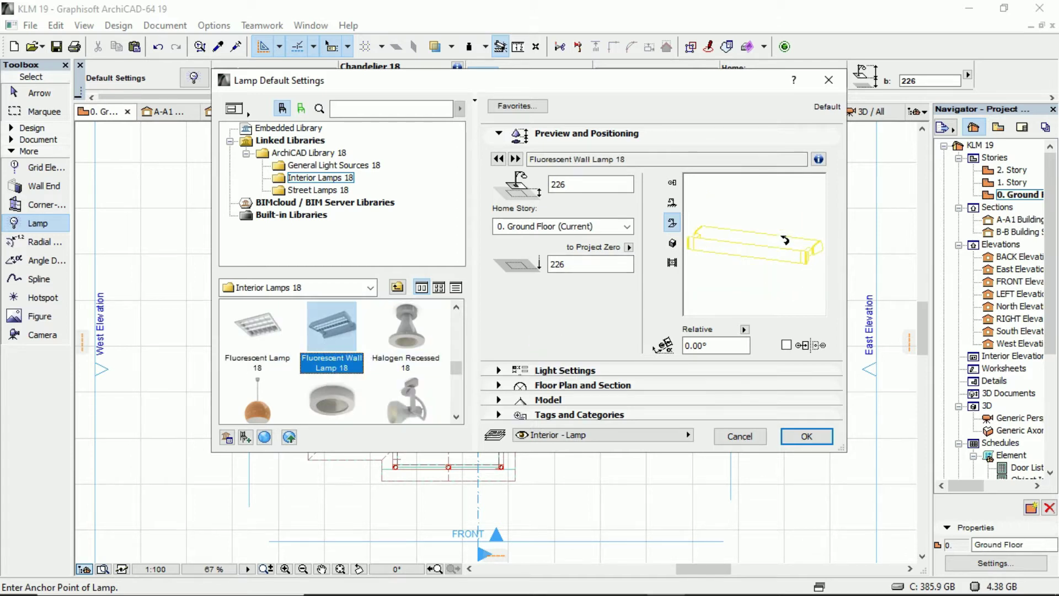
click(574, 266)
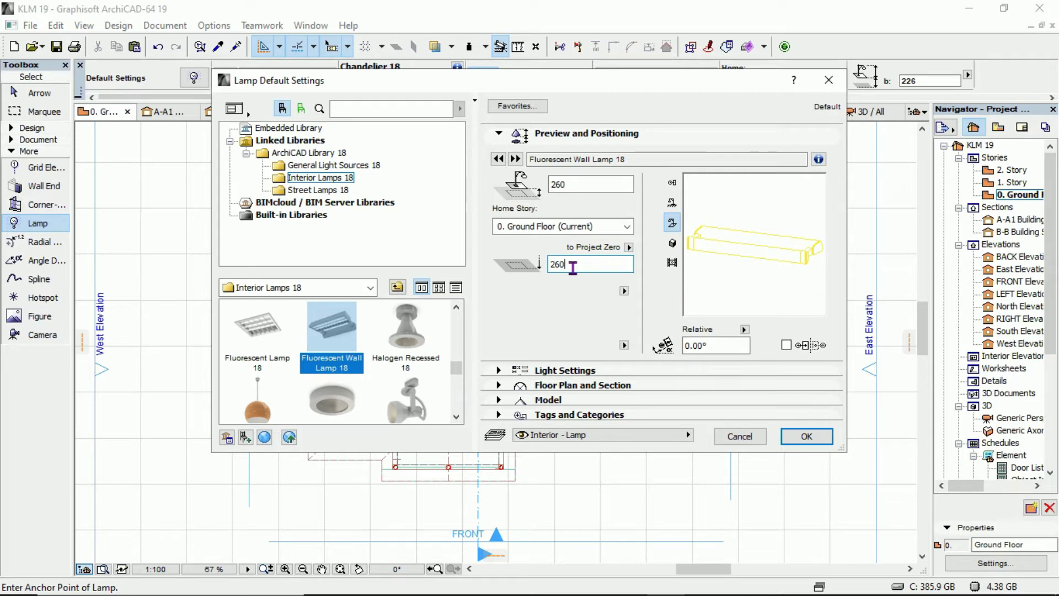
click(807, 437)
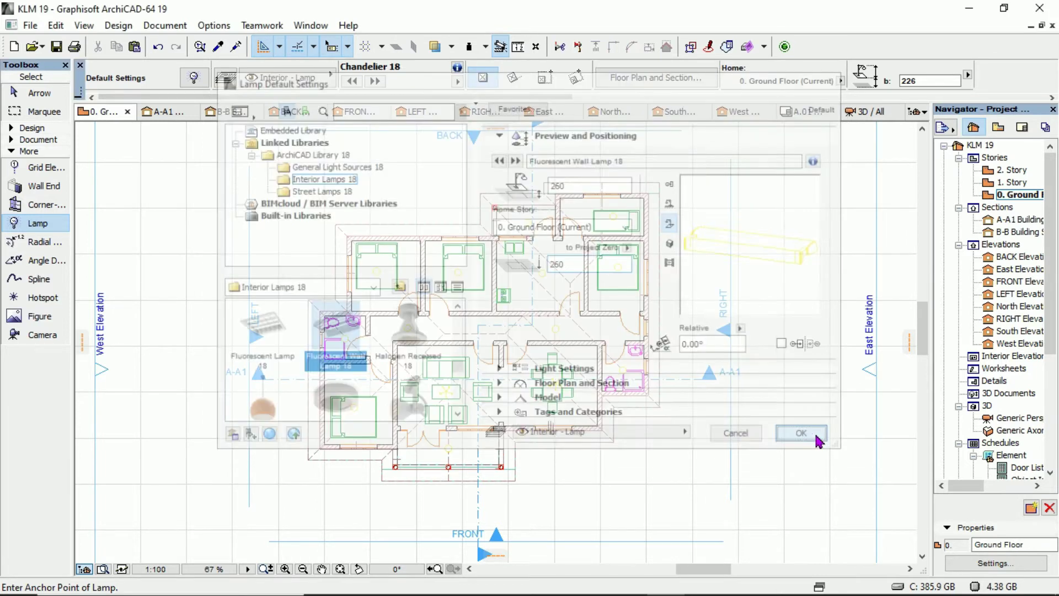
Step: Place a fluorescent wall lamp at the dining room's front window, anchored on the outer wall face
scroll(554, 449, up, 4)
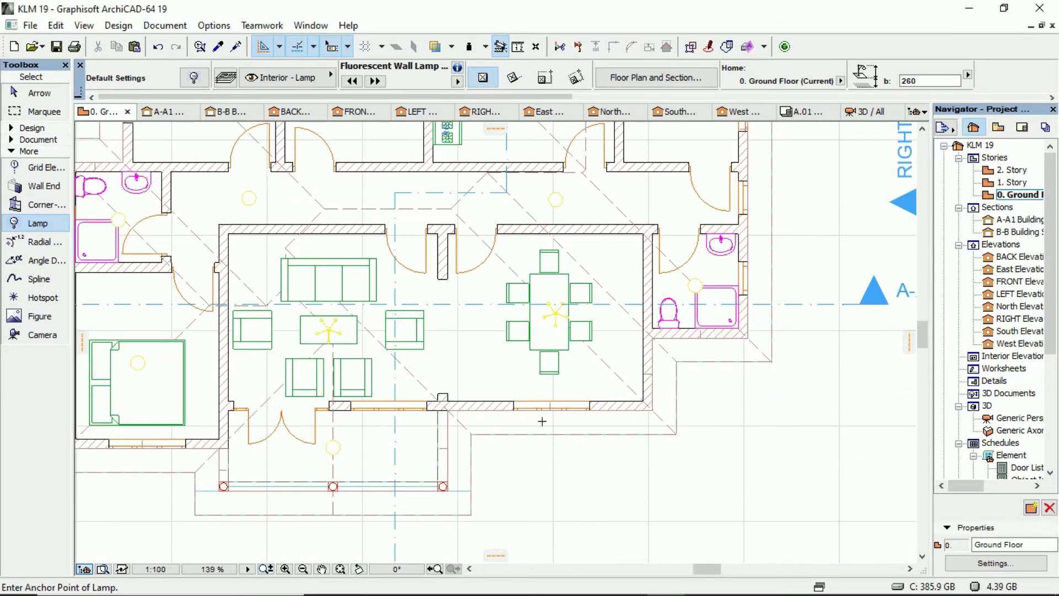
scroll(541, 421, up, 3)
click(545, 402)
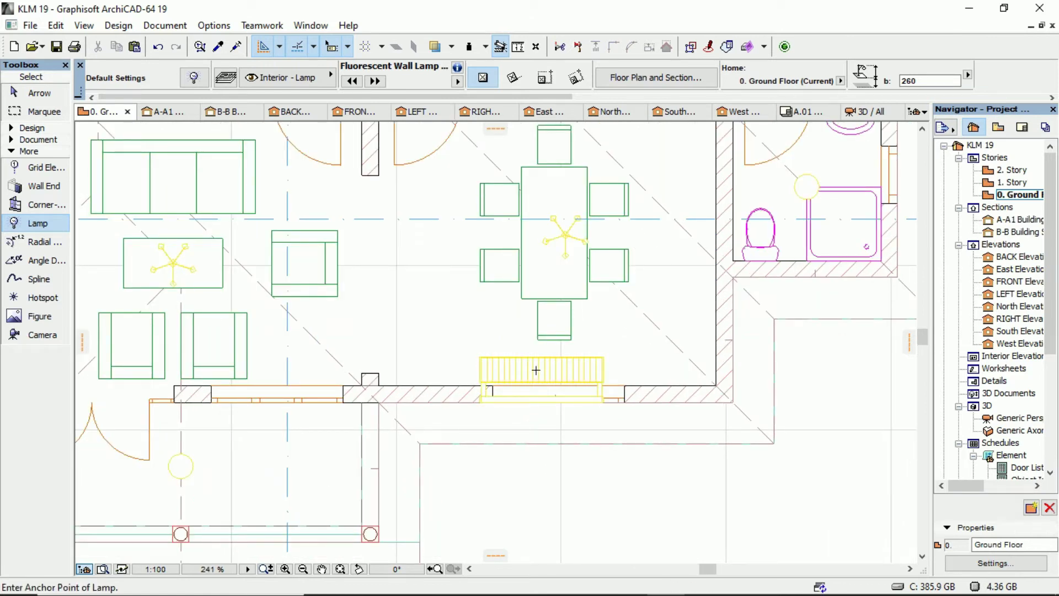
Step: Stretch the fluorescent wall lamp to a much shallower depth, then extend its outer edge to a distance of about 20
shift+click(605, 361)
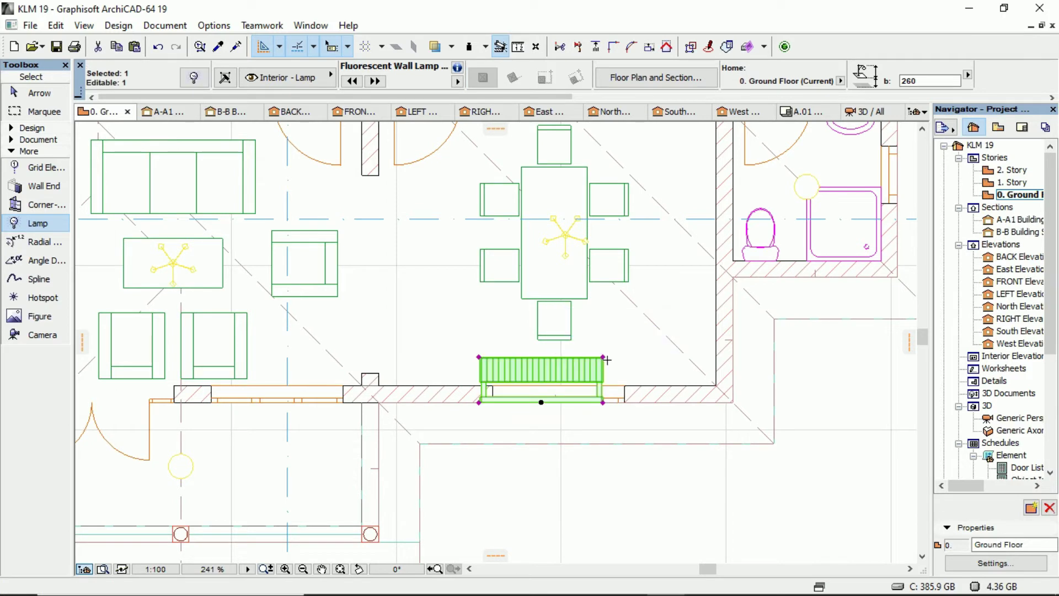
click(603, 357)
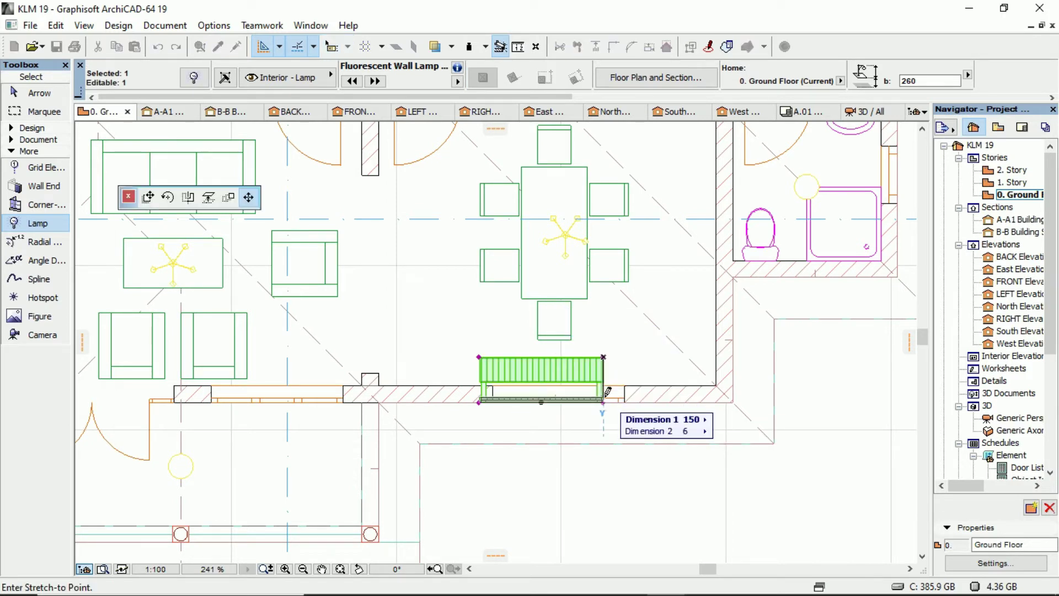
click(603, 391)
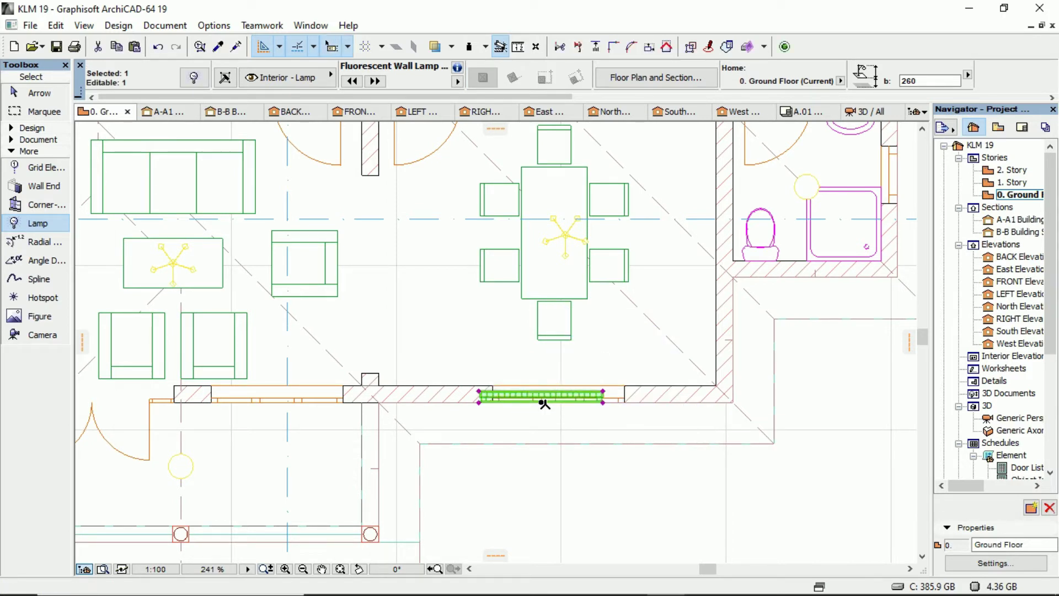
click(541, 402)
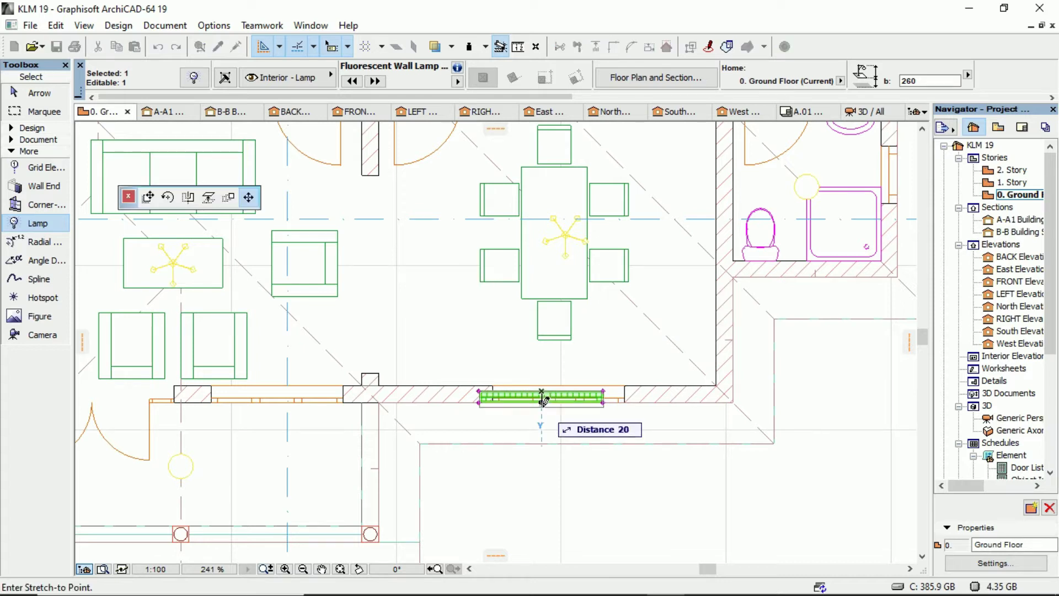
click(542, 406)
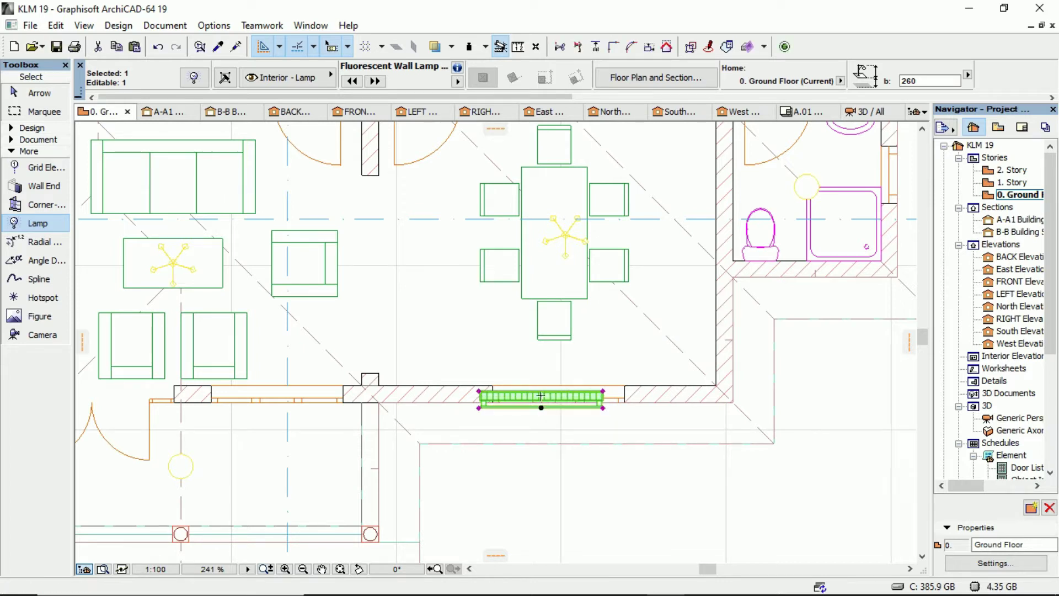
Step: Move the fluorescent wall lamp straight outward so it sits against the exterior face of the dining room's front wall
click(540, 396)
key(ctrl+d)
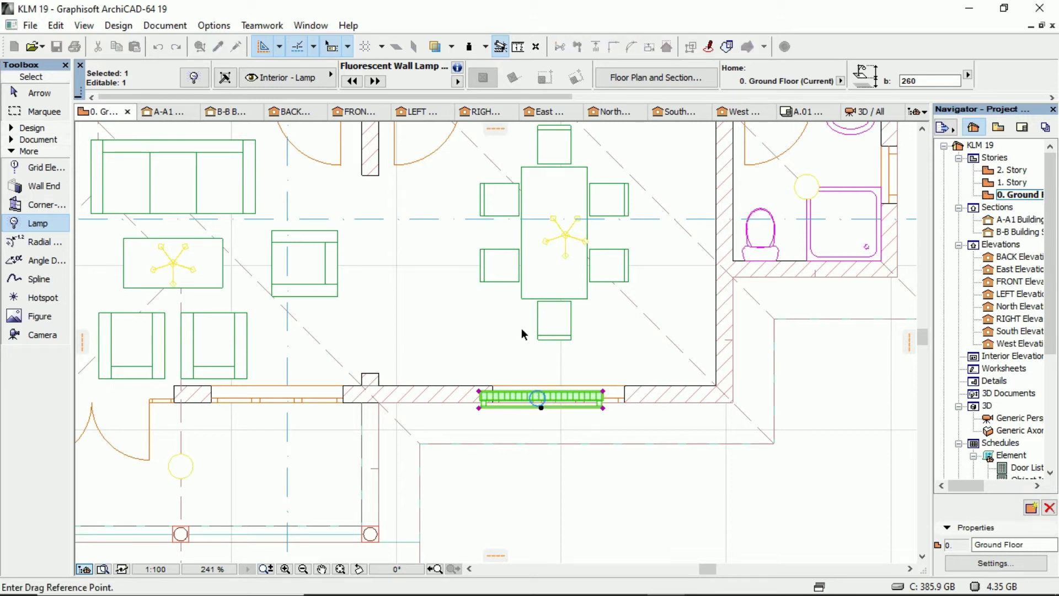
click(540, 397)
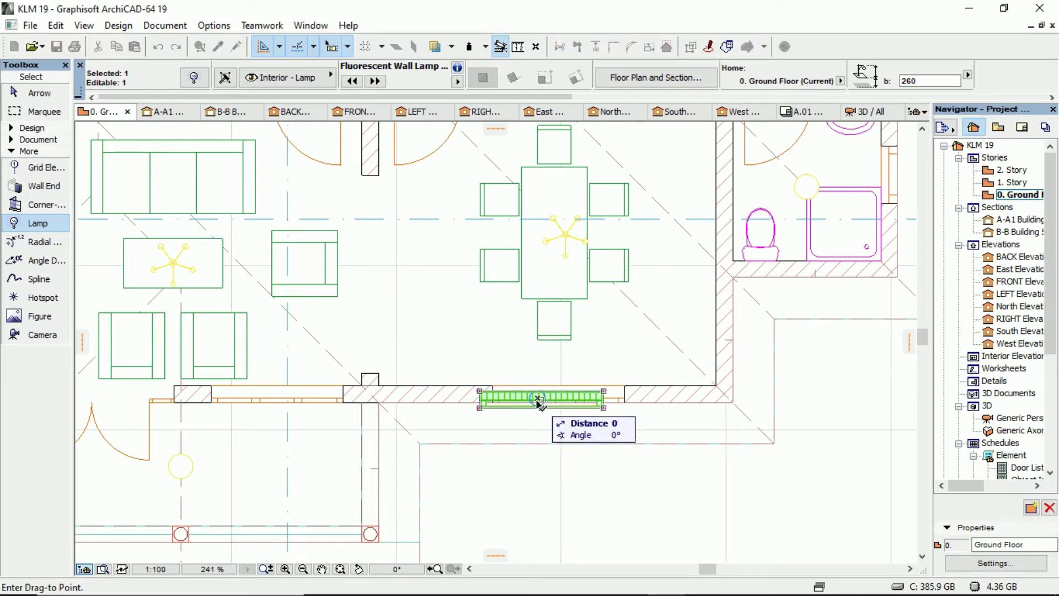
click(540, 413)
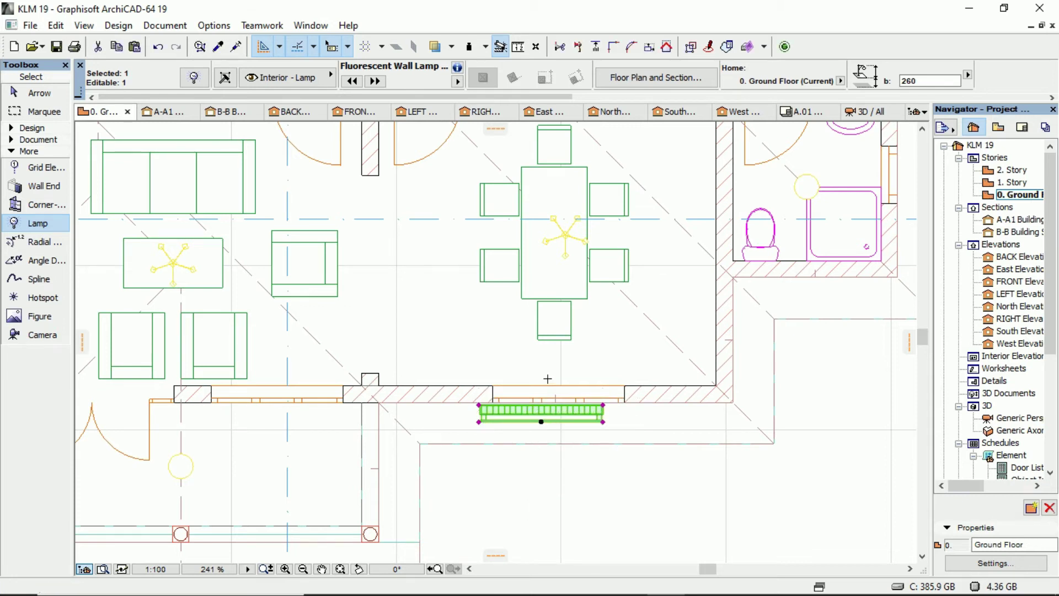
Step: Copy the dining room's fluorescent wall lamp to the outer face of the front bedroom's window wall
scroll(540, 415, up, 2)
scroll(542, 411, down, 6)
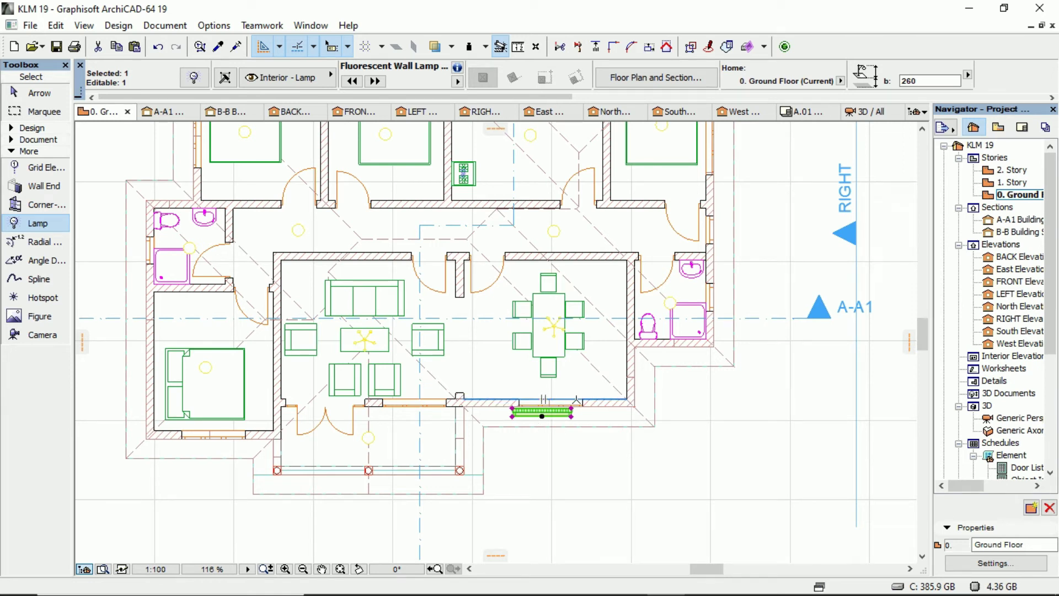
key(shift)
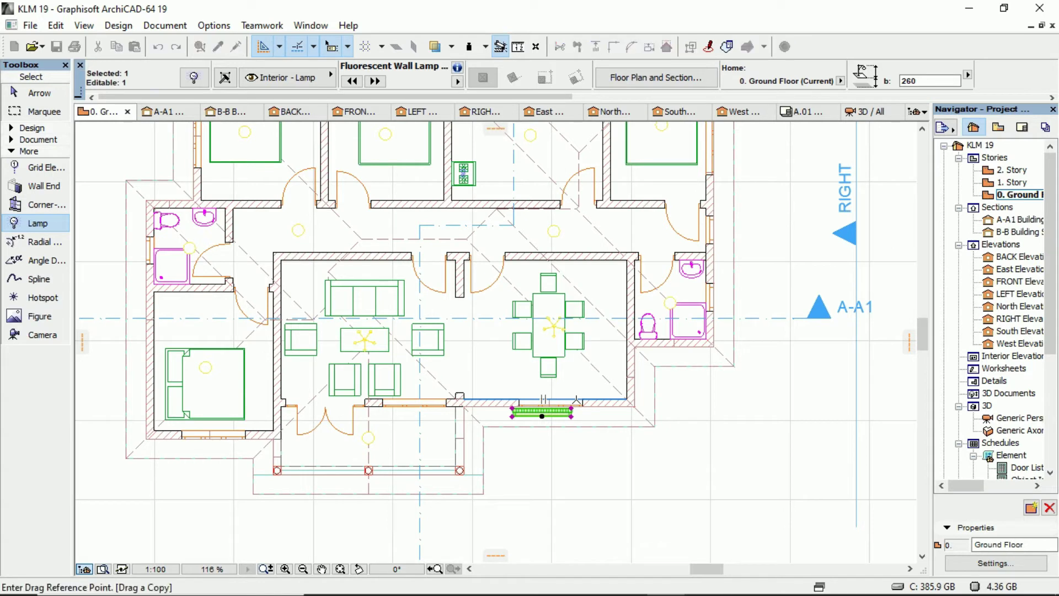
click(542, 416)
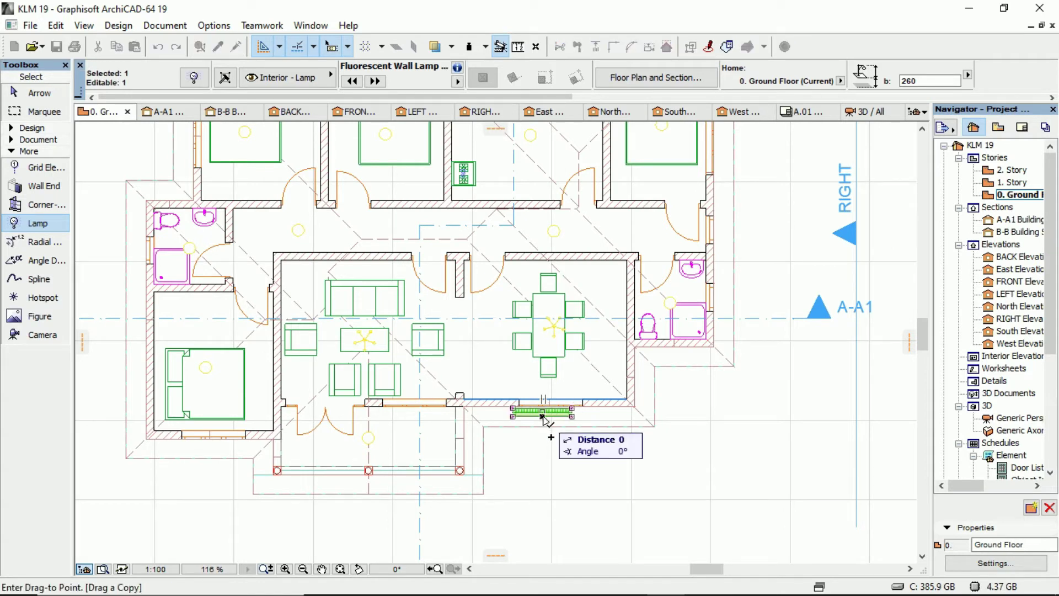
click(197, 452)
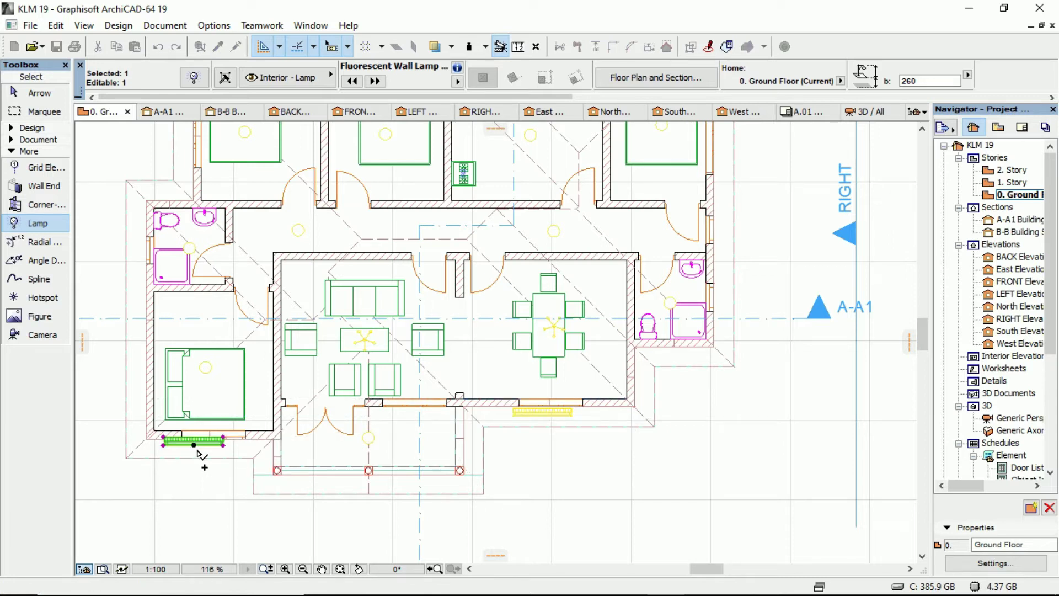
scroll(168, 443, up, 2)
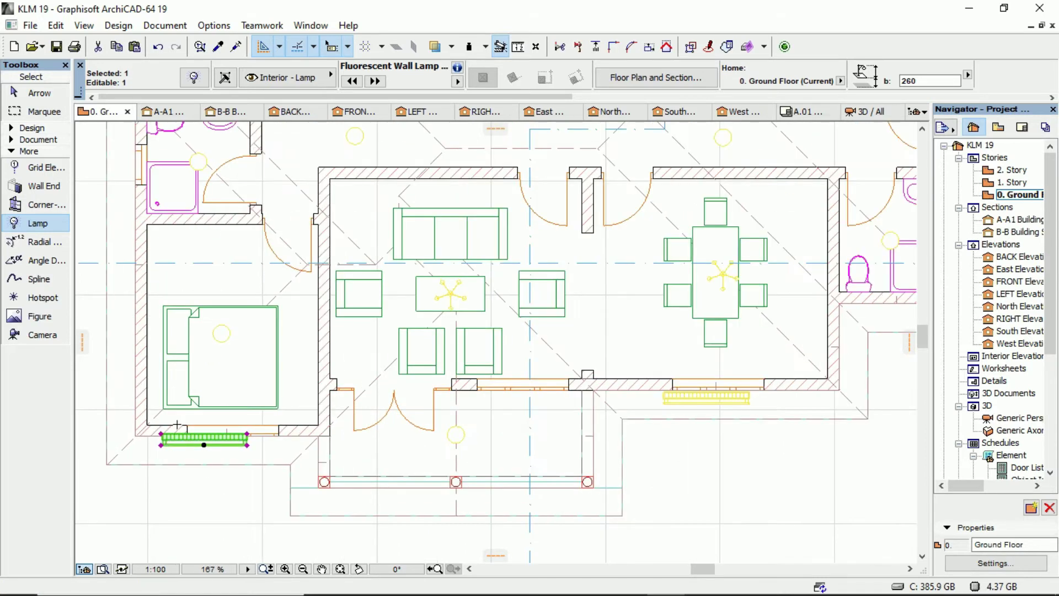
scroll(137, 433, up, 2)
key(Escape)
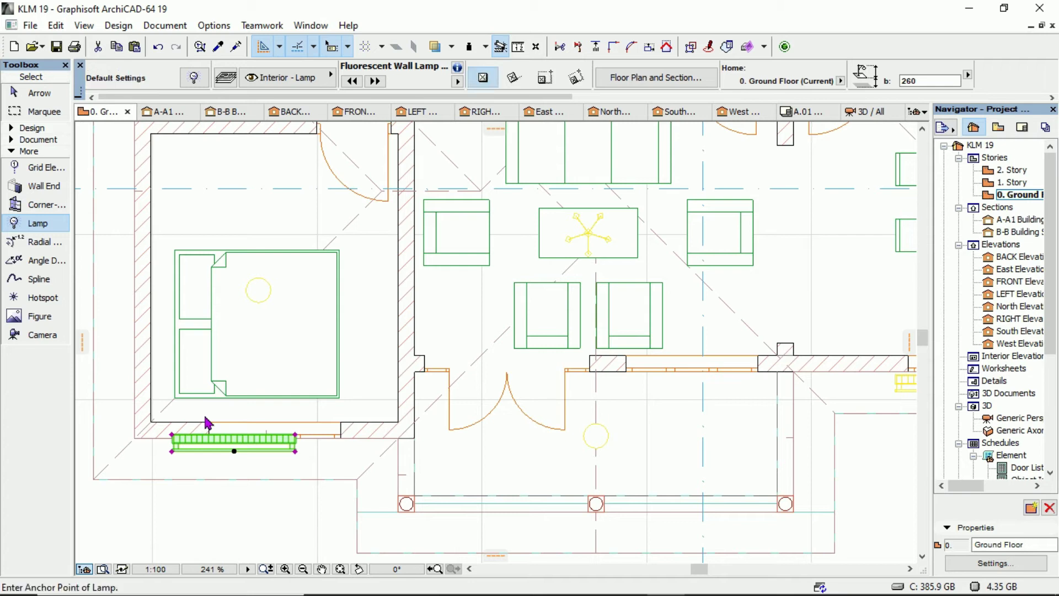
Step: Delete the two fluorescent wall lamps at the dining room's and front bedroom's front windows
scroll(283, 421, down, 4)
shift+scroll(283, 420, left, 1)
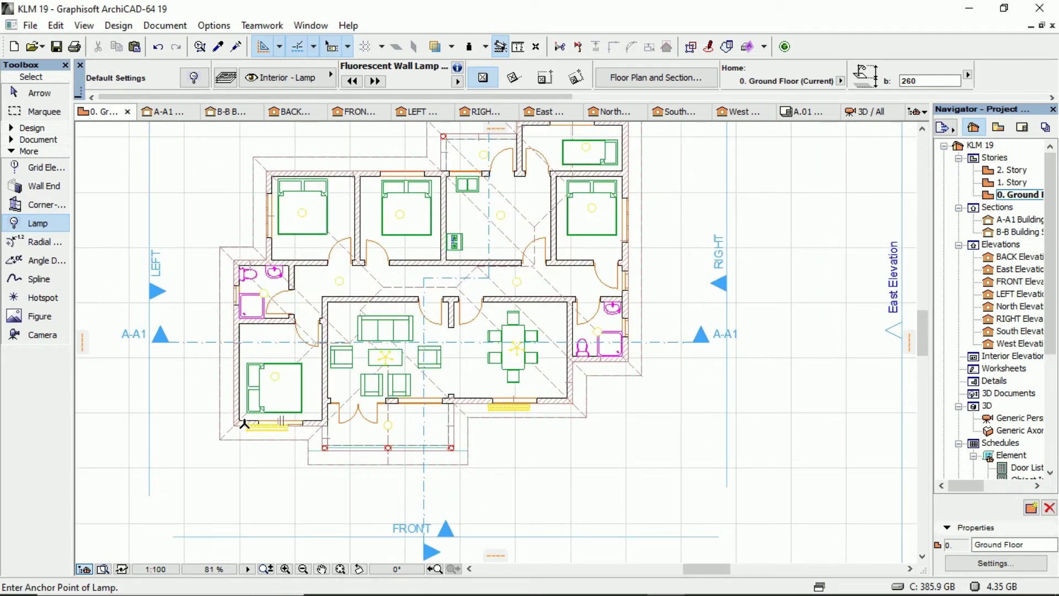
shift+scroll(244, 422, left, 1)
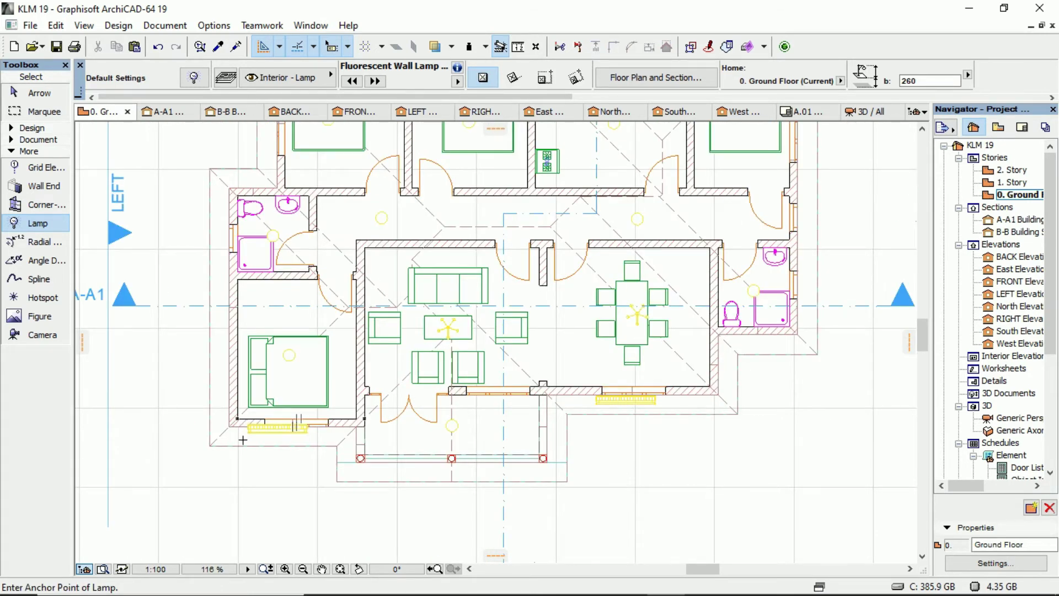
scroll(243, 439, up, 2)
scroll(259, 425, up, 2)
scroll(259, 425, down, 3)
scroll(260, 426, up, 2)
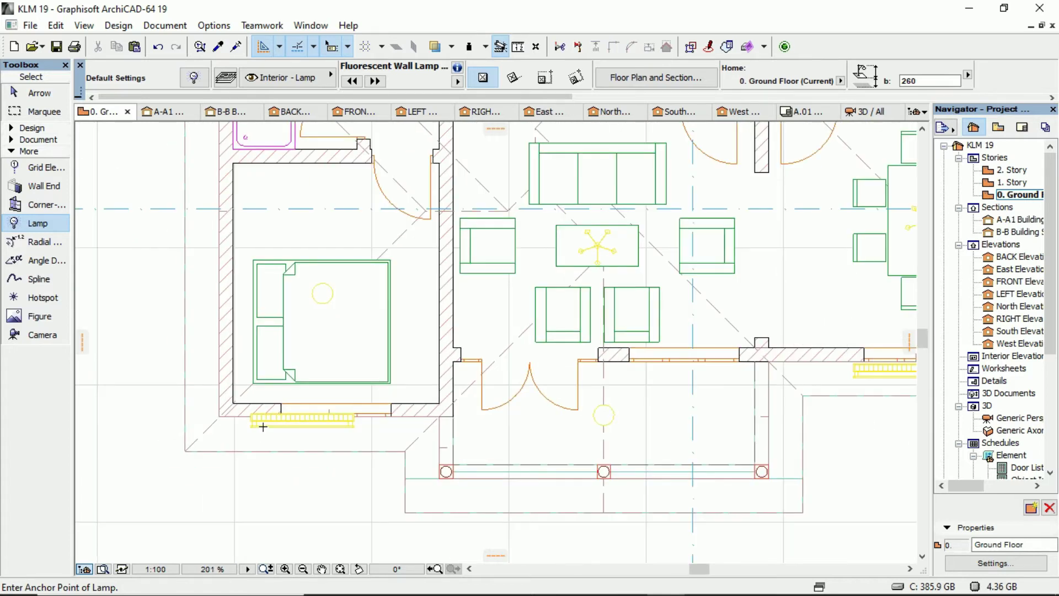
scroll(263, 426, down, 4)
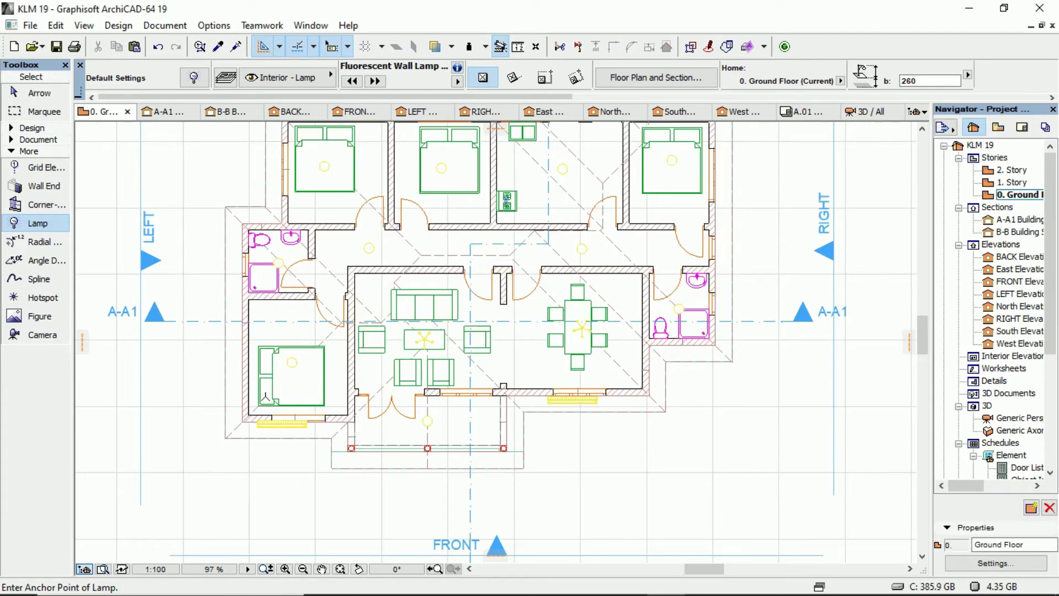
click(575, 404)
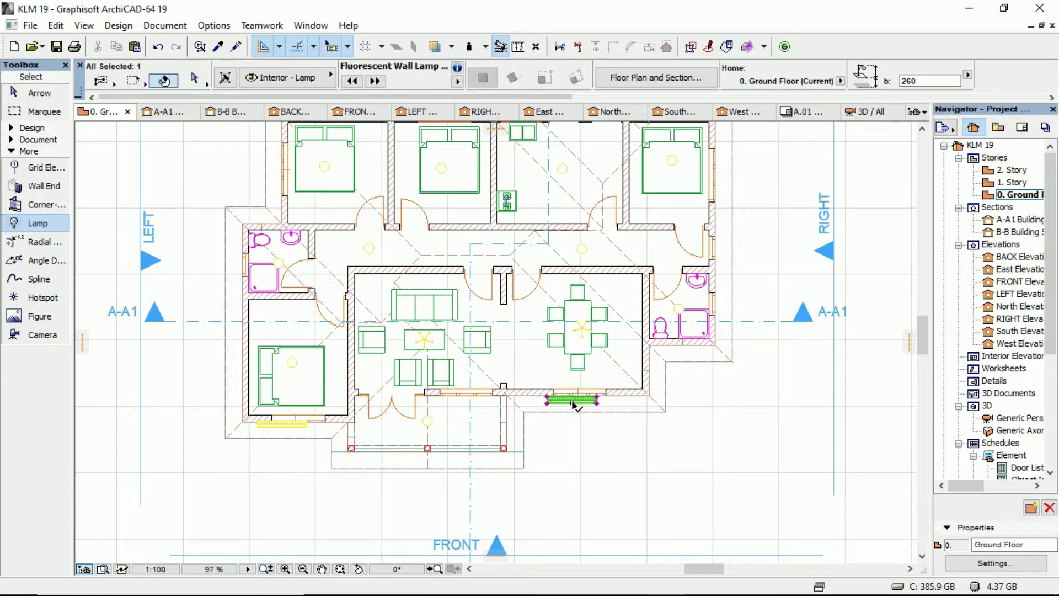
click(281, 425)
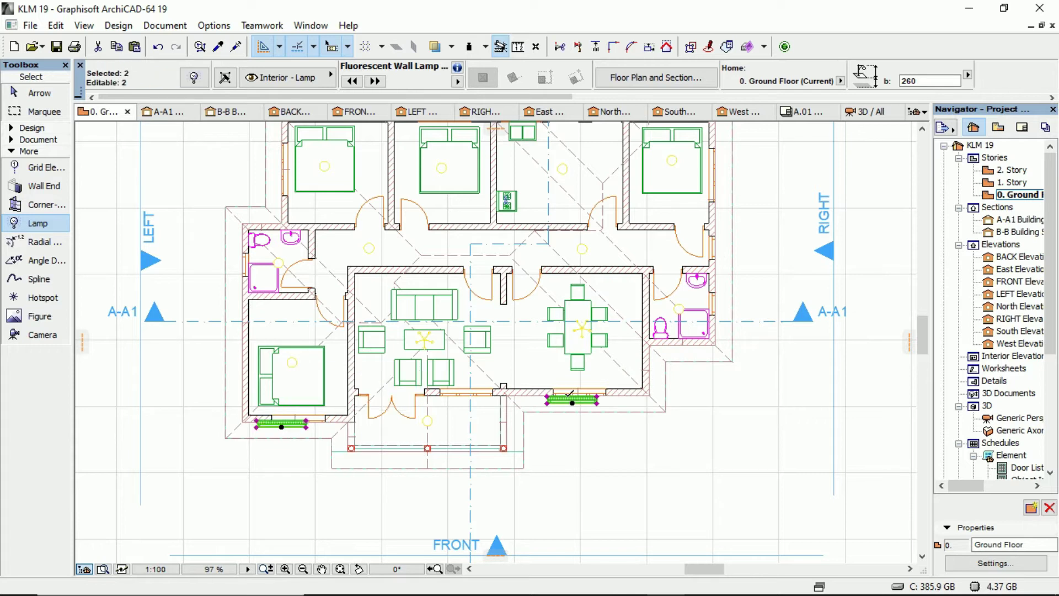
key(Escape)
Step: Choose Spotlamp Wall 18 from Interior Lamps 18 as the default lamp
click(194, 78)
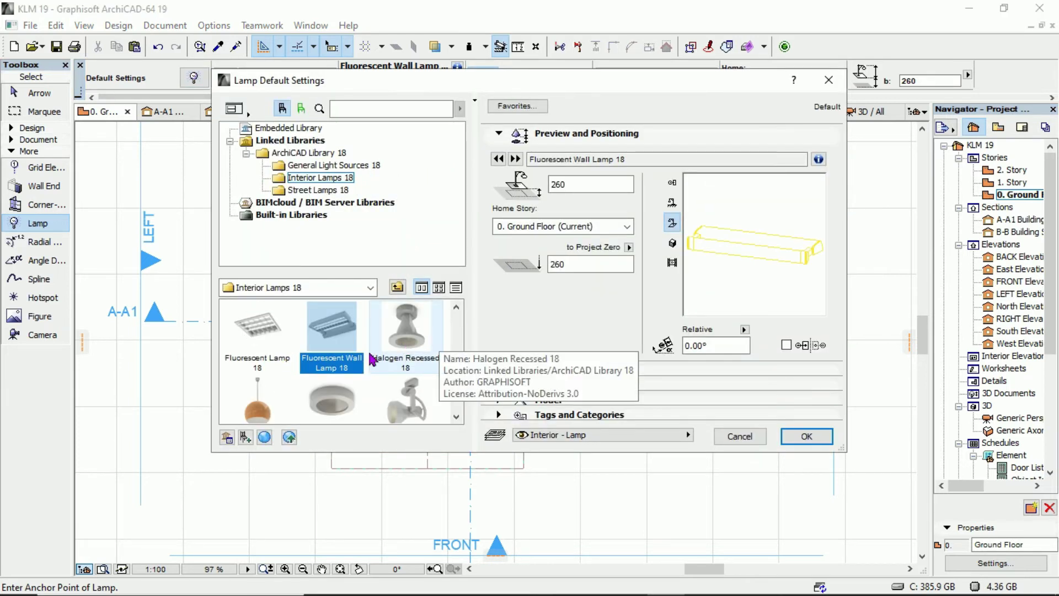
scroll(370, 358, down, 2)
scroll(371, 353, up, 1)
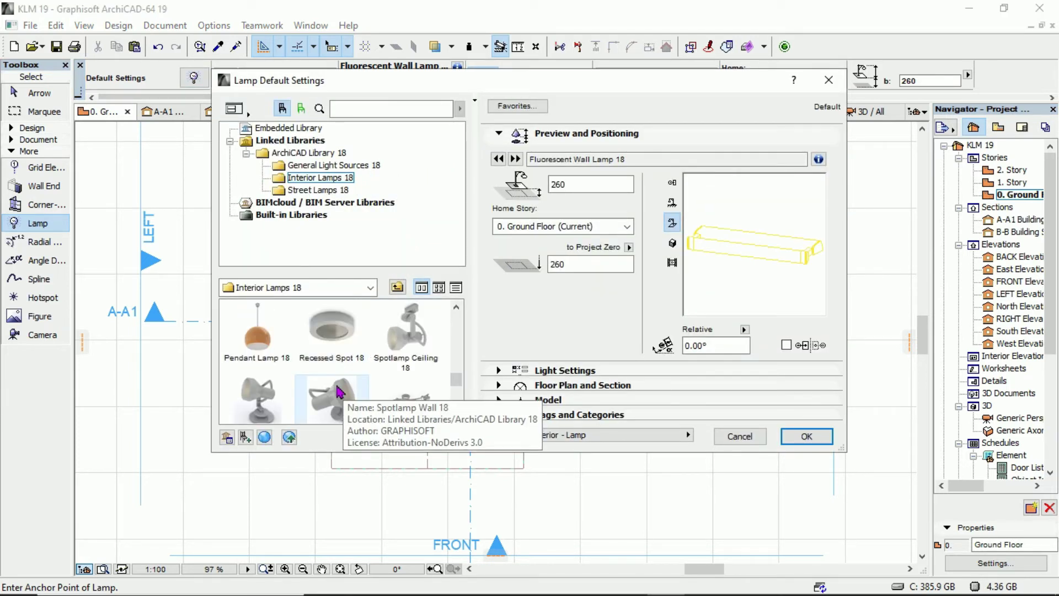
scroll(338, 391, down, 1)
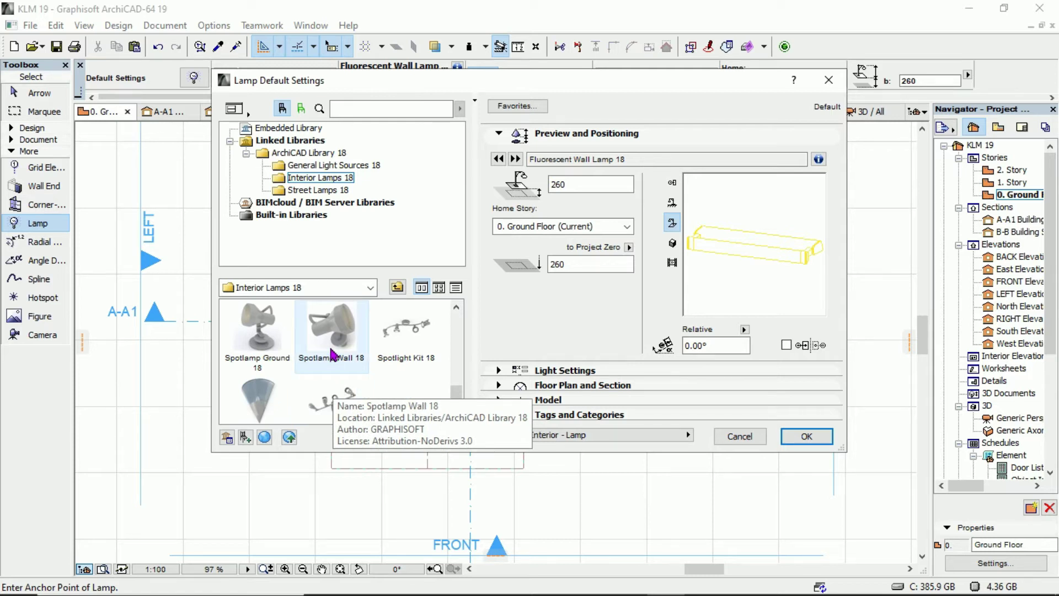
click(333, 355)
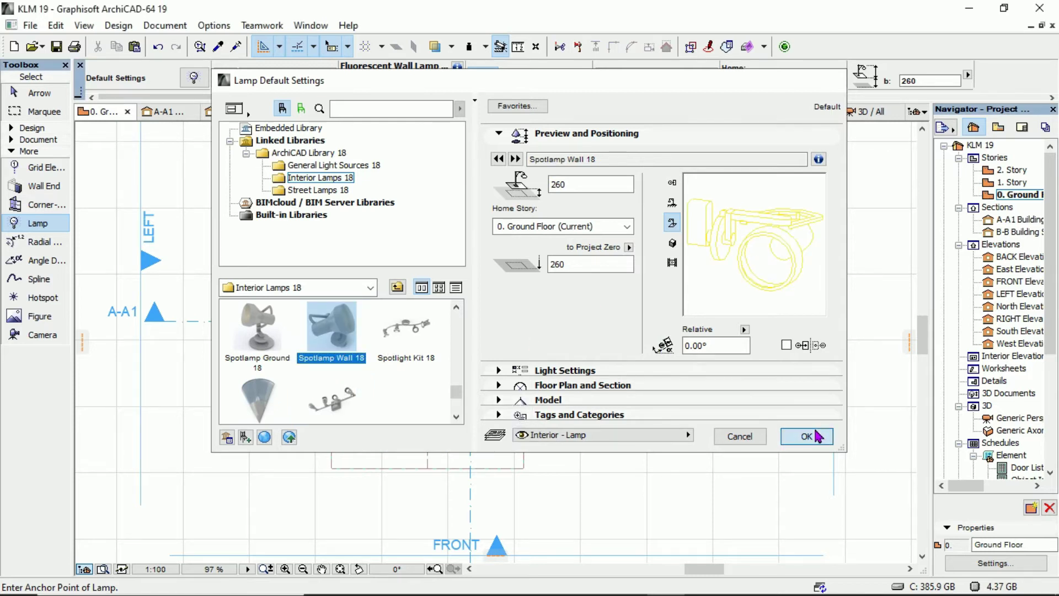
click(816, 436)
Step: Set the default wall spotlamp's elevation to Project Zero to 260
scroll(579, 412, up, 3)
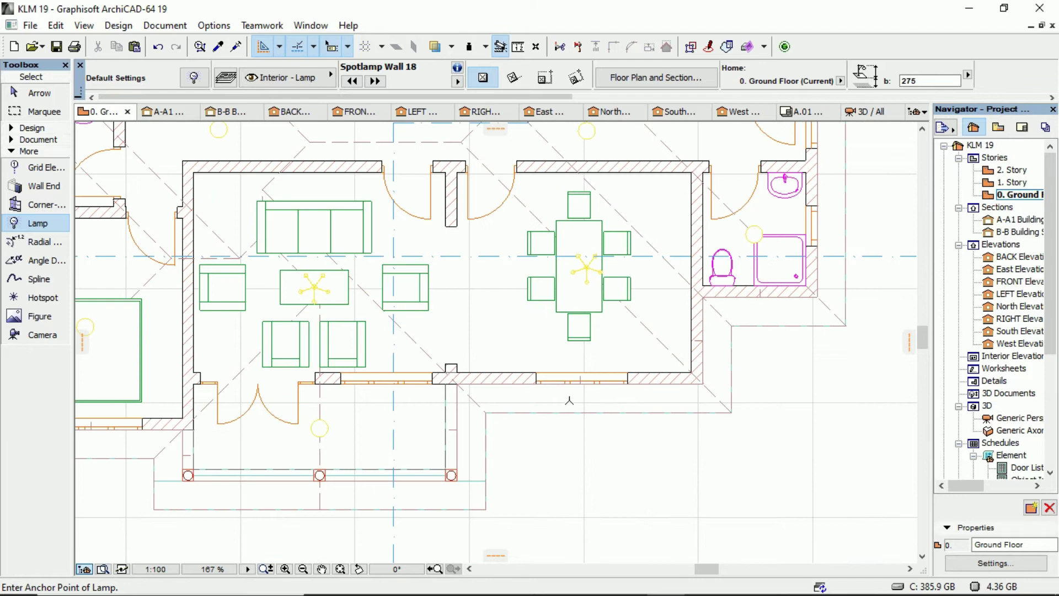
click(193, 77)
click(571, 265)
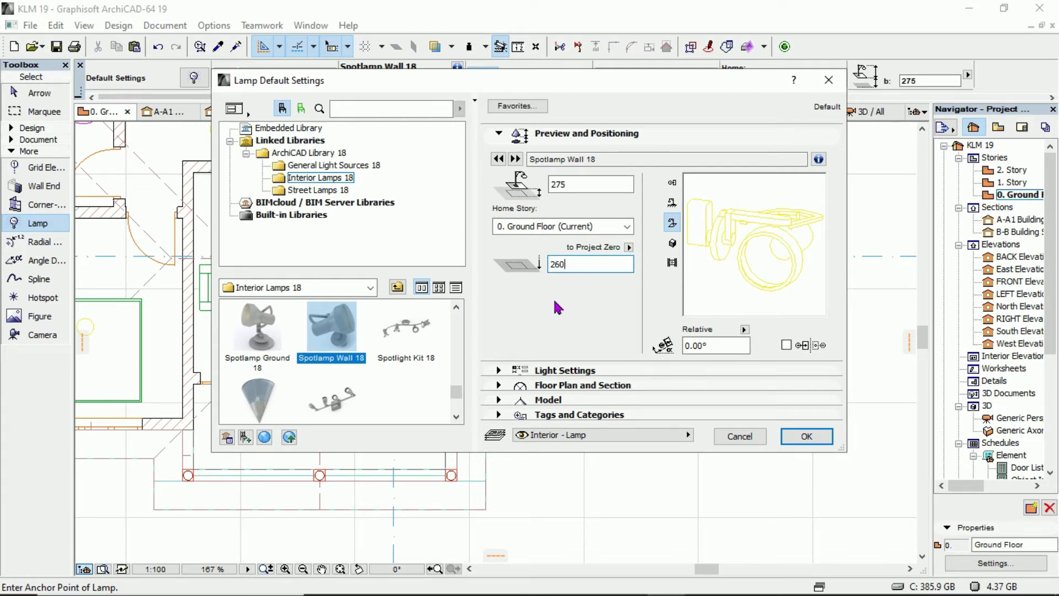
click(816, 436)
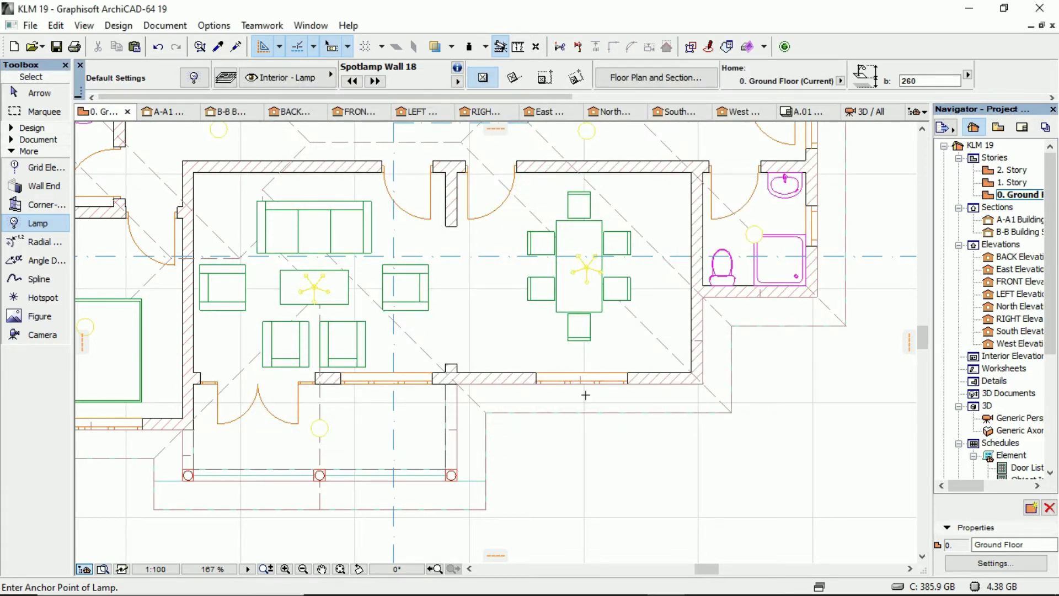
Step: Place one wall spotlamp at the dining room's front window and another at the front bedroom's front window
scroll(585, 395, up, 1)
click(587, 382)
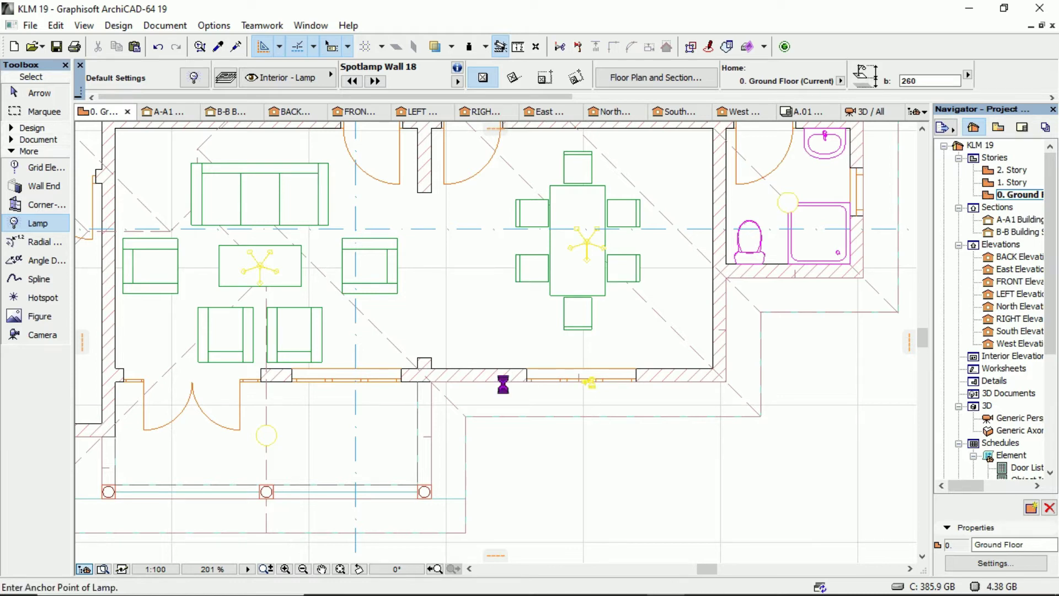
scroll(503, 384, down, 4)
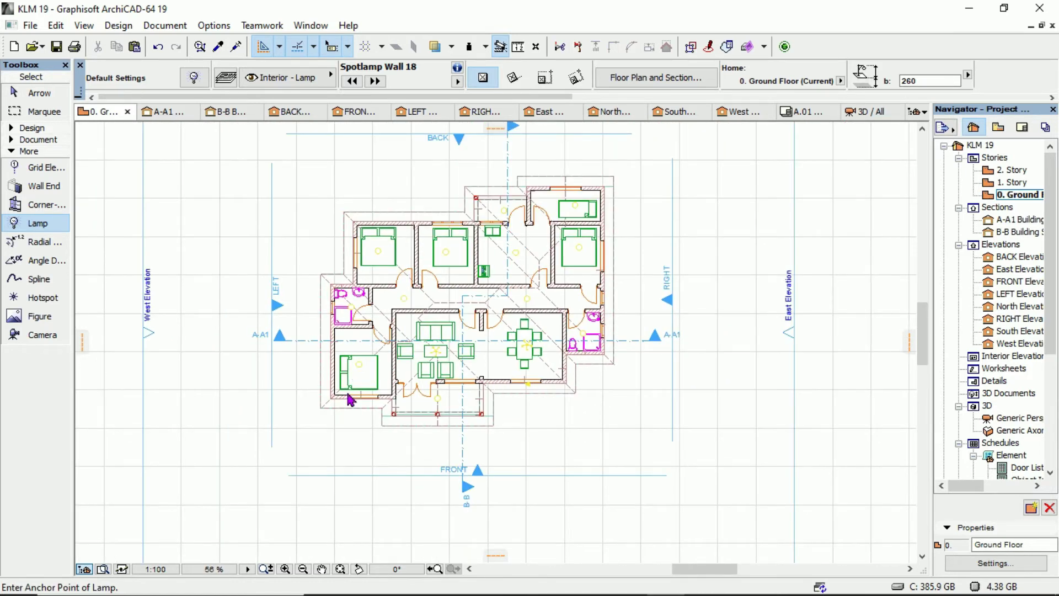
scroll(345, 398, up, 2)
scroll(342, 397, up, 2)
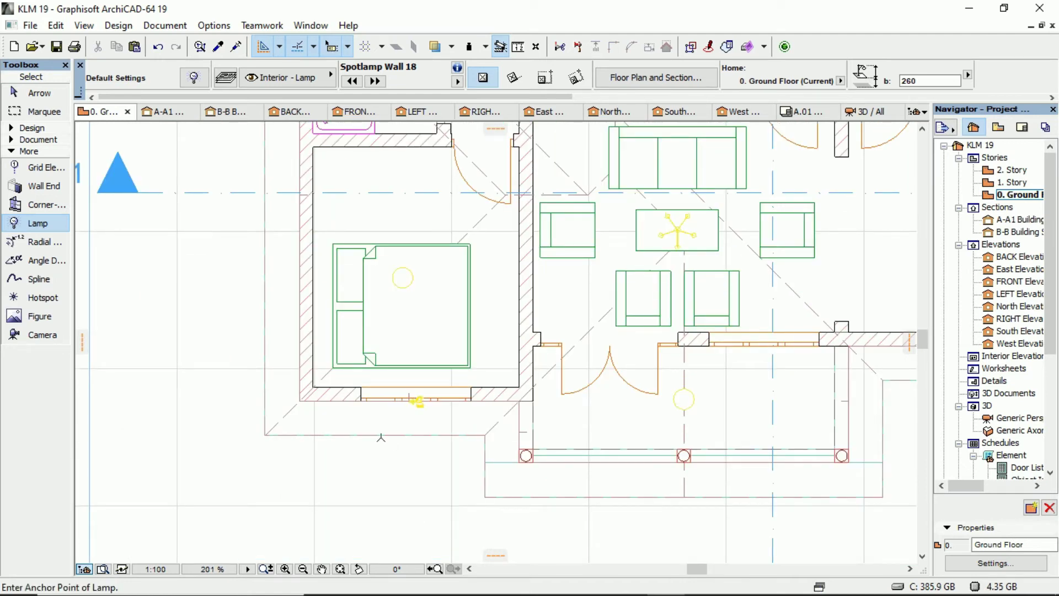
Step: Place a wall spotlamp on the outer face of the front bedroom's side wall, near the A-A1 section line
scroll(381, 438, down, 1)
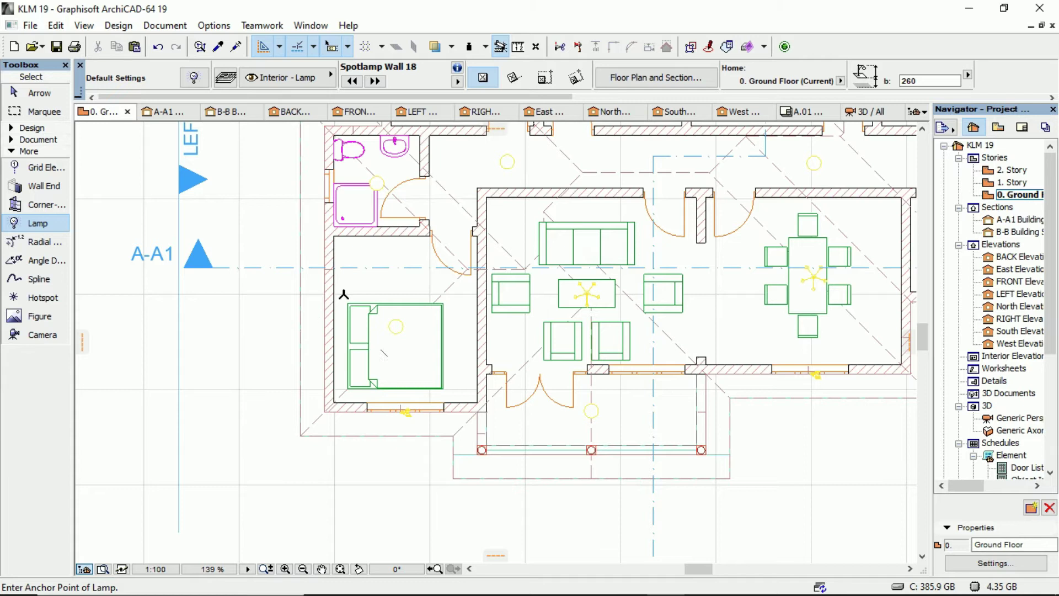
scroll(343, 294, down, 1)
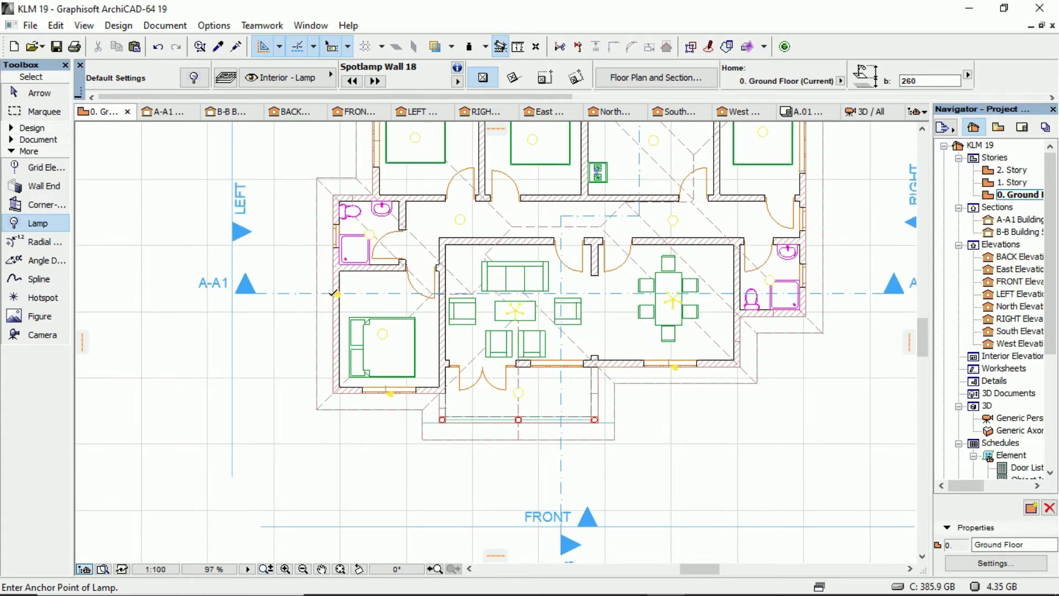
scroll(340, 302, up, 4)
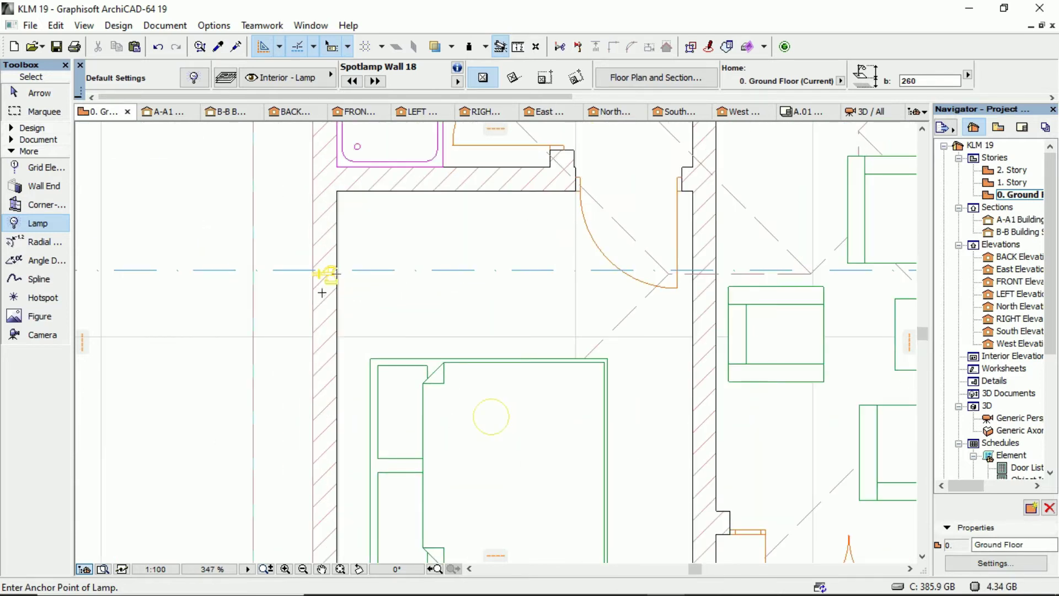
scroll(330, 276, up, 4)
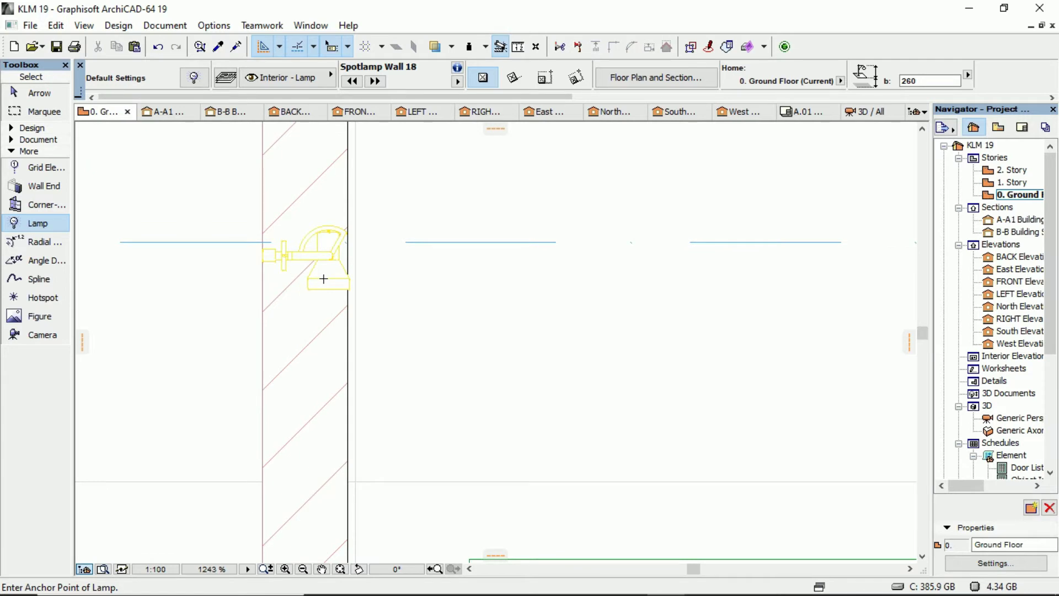
Step: Turn the side-wall spotlamp's head to a Rotation 2 of 30°, then delete that lamp
click(324, 278)
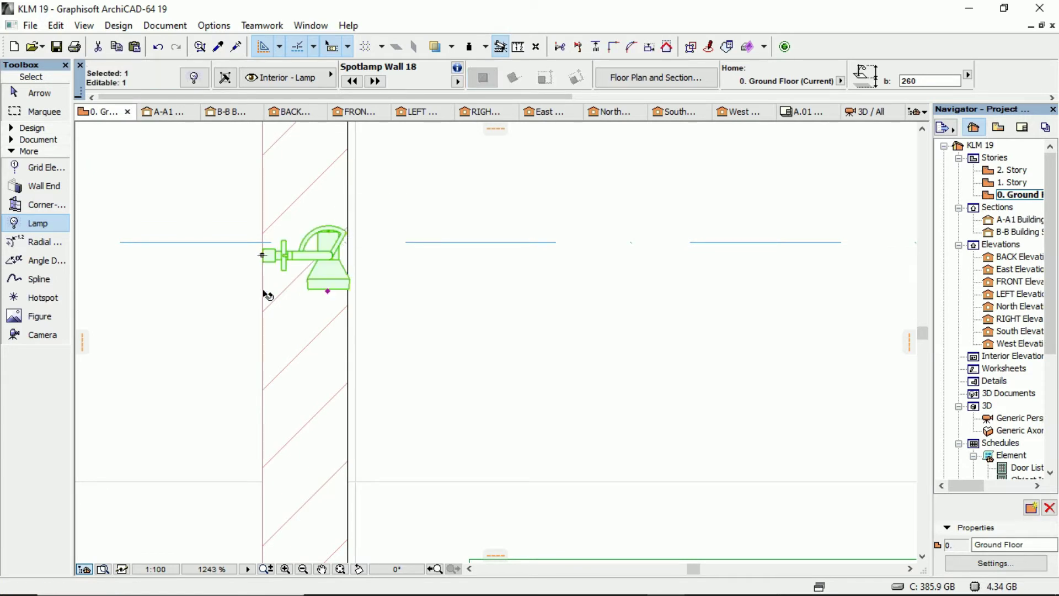
click(263, 255)
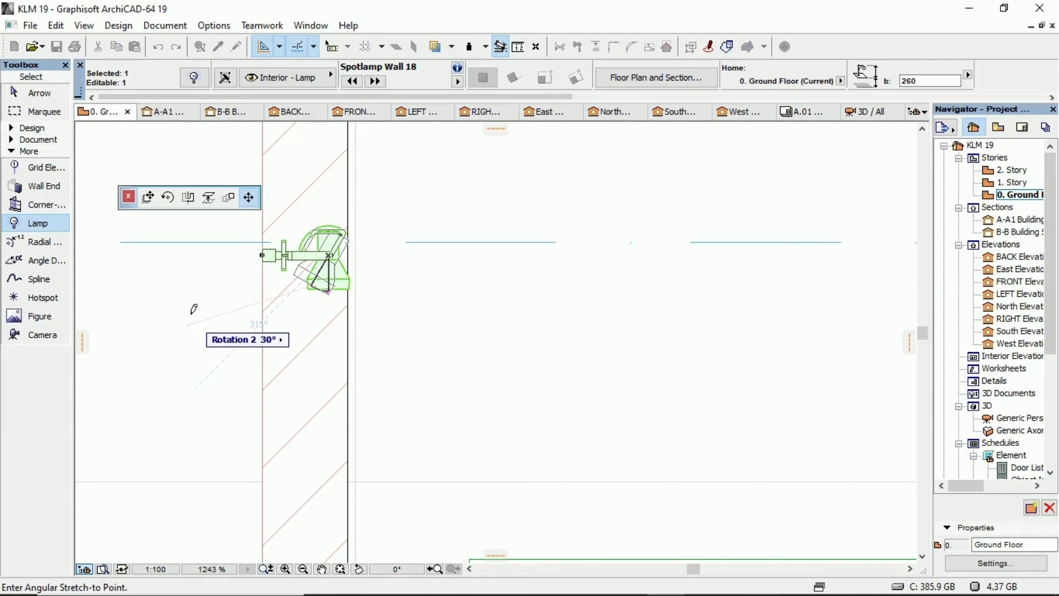
click(198, 267)
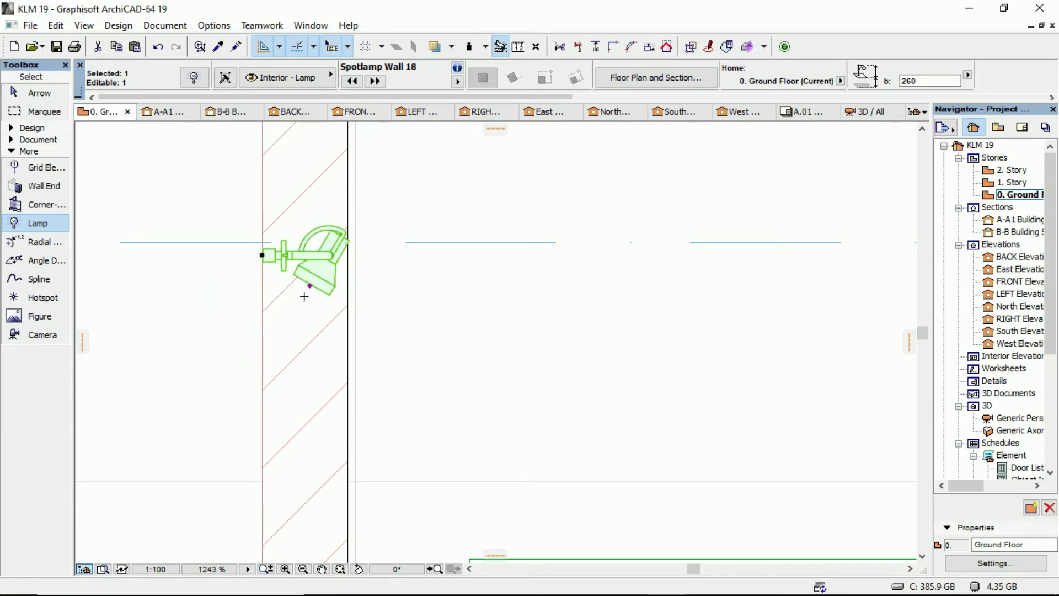
key(Delete)
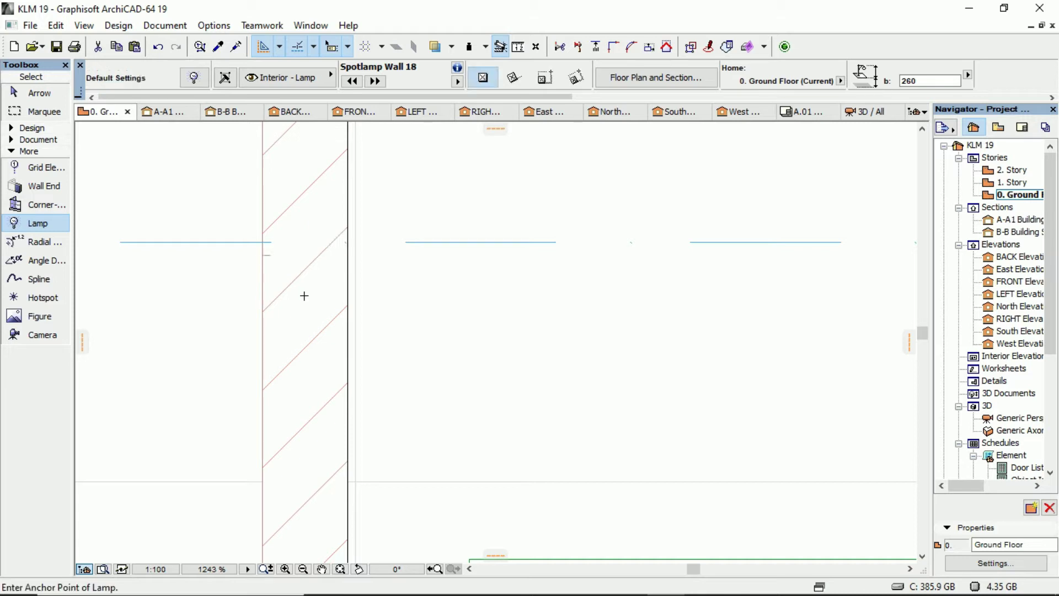
Step: Rotate the default wall spotlamp in its 2D plan preview to an angle of 180°
click(193, 80)
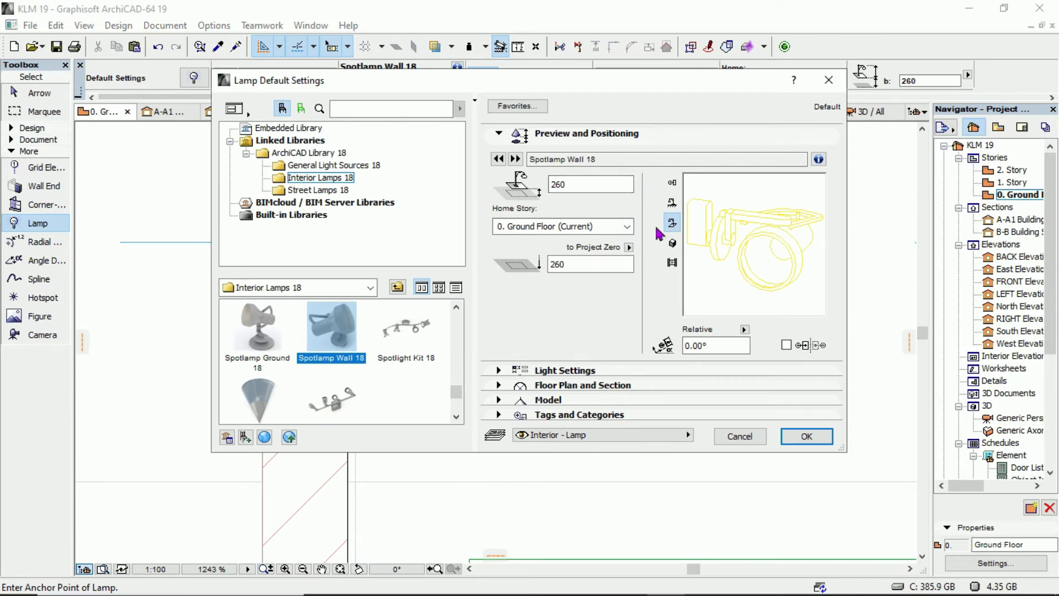
click(672, 183)
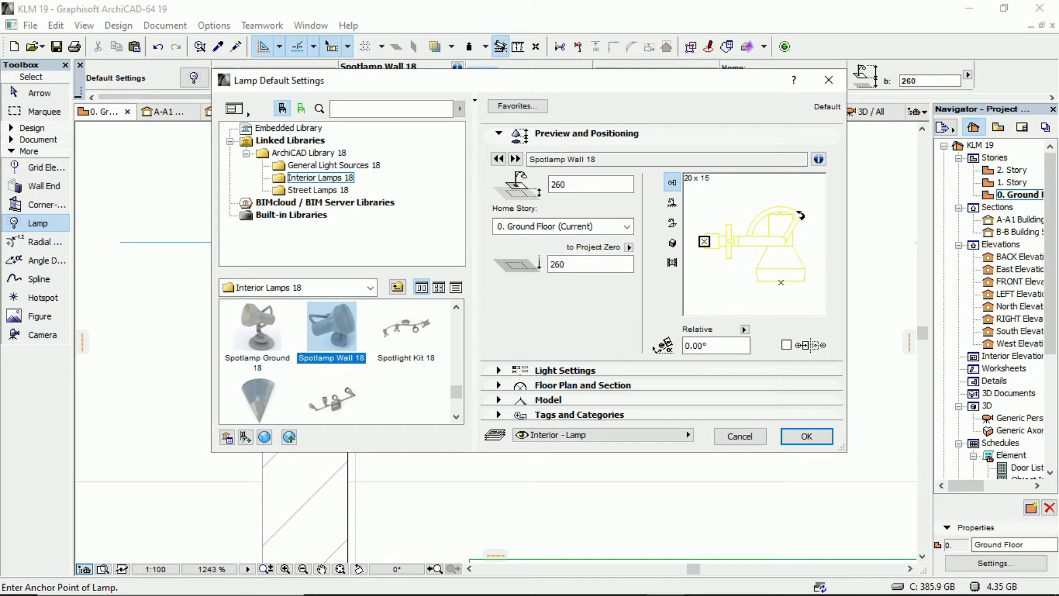
drag(795, 216, 781, 284)
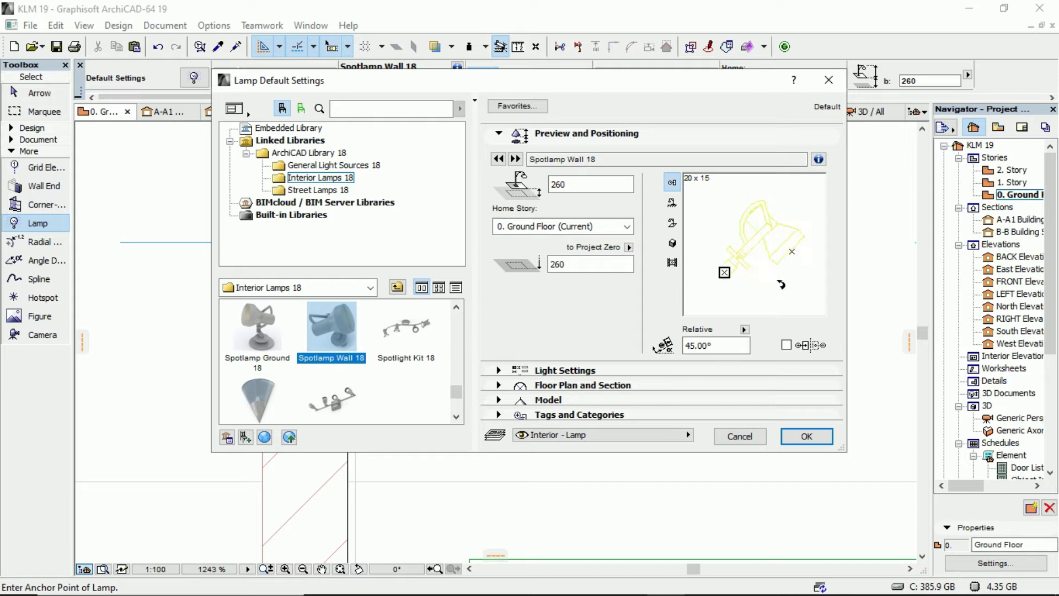
click(808, 216)
click(809, 217)
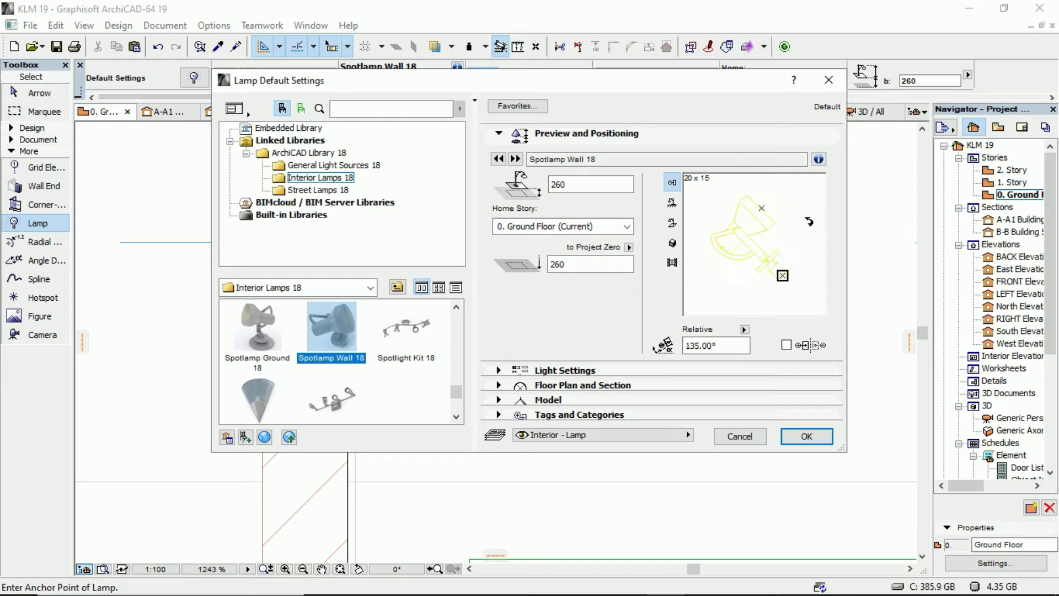
click(808, 225)
click(809, 226)
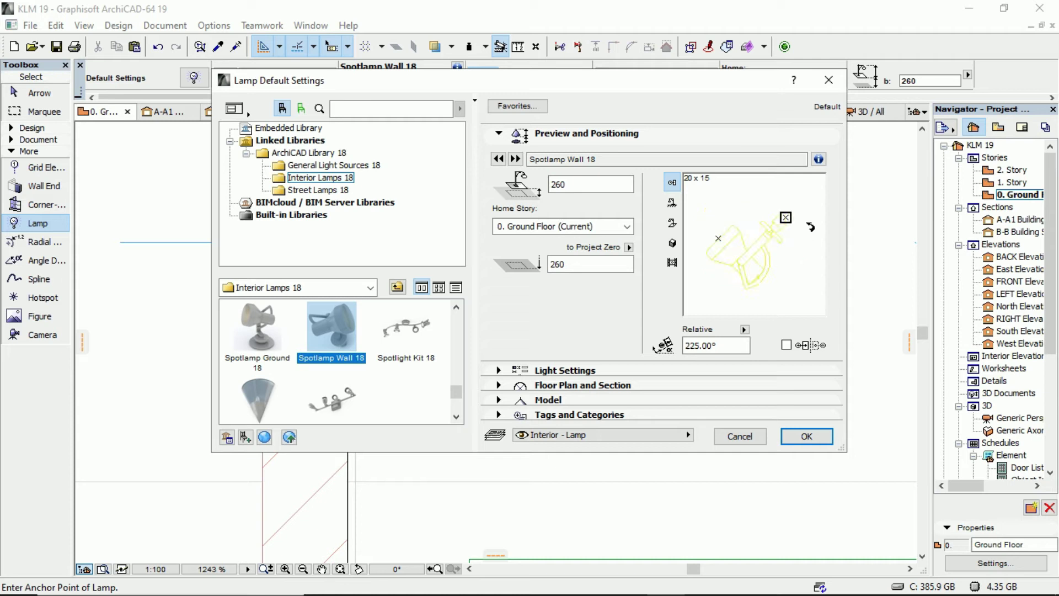
click(711, 278)
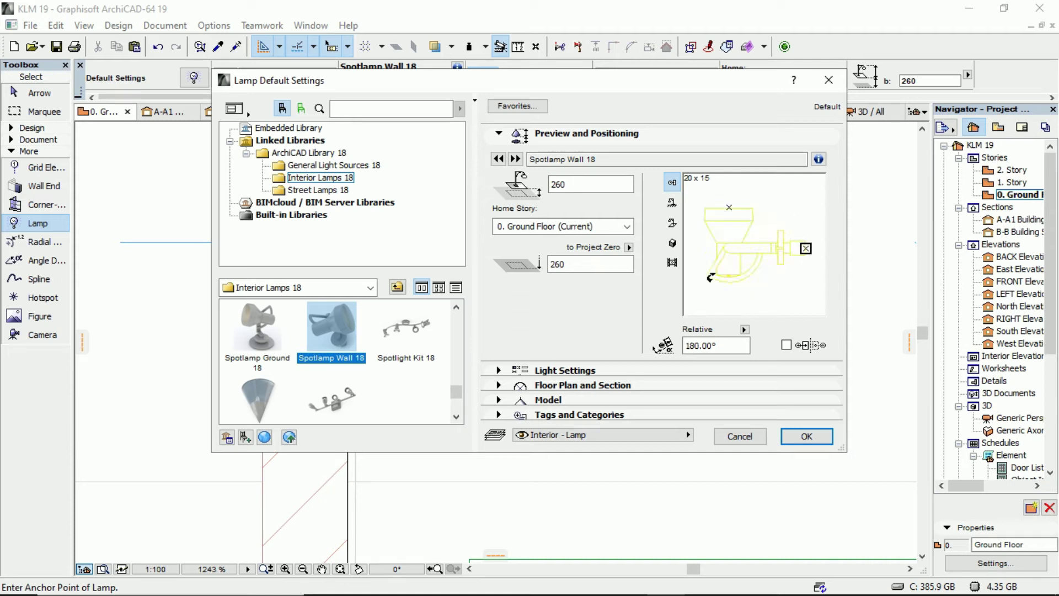
click(807, 437)
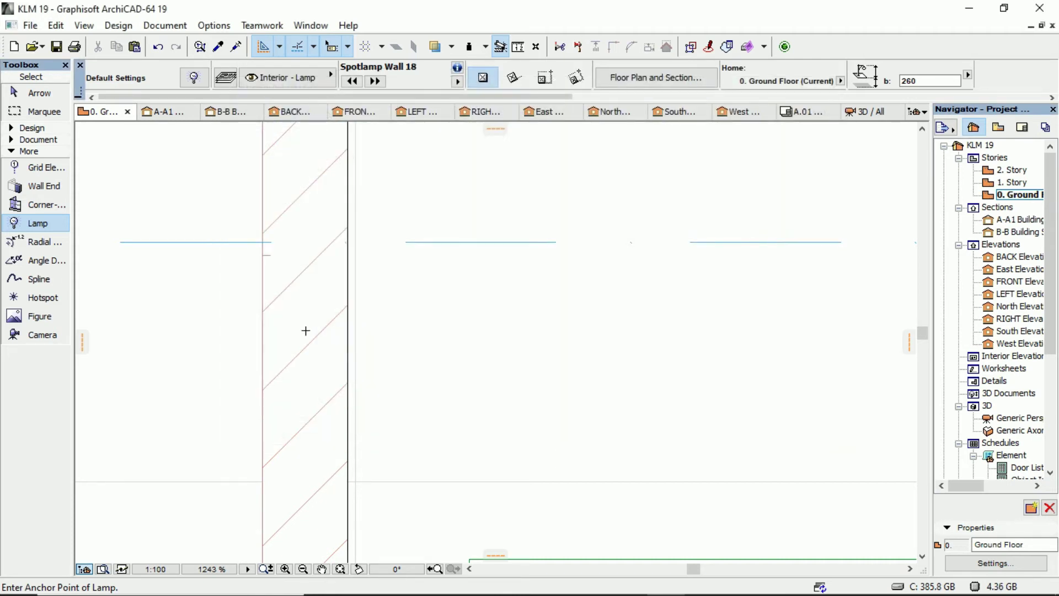
Step: Place a wall spotlamp on the outer face of the front bedroom's side wall, near the A-A1 line on the LEFT elevation side
scroll(306, 330, down, 10)
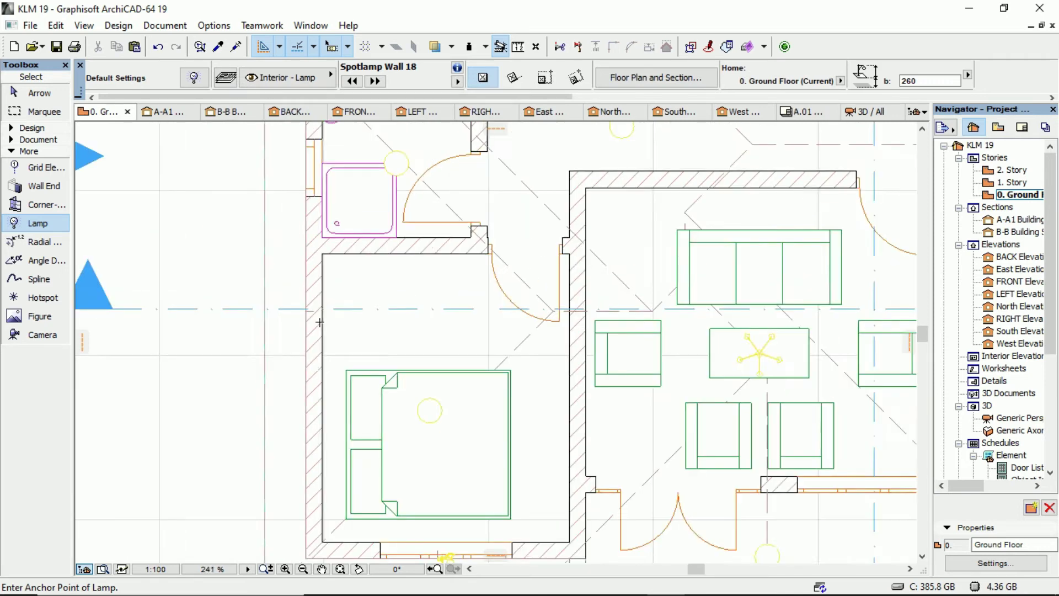
click(313, 303)
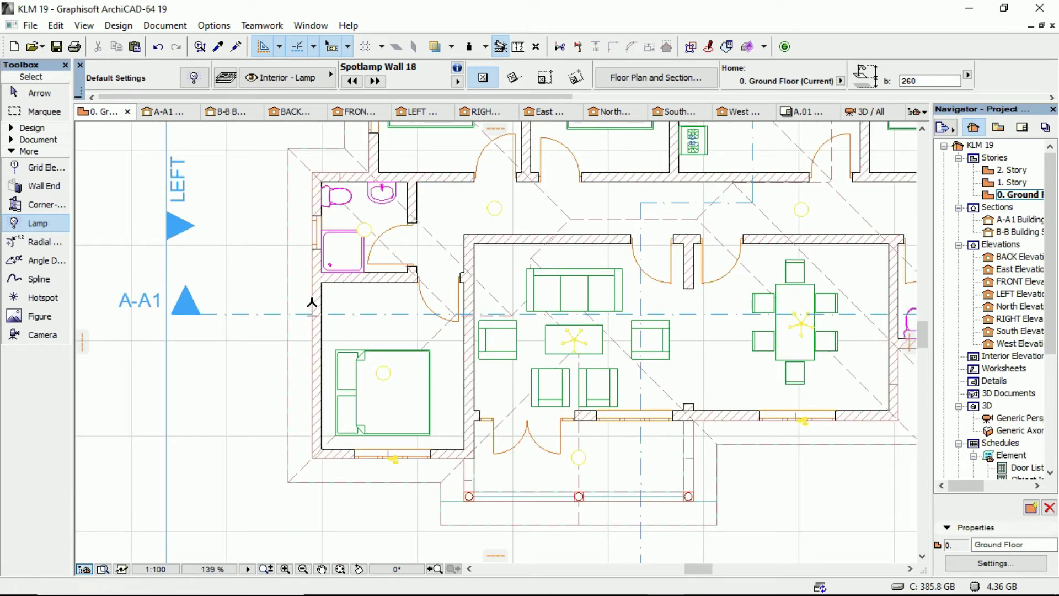
scroll(338, 318, down, 4)
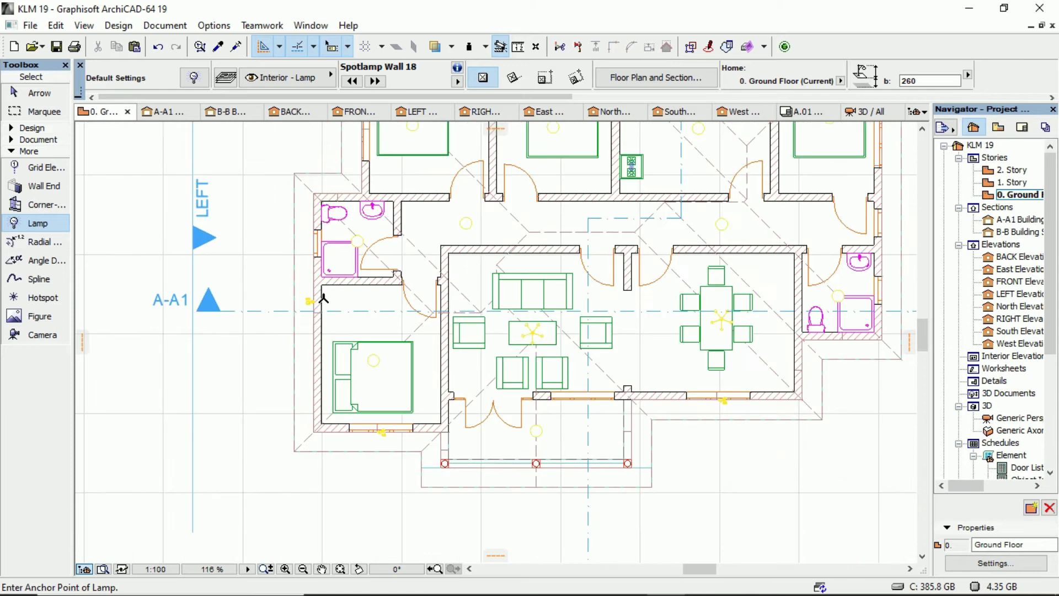
scroll(377, 165, up, 2)
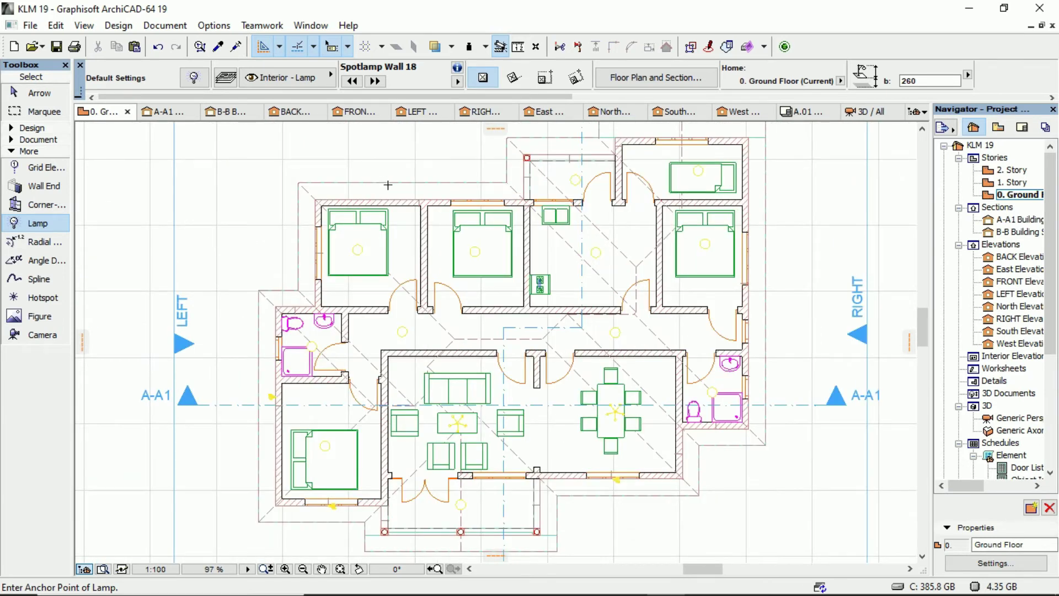
Step: Rotate the default wall spotlamp to 90° to suit the house's back walls
scroll(388, 184, up, 1)
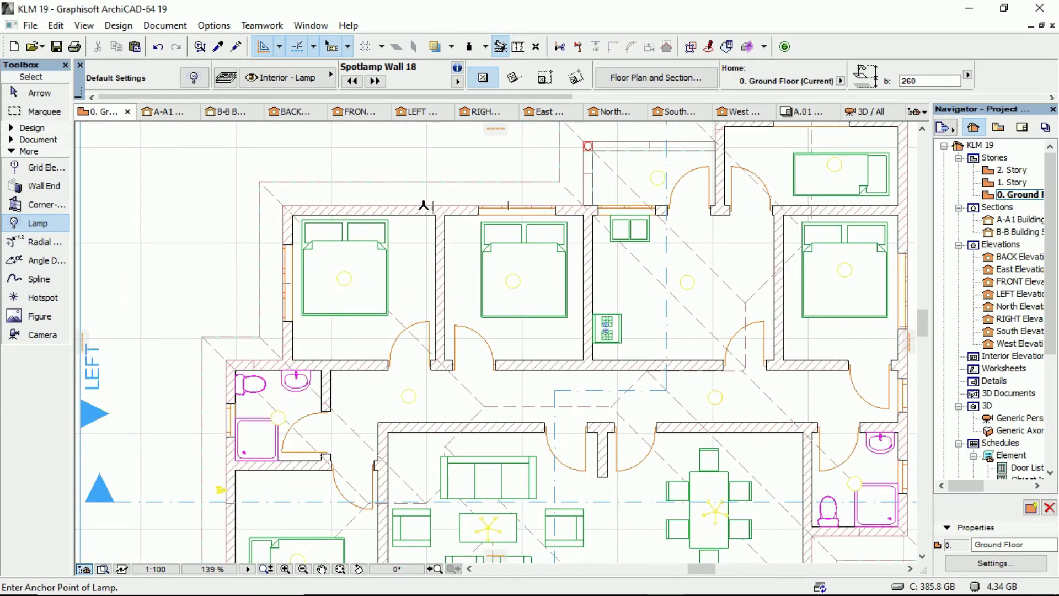
scroll(335, 189, down, 2)
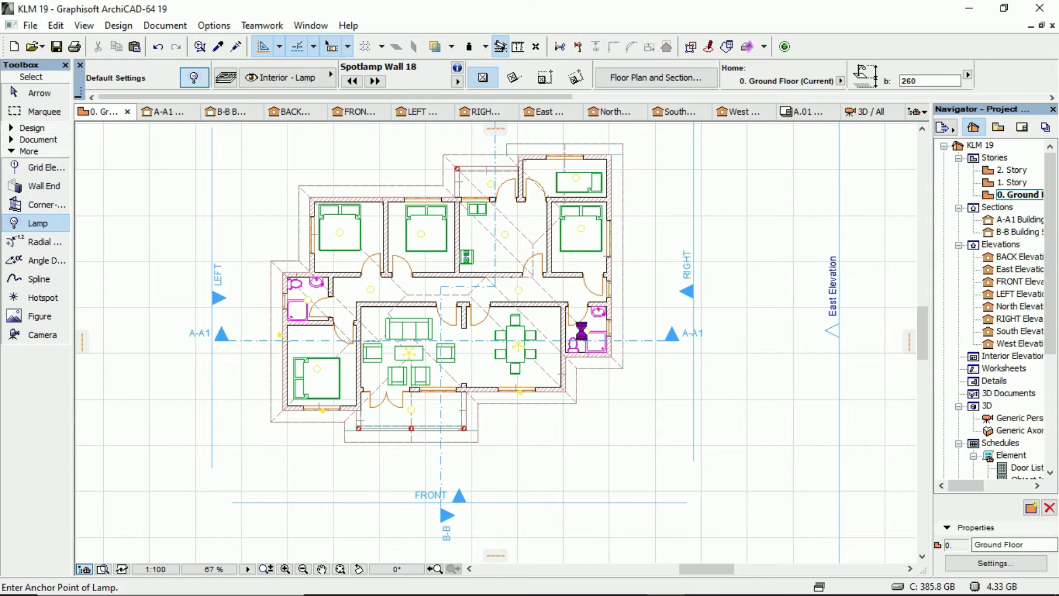
key(ctrl+t)
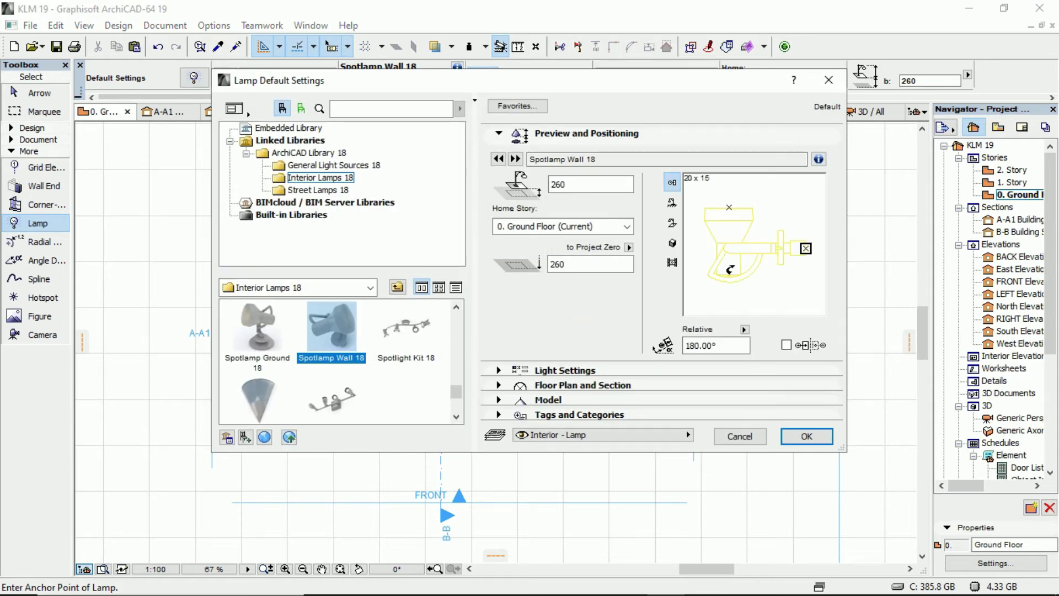
click(704, 252)
click(704, 252)
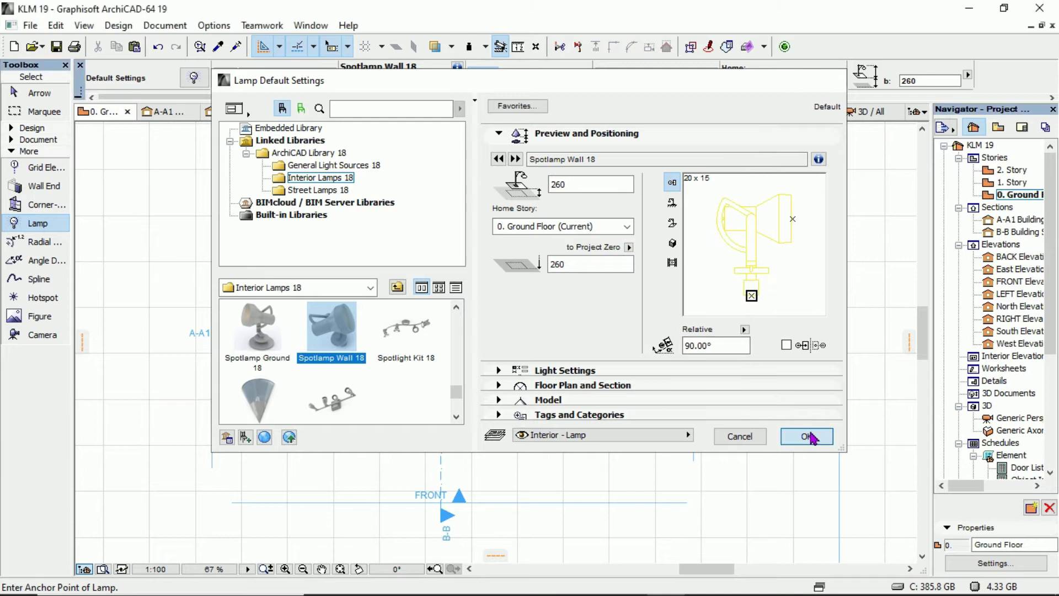
click(806, 436)
Step: Place wall spotlamps on the outer back walls, one between the two adjacent rear bedrooms and one beside the single-bed room's window
scroll(386, 201, up, 3)
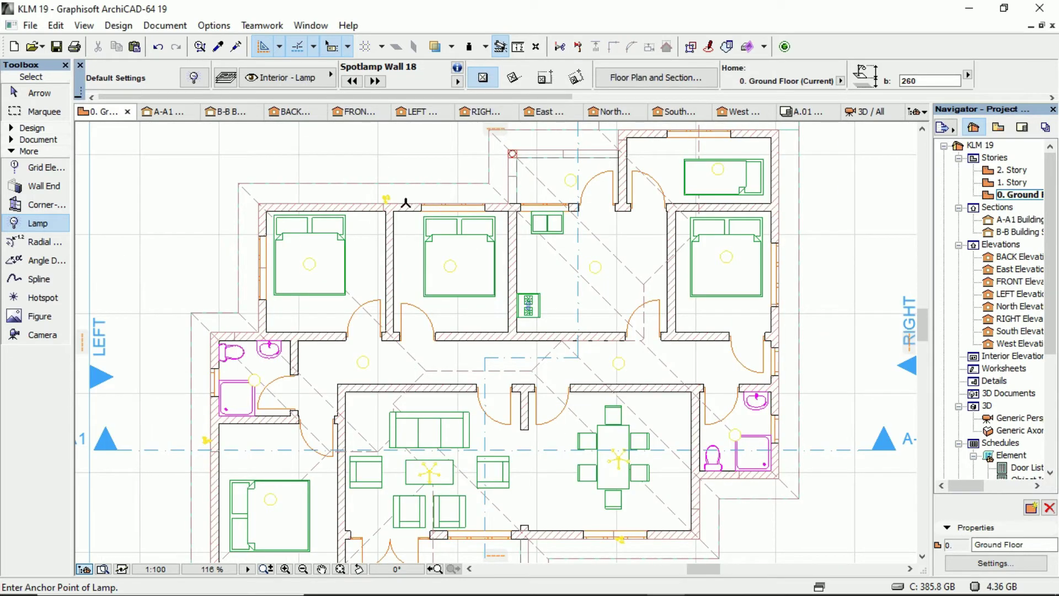
scroll(406, 203, down, 3)
scroll(506, 152, up, 5)
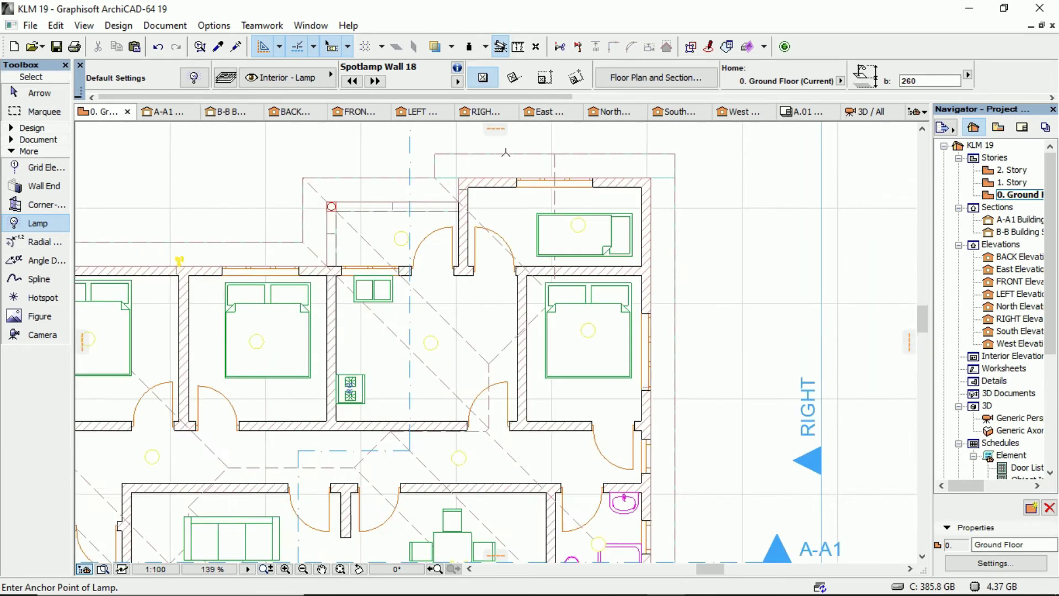
scroll(505, 153, up, 1)
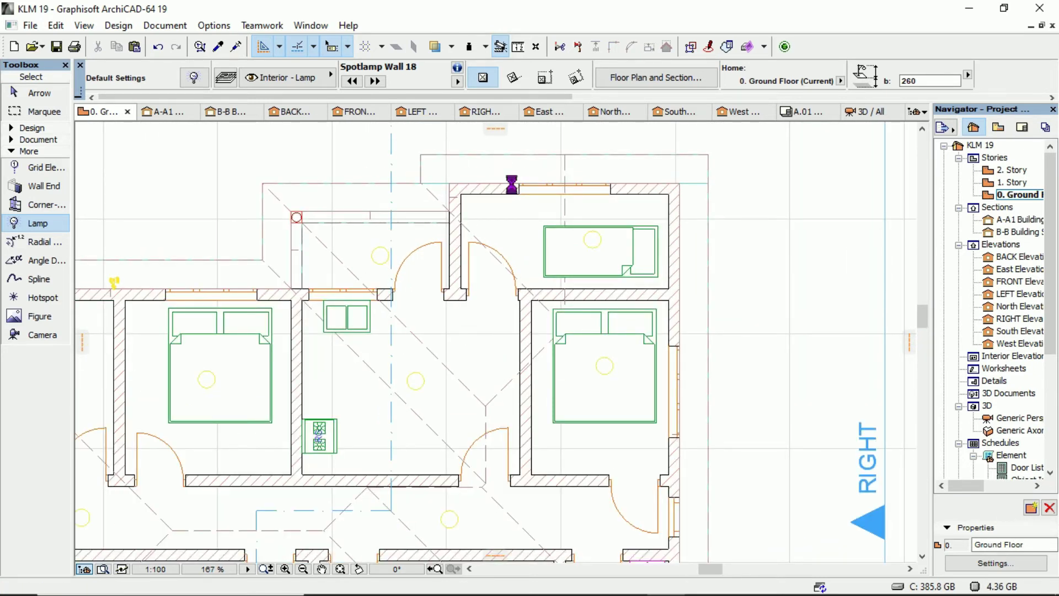
scroll(394, 172, down, 3)
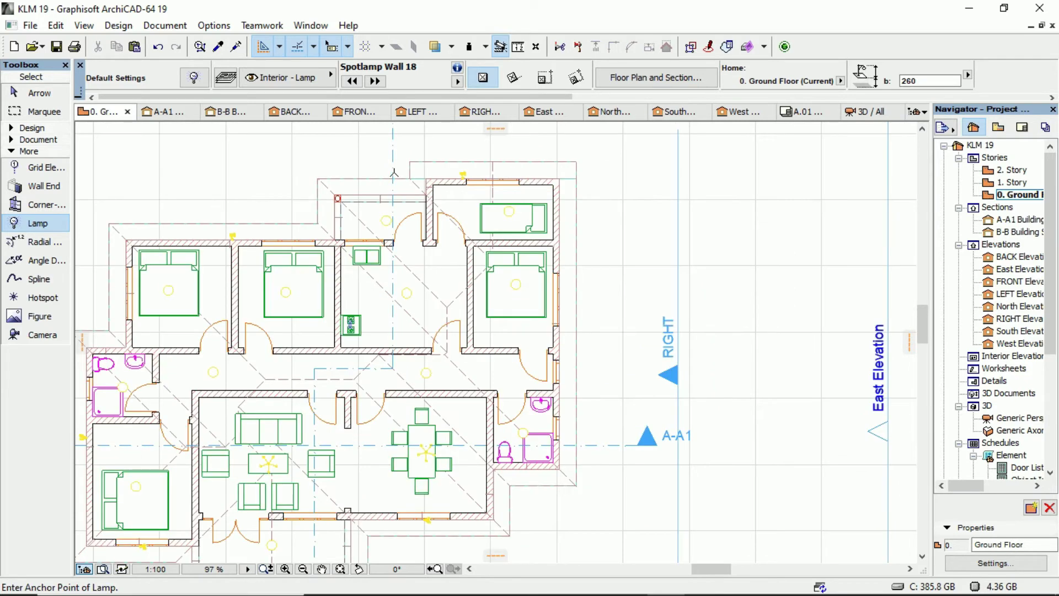
Step: Rotate the default wall spotlamp to 0° for the wall facing the RIGHT elevation
scroll(557, 319, up, 2)
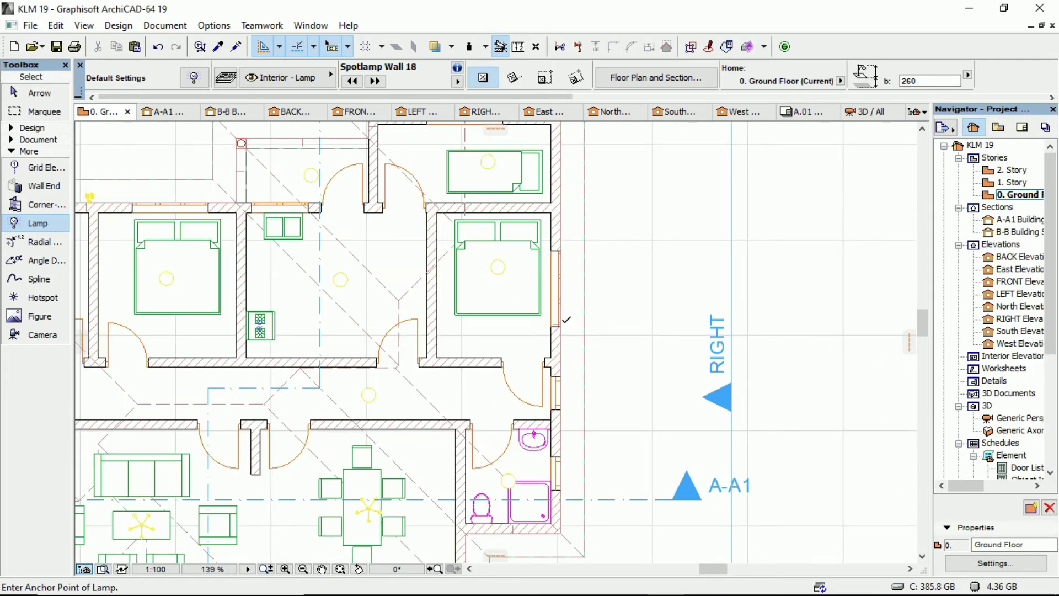
click(194, 77)
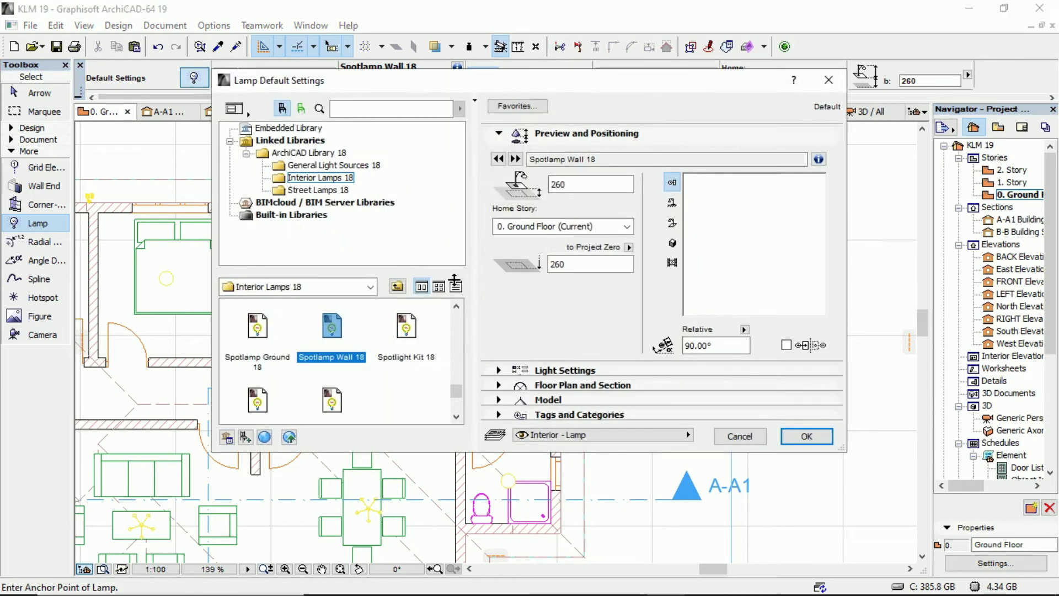
click(715, 263)
click(711, 249)
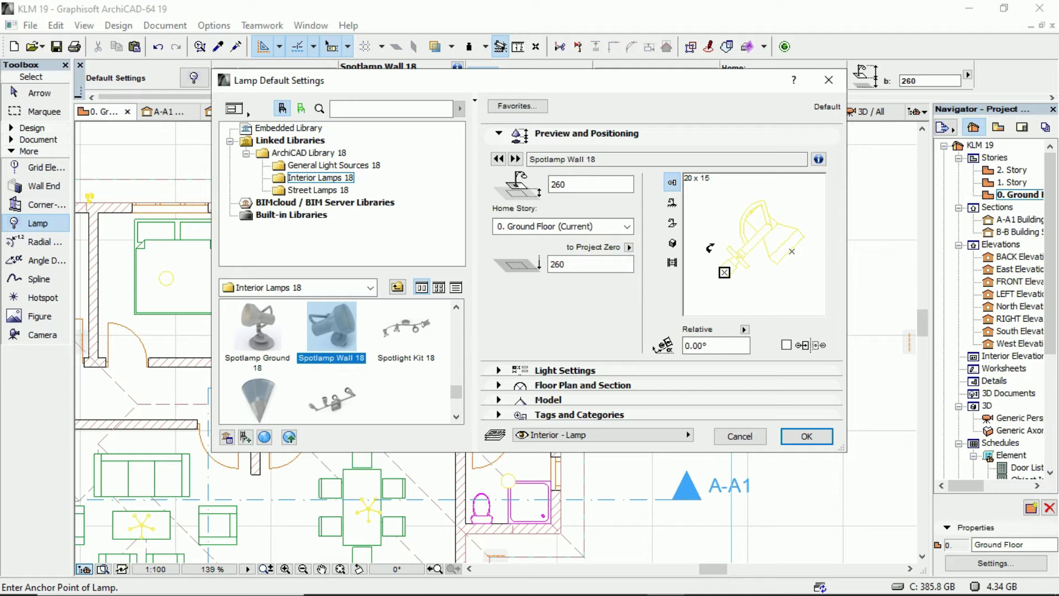
key(Return)
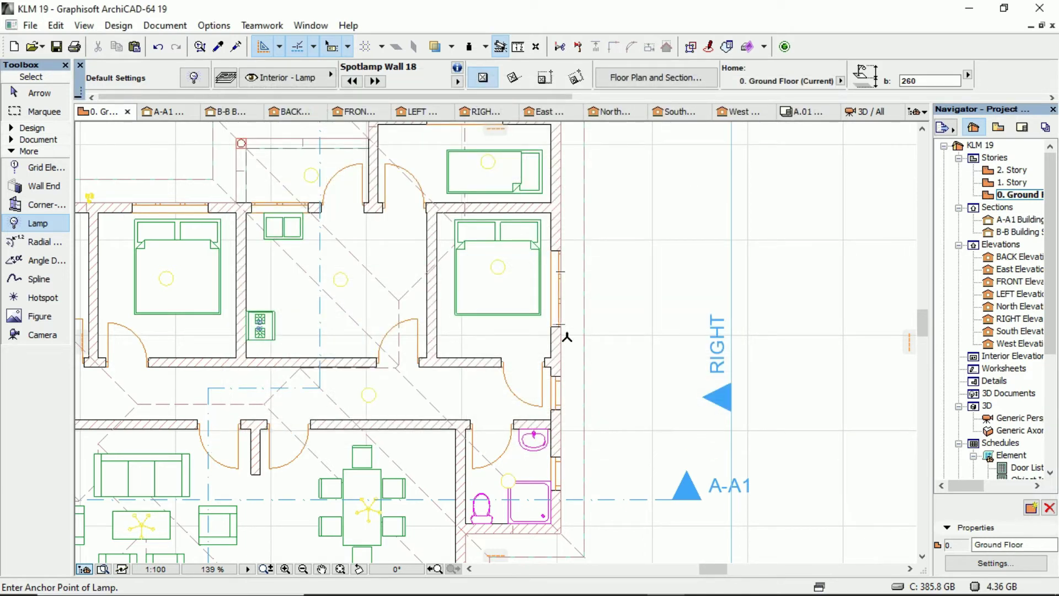
Step: Place a wall spotlamp on the outer wall facing the RIGHT elevation, just beside the double-bed bedroom's window
scroll(597, 352, down, 3)
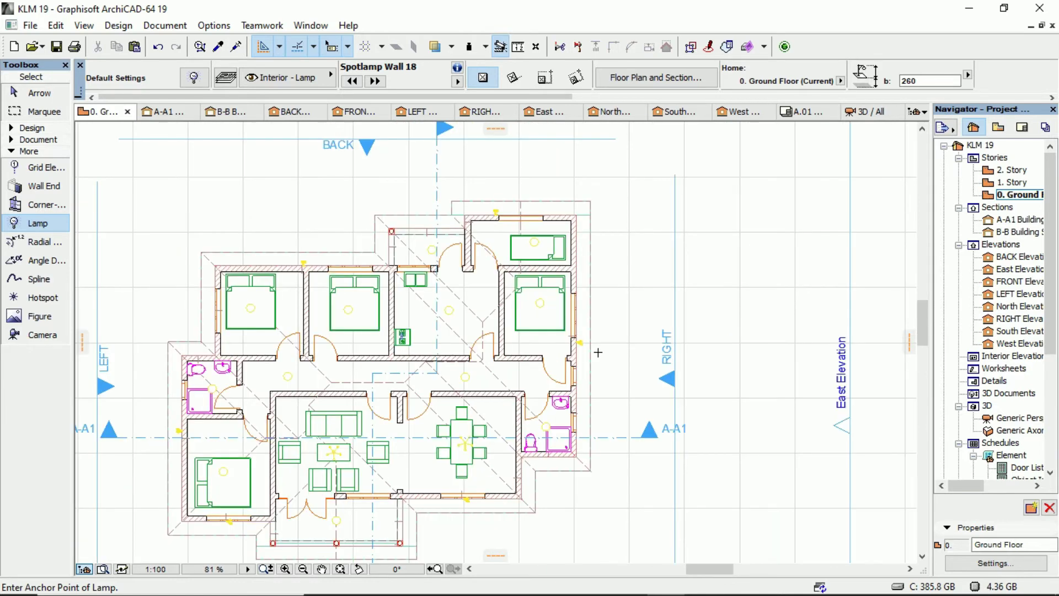
scroll(597, 352, down, 2)
scroll(510, 413, up, 2)
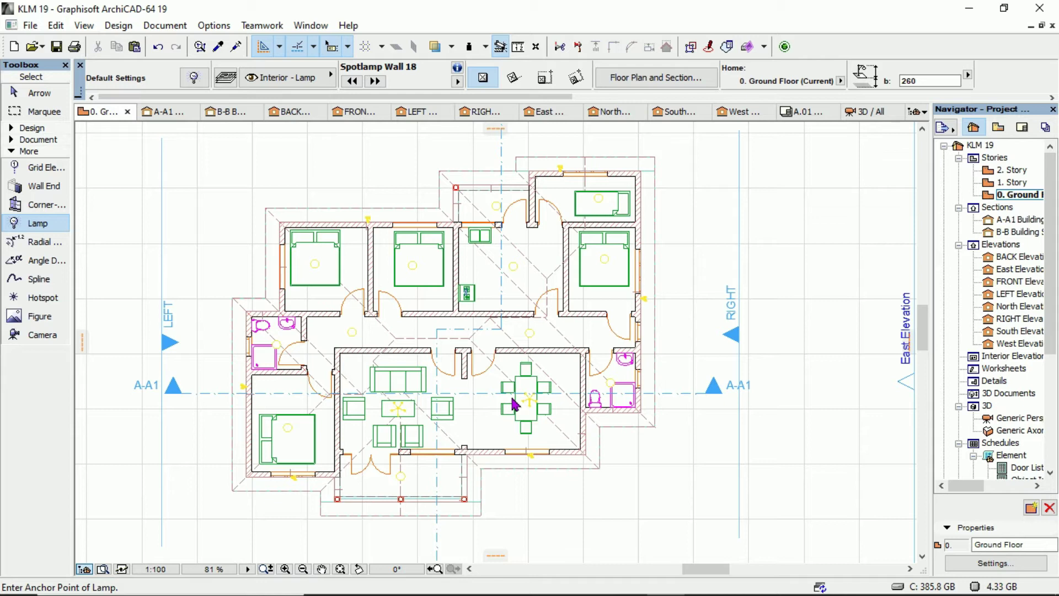
Step: Examine the exterior wall spotlamps above the windows in the 3D perspective of the whole house, then return to the ground floor plan
key(F3)
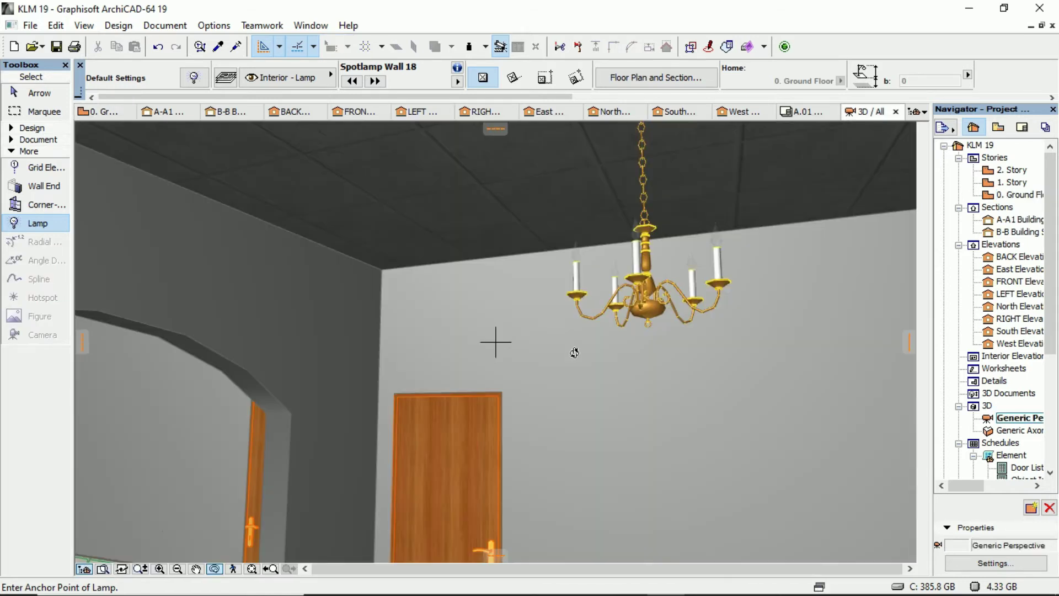
scroll(502, 325, up, 5)
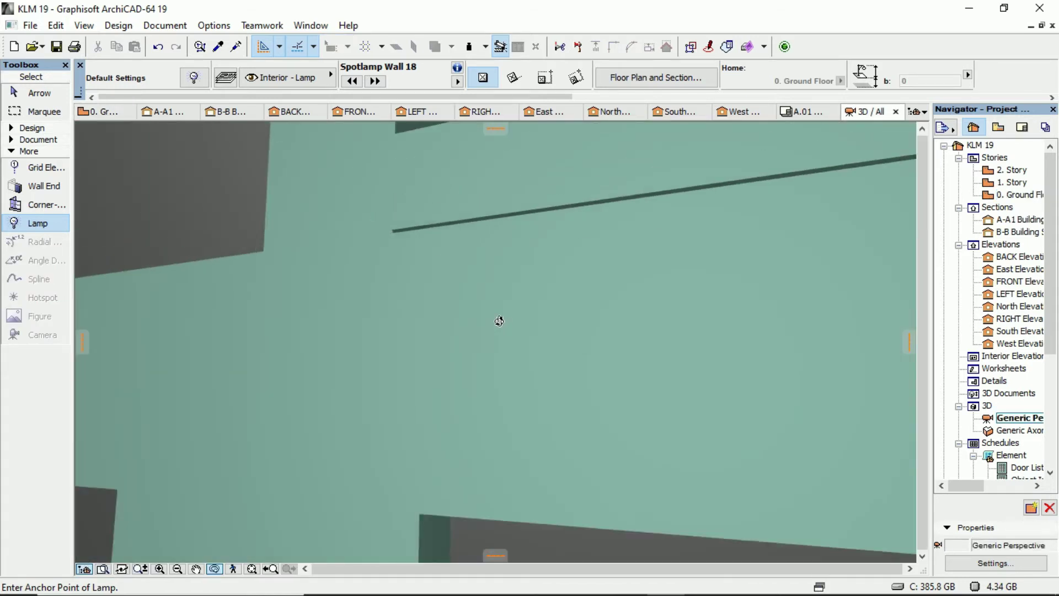
click(269, 568)
click(252, 568)
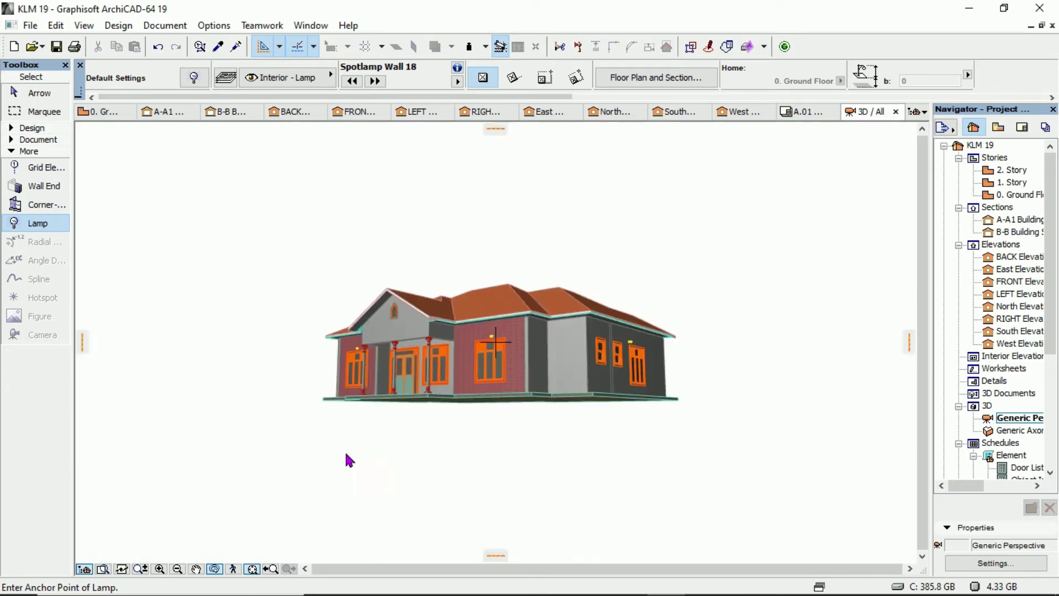
scroll(488, 339, up, 6)
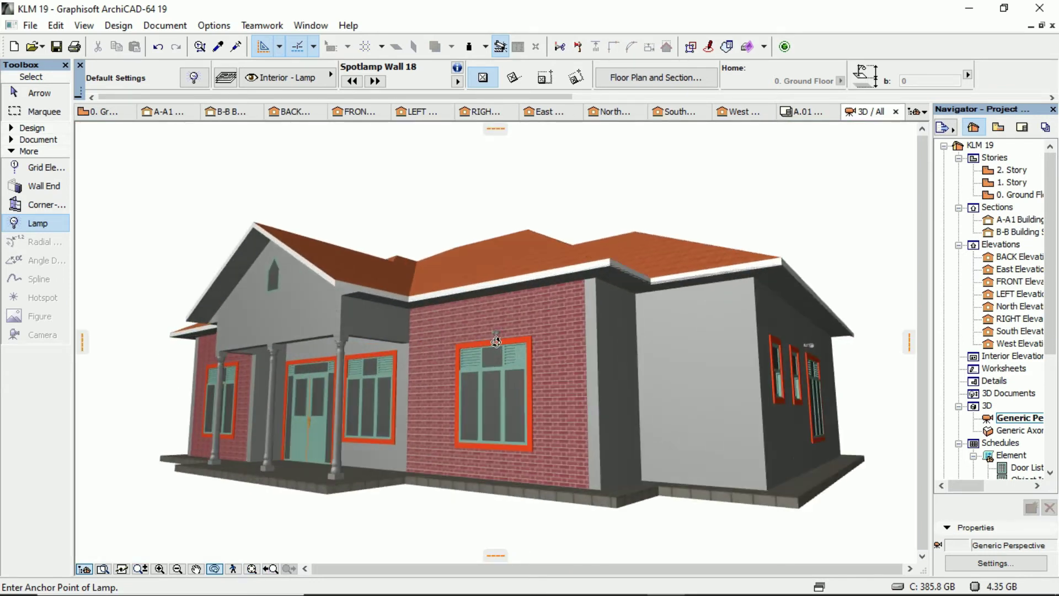
scroll(495, 342, up, 4)
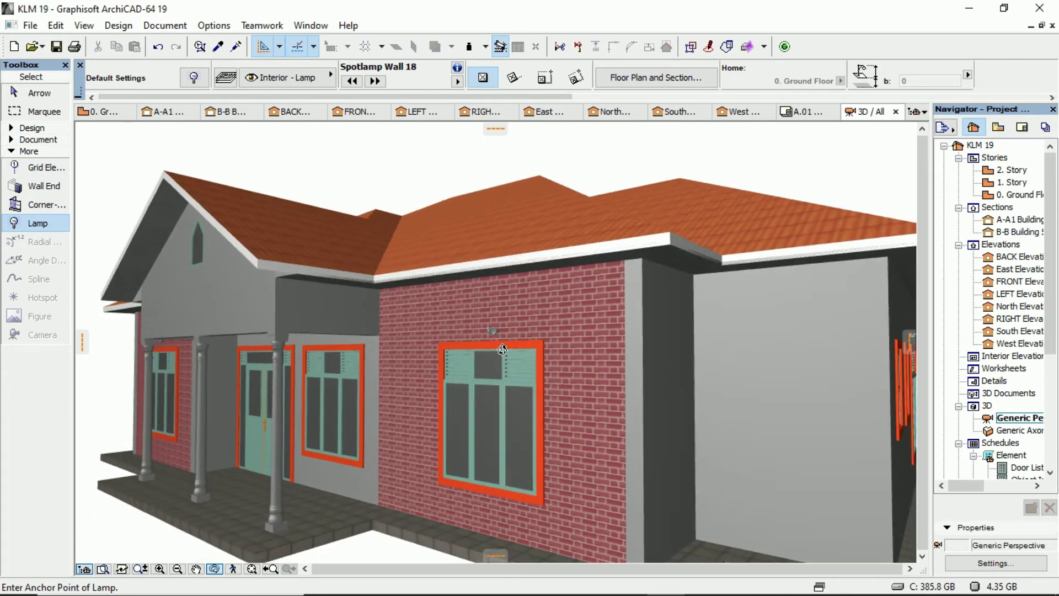
scroll(502, 349, up, 6)
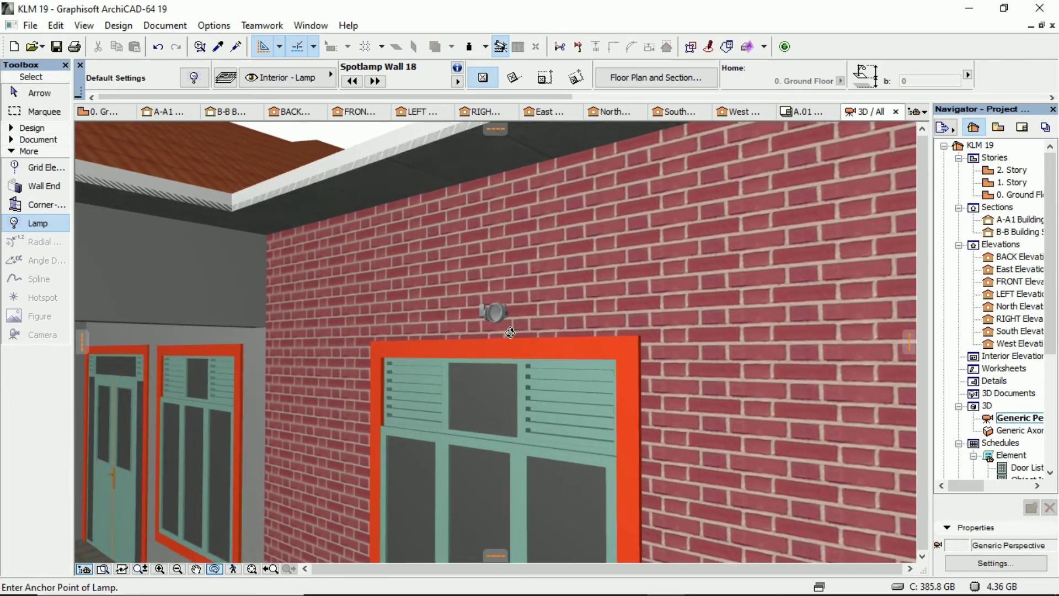
scroll(508, 317, down, 10)
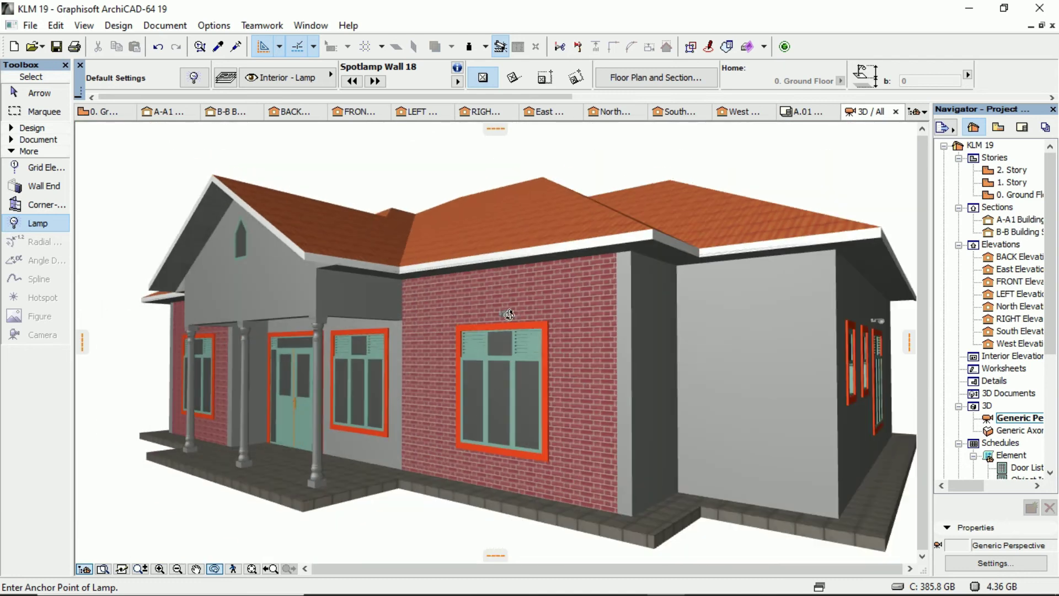
scroll(509, 314, down, 3)
scroll(232, 280, up, 4)
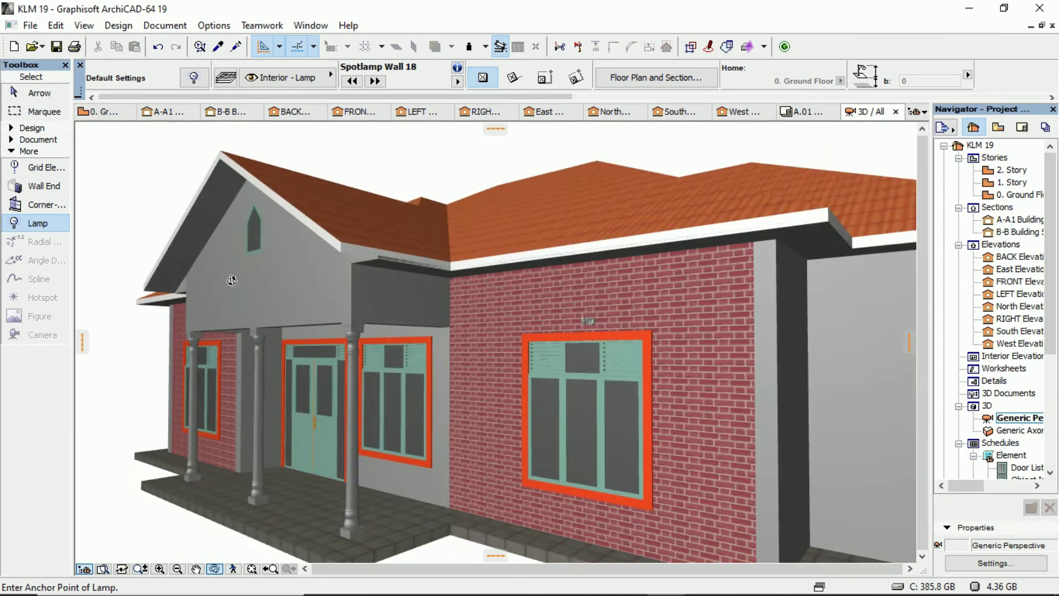
scroll(232, 280, up, 2)
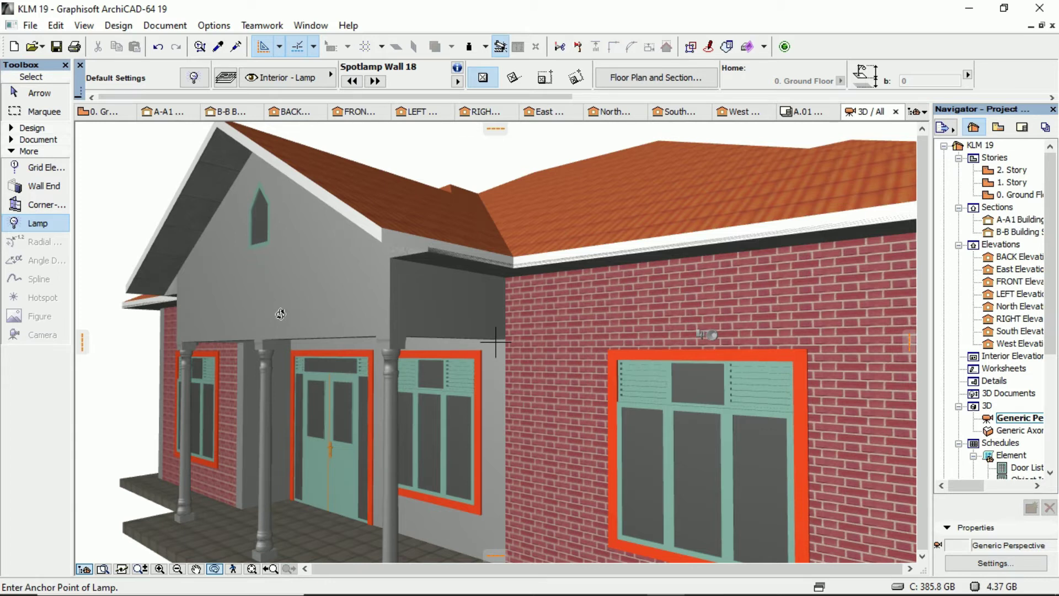
key(F2)
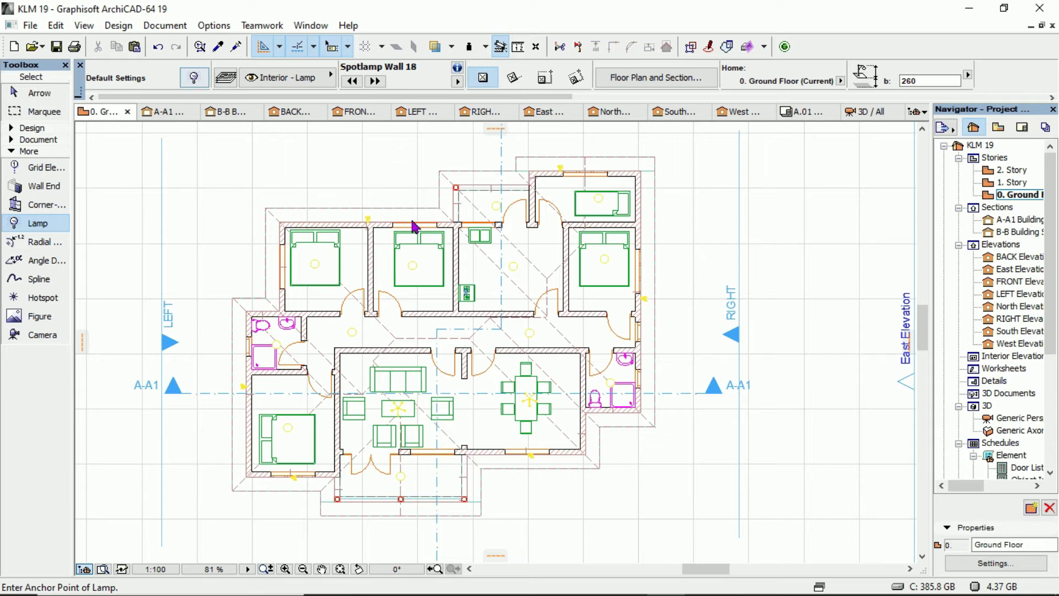
Step: Set the default wall spotlamp's height to Project Zero to 280
key(ctrl+t)
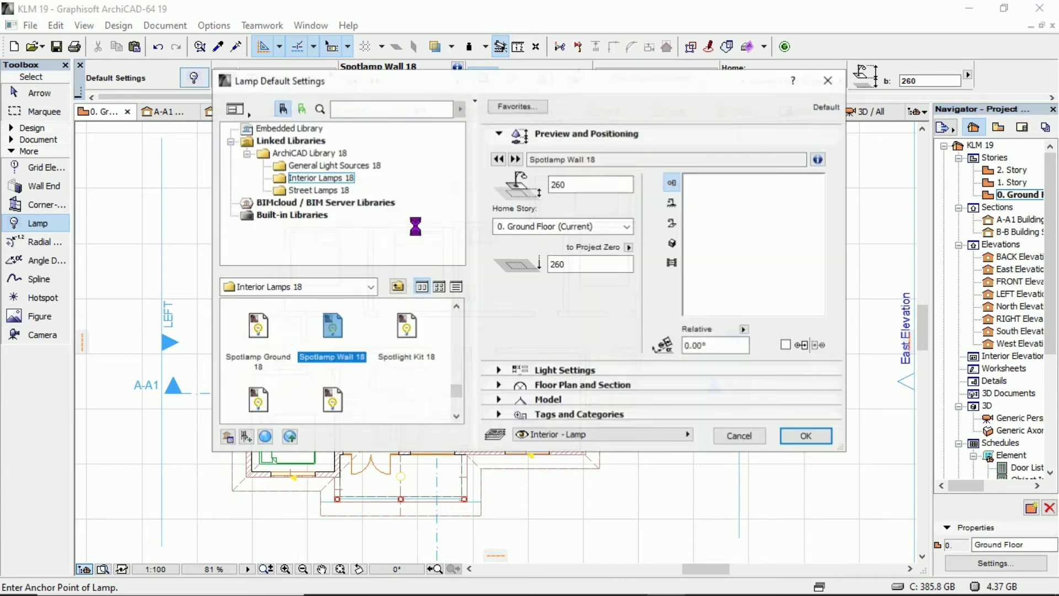
click(571, 264)
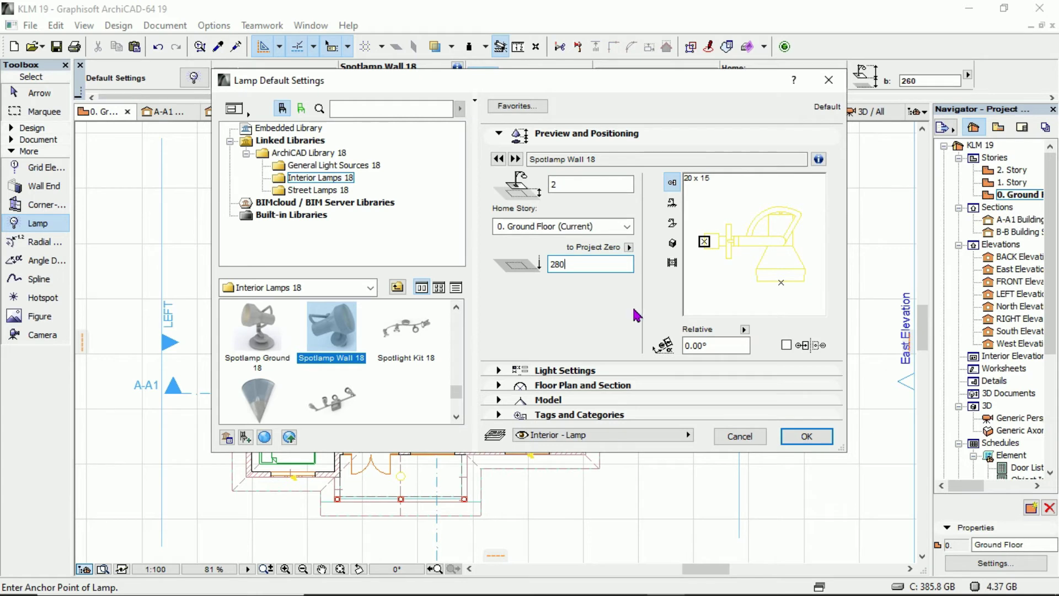
click(806, 436)
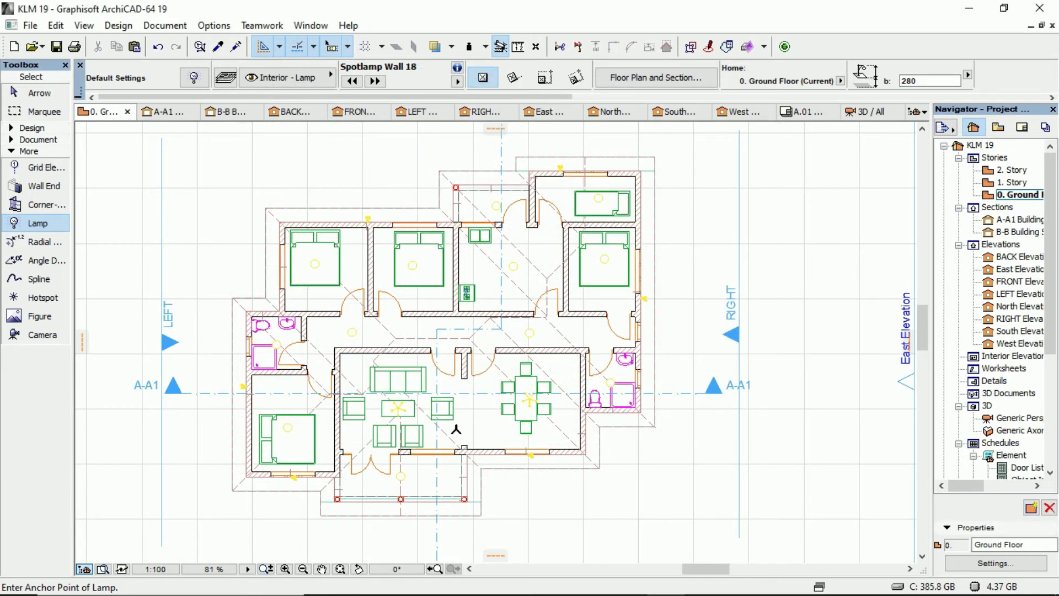
Step: Rotate the default wall spotlamp to 270° and place one on the outer front side of the porch's middle column
scroll(437, 444, down, 2)
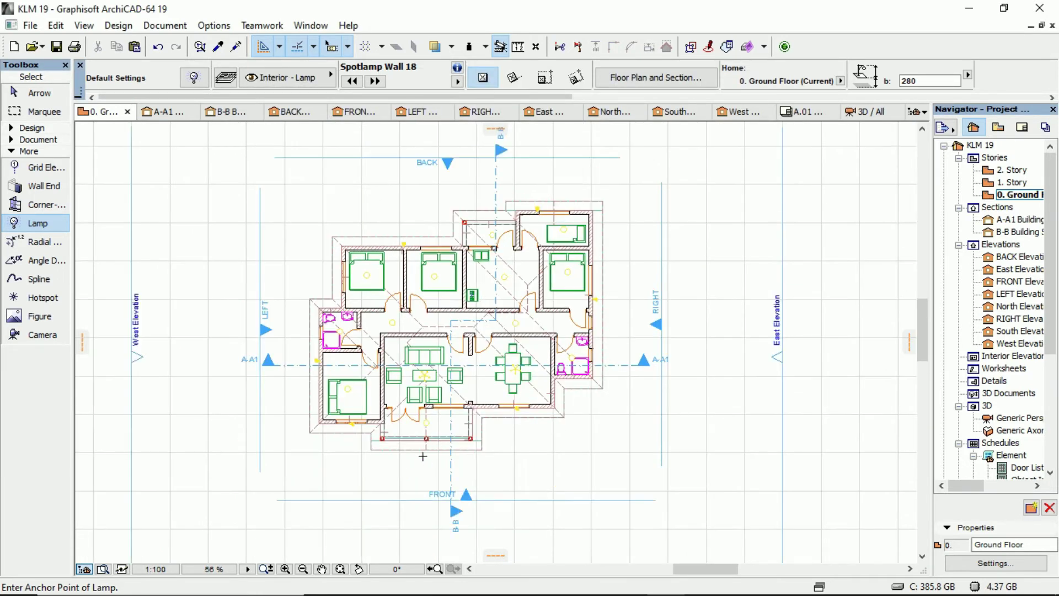
scroll(427, 439, up, 7)
scroll(426, 440, up, 3)
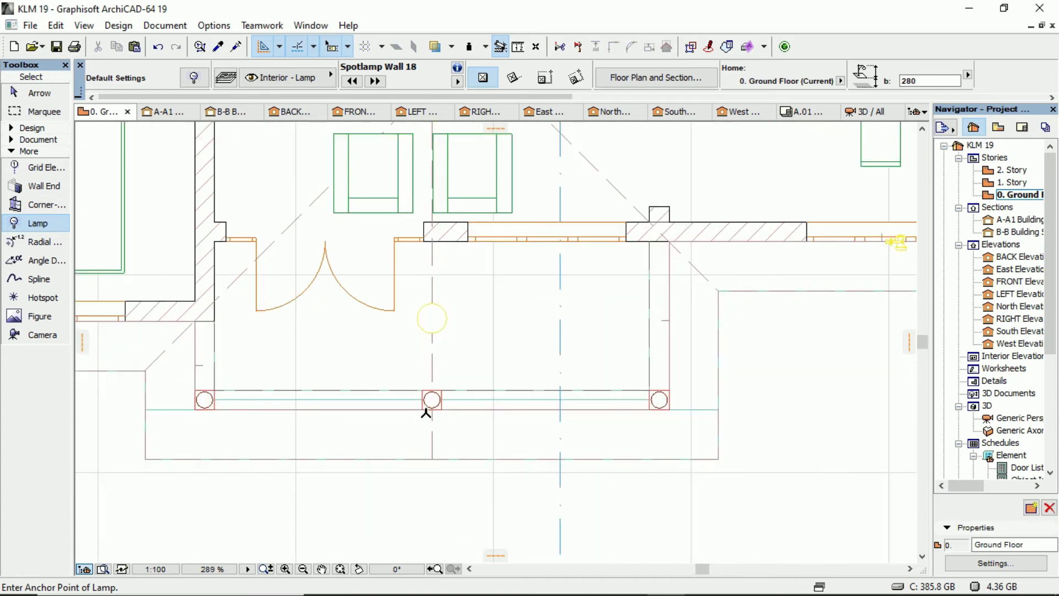
scroll(425, 410, down, 7)
scroll(416, 407, down, 2)
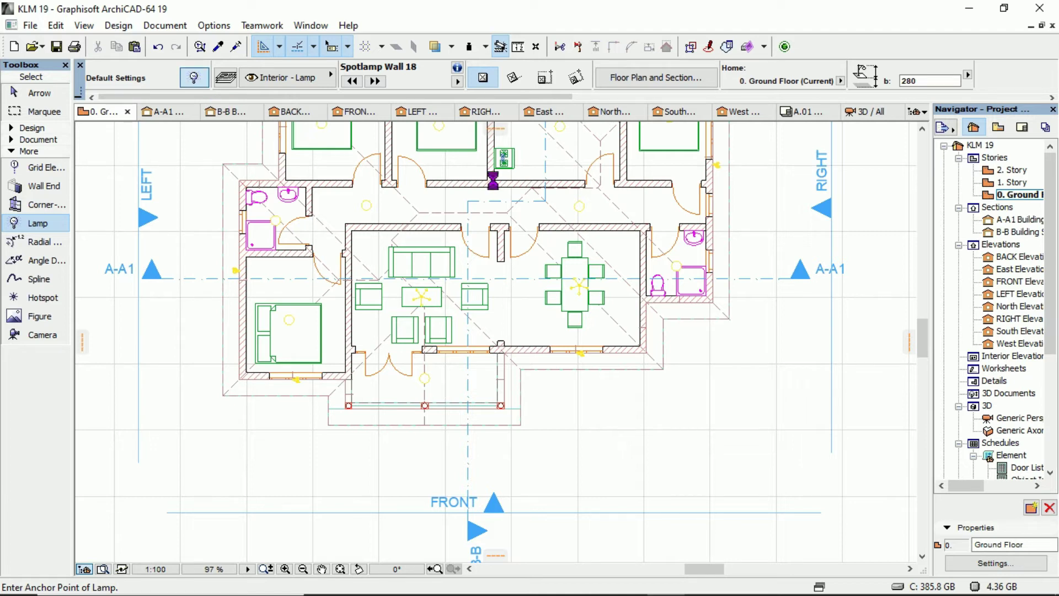
key(ctrl+t)
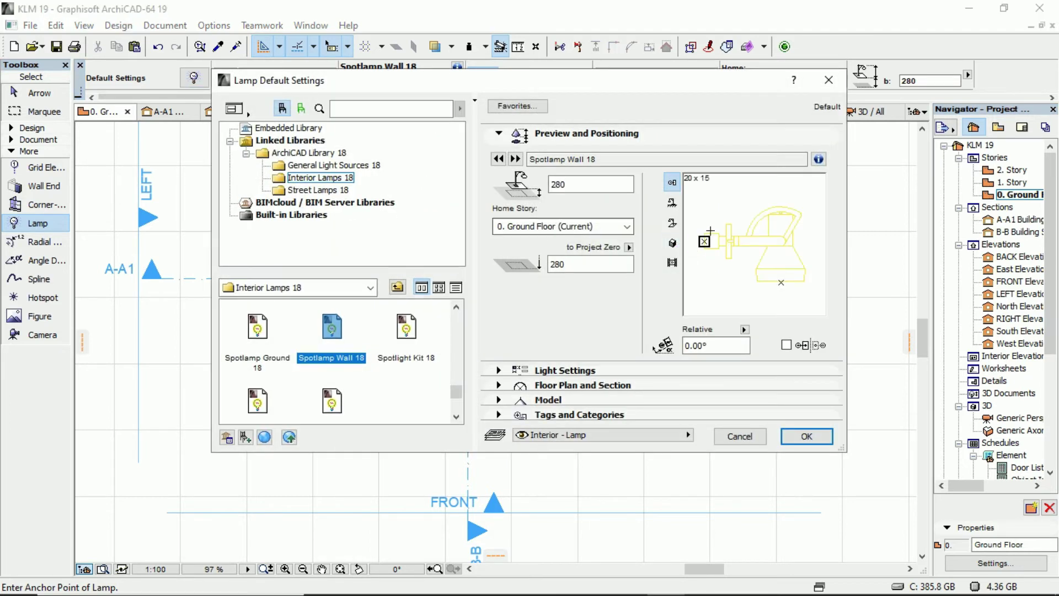
click(704, 215)
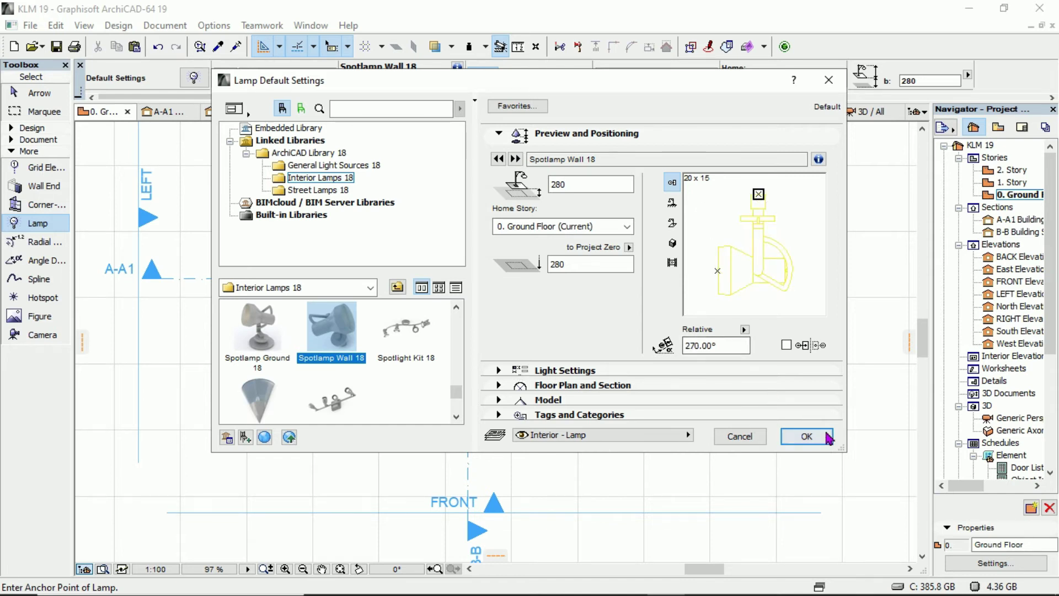
click(806, 436)
scroll(422, 413, up, 5)
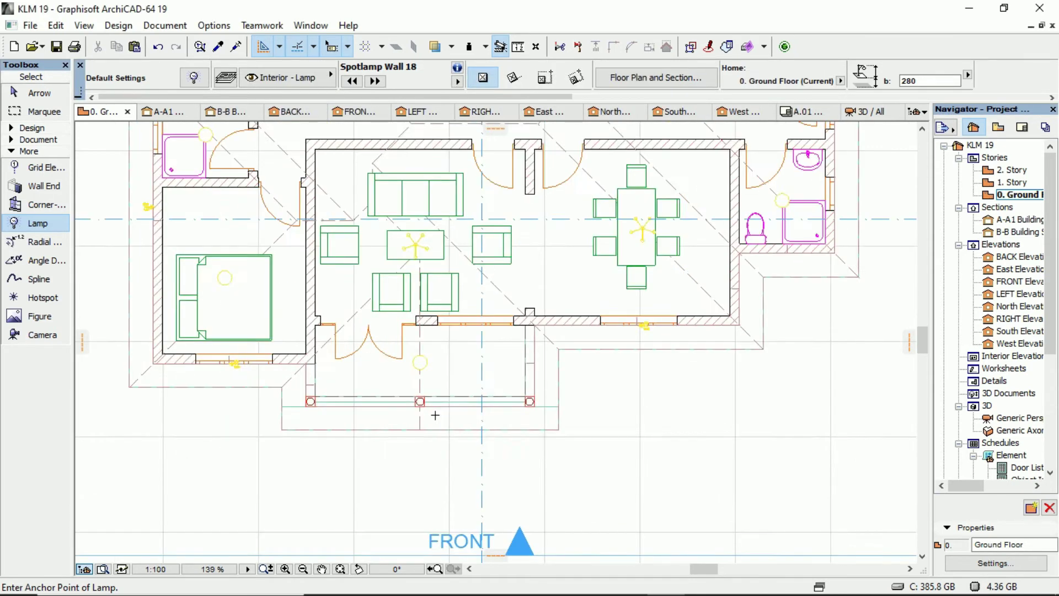
click(422, 395)
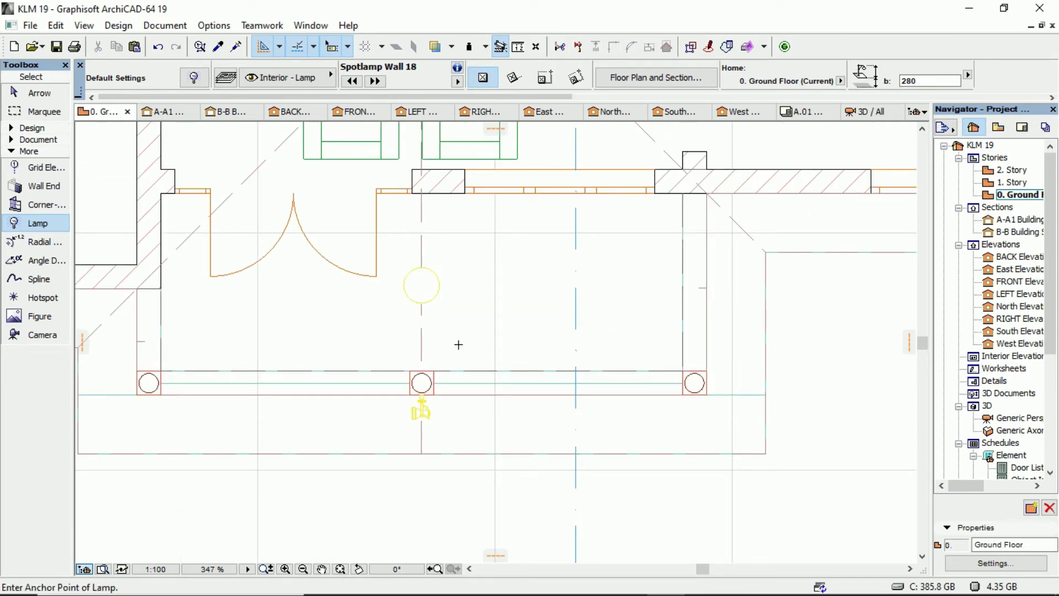
Step: In the 3D perspective, rotate the spotlamp above the porch's middle column to 0°
key(F3)
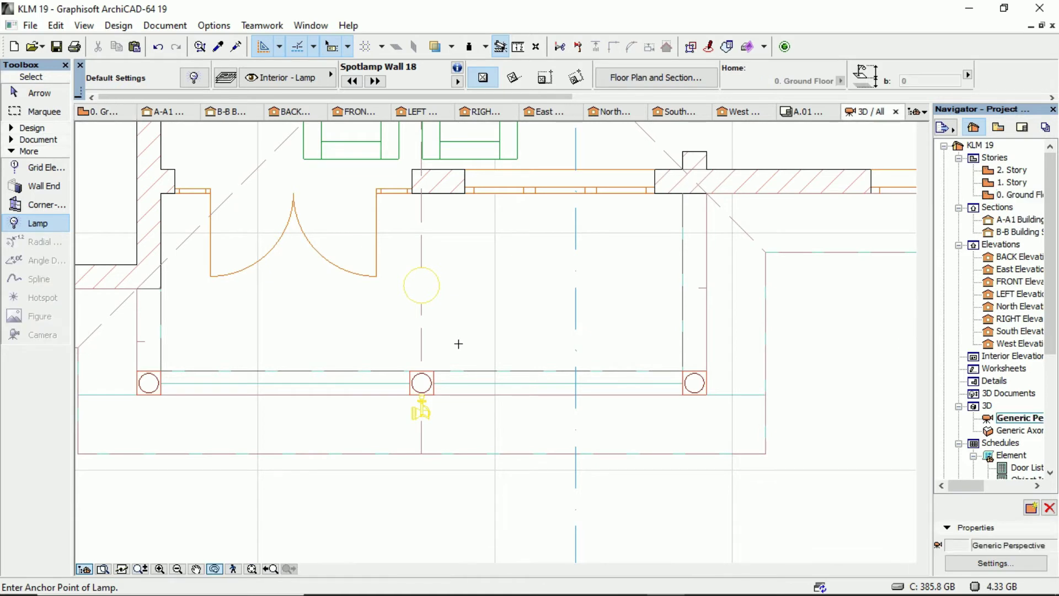
scroll(325, 321, up, 5)
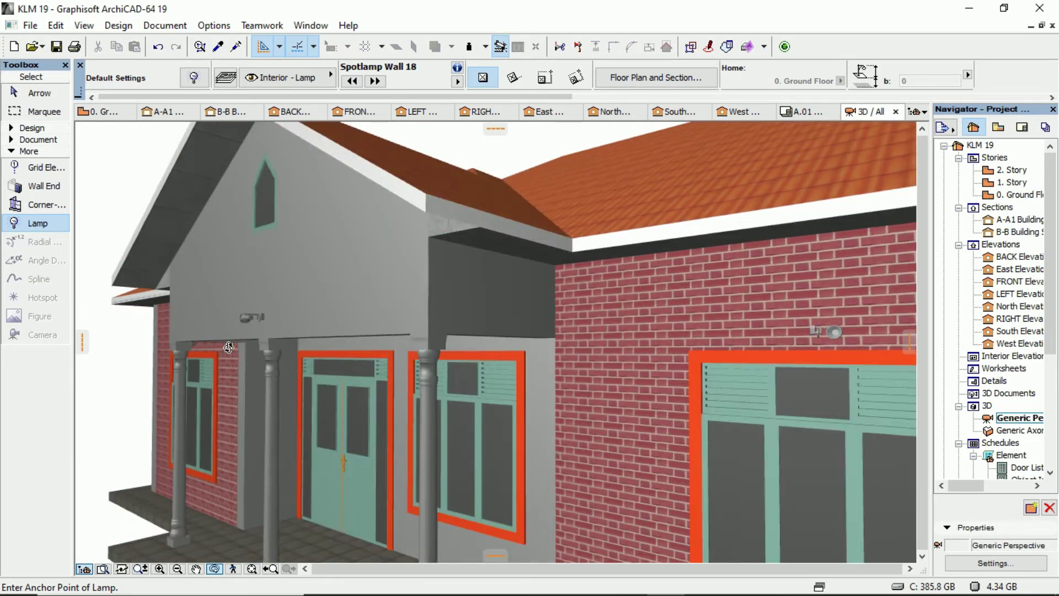
shift+middle_drag(411, 312, 610, 326)
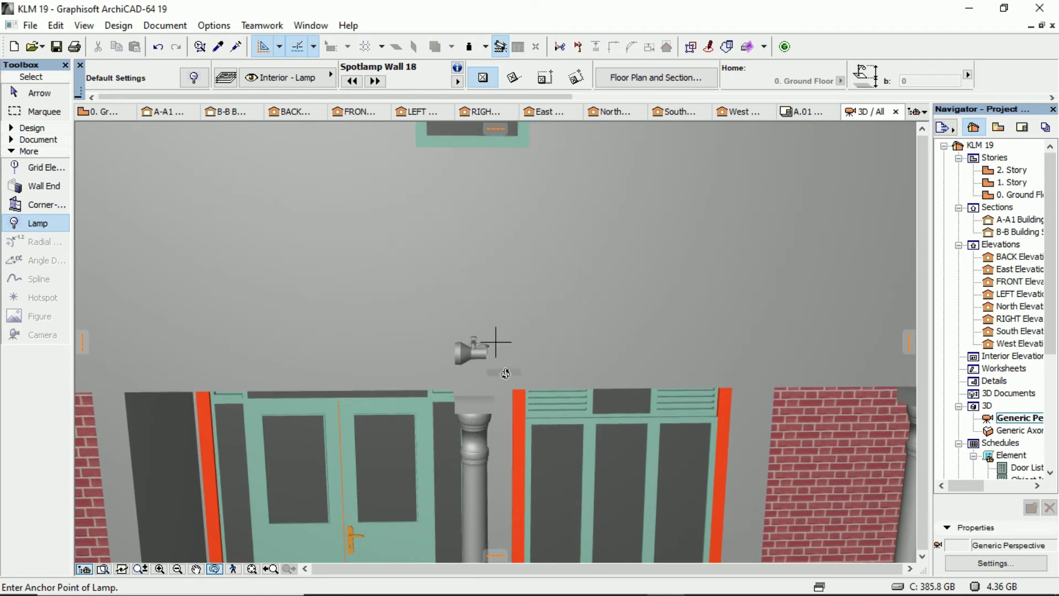
click(488, 366)
click(511, 371)
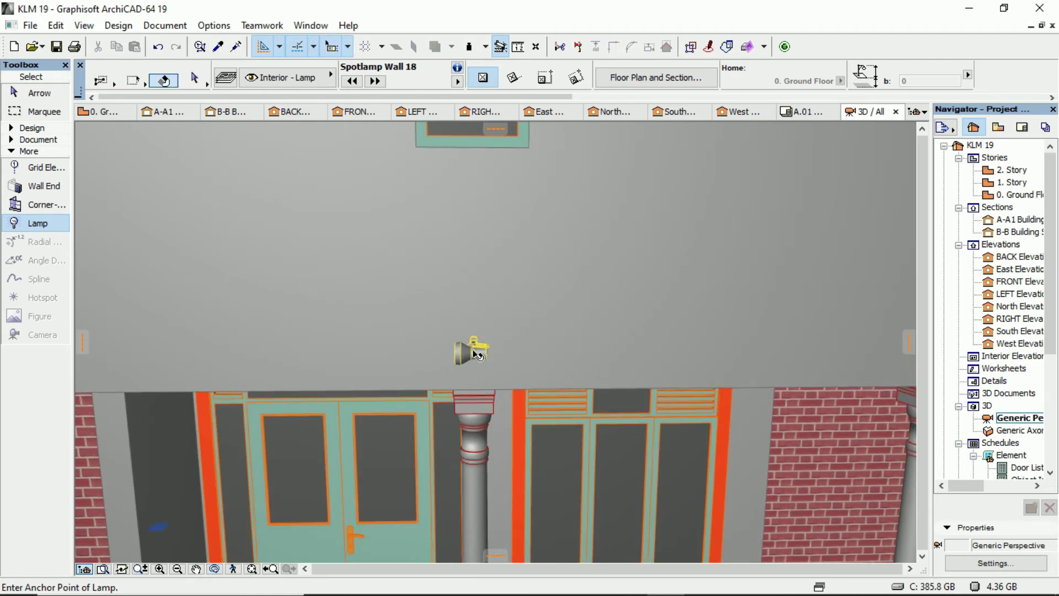
click(543, 331)
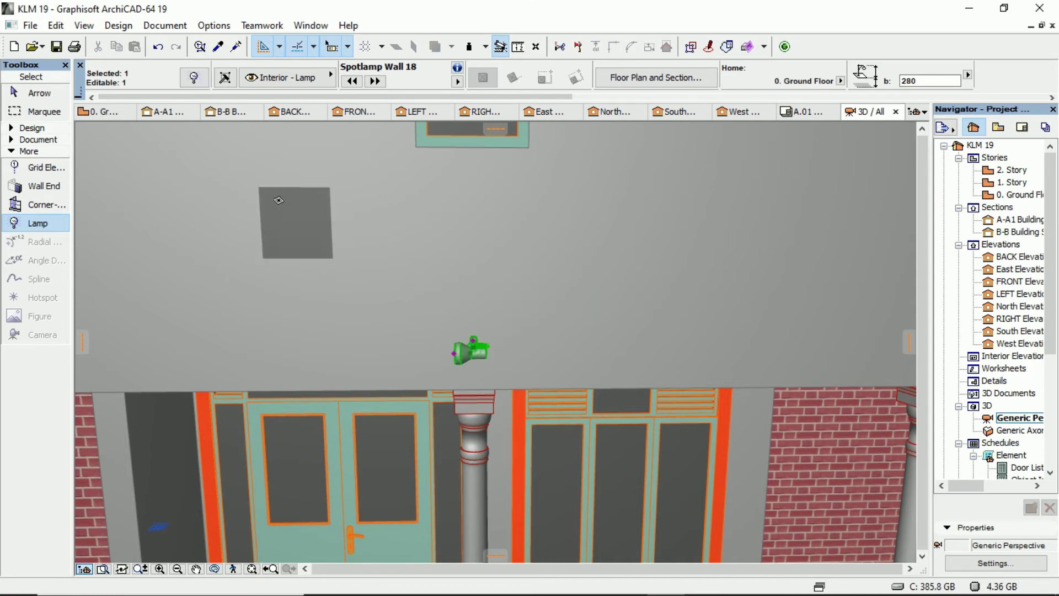
click(197, 80)
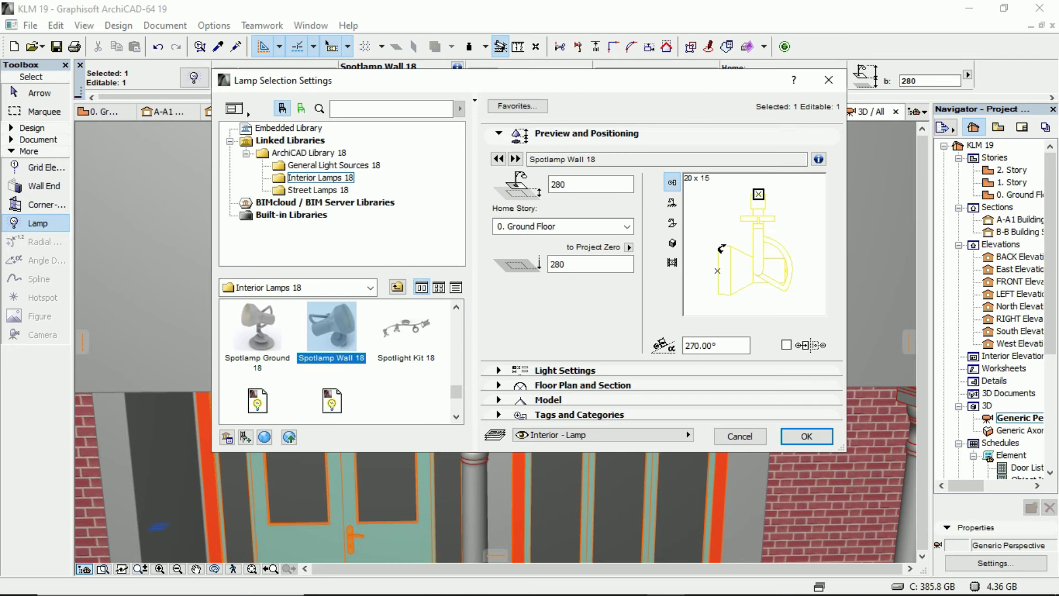
click(716, 226)
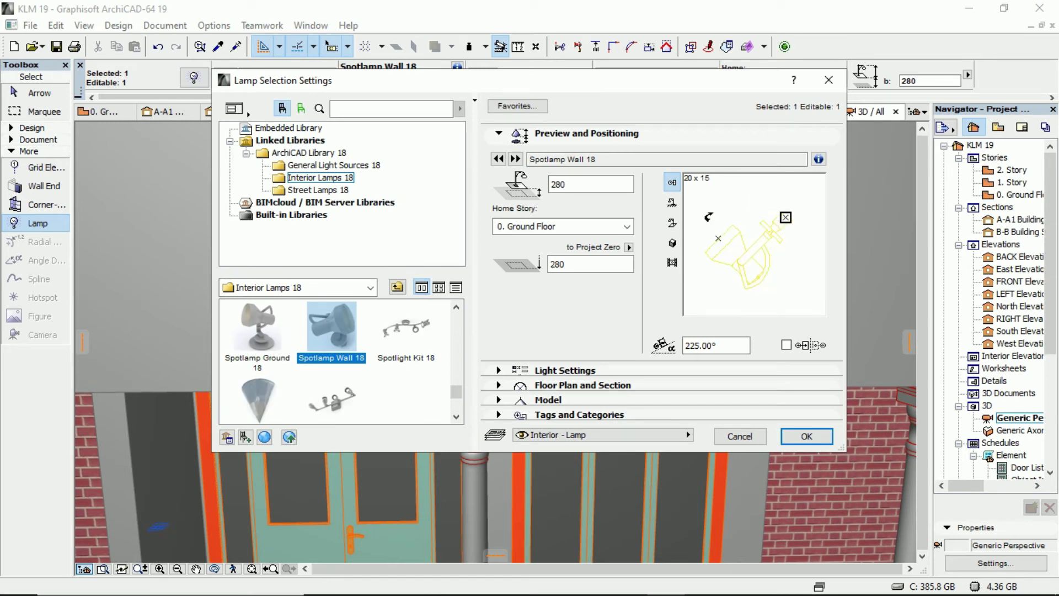
click(805, 227)
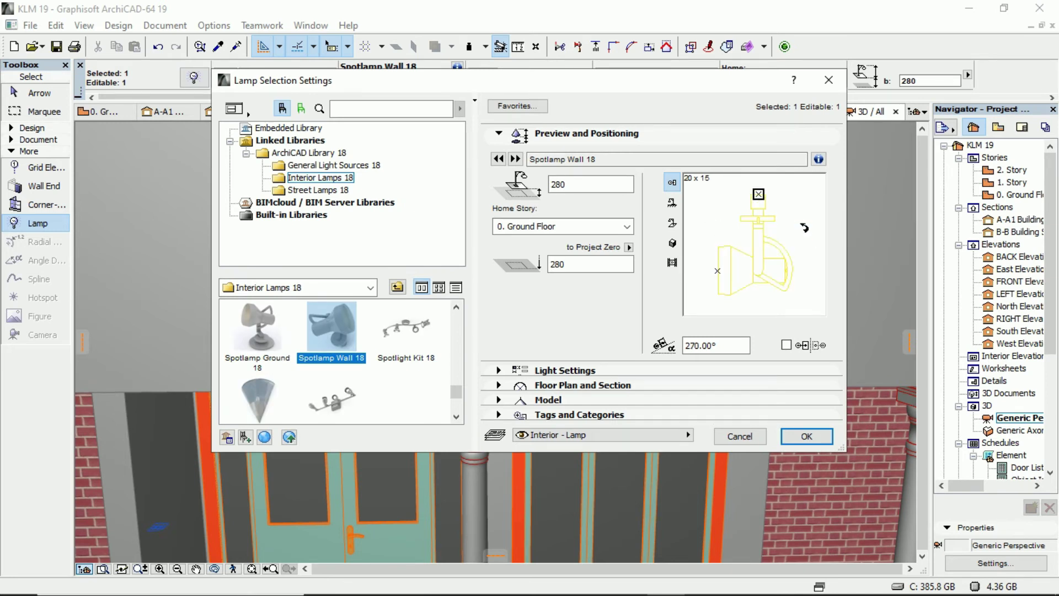
click(803, 227)
click(803, 226)
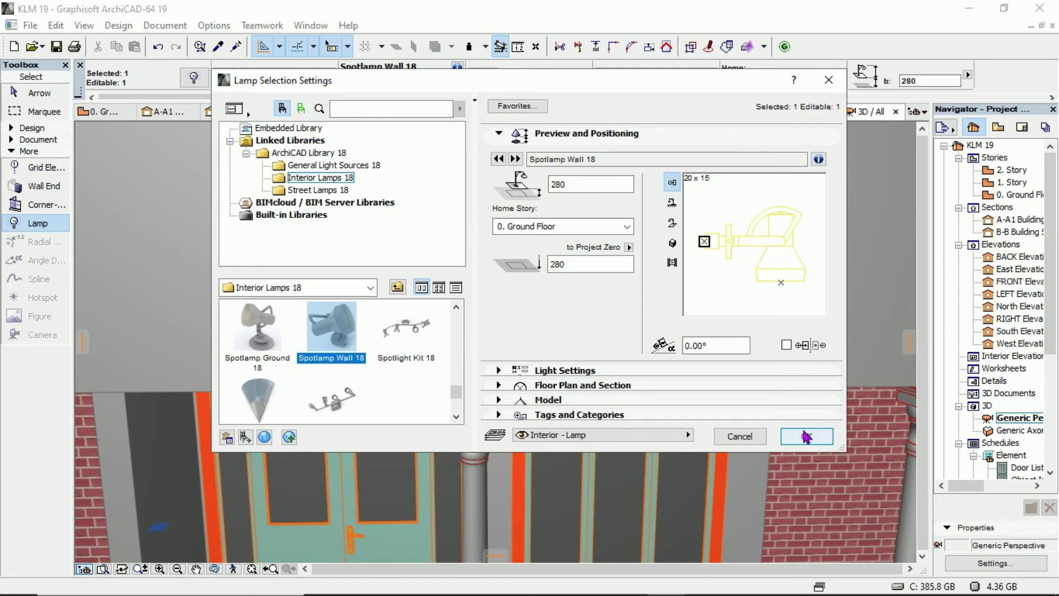
Step: Set the porch spotlamp's height to Project Zero to 320
click(584, 268)
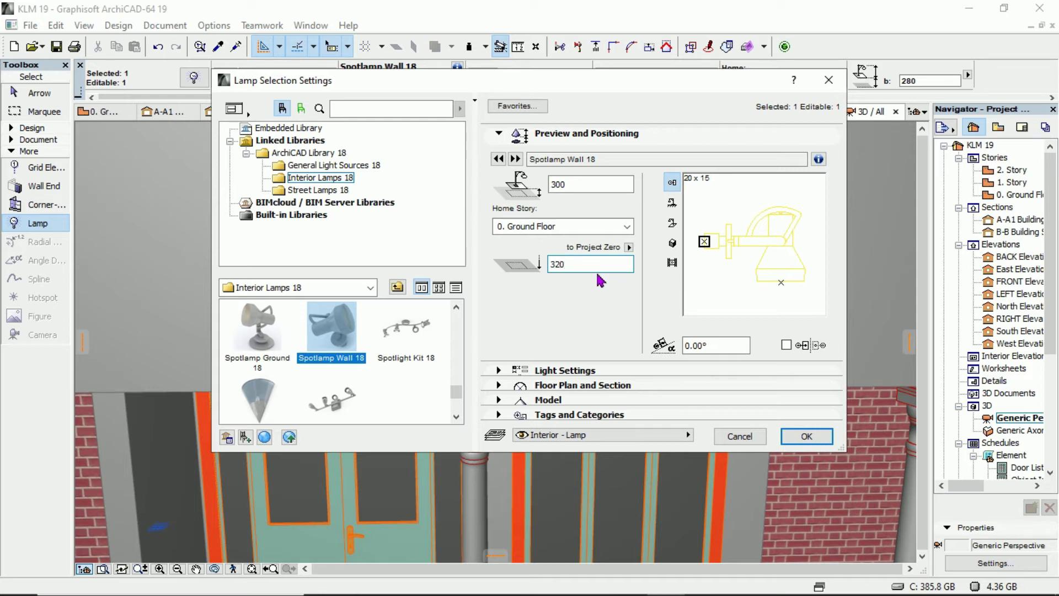
click(803, 435)
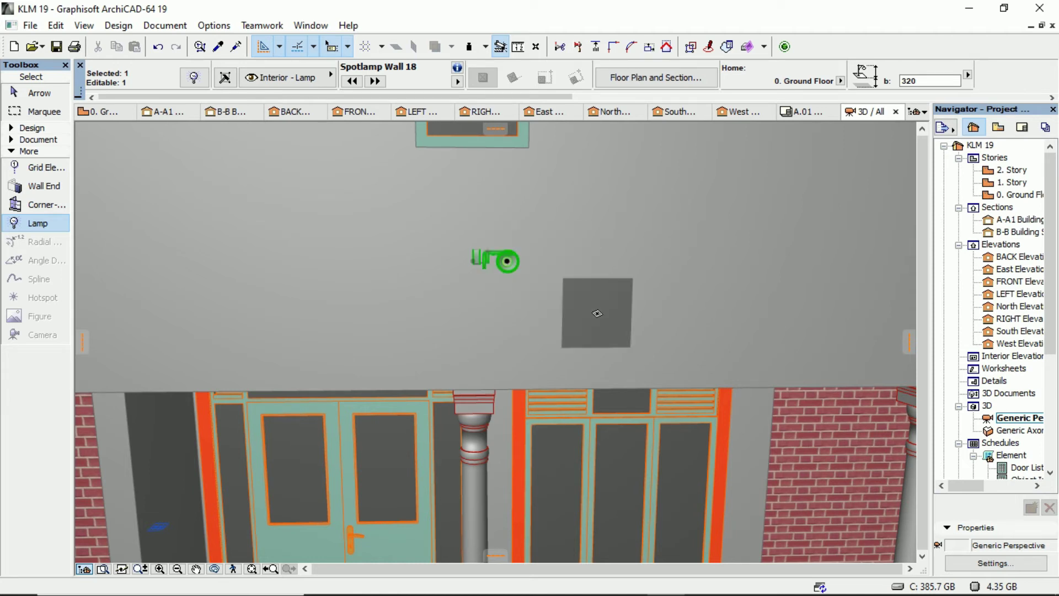
key(Escape)
scroll(541, 290, down, 2)
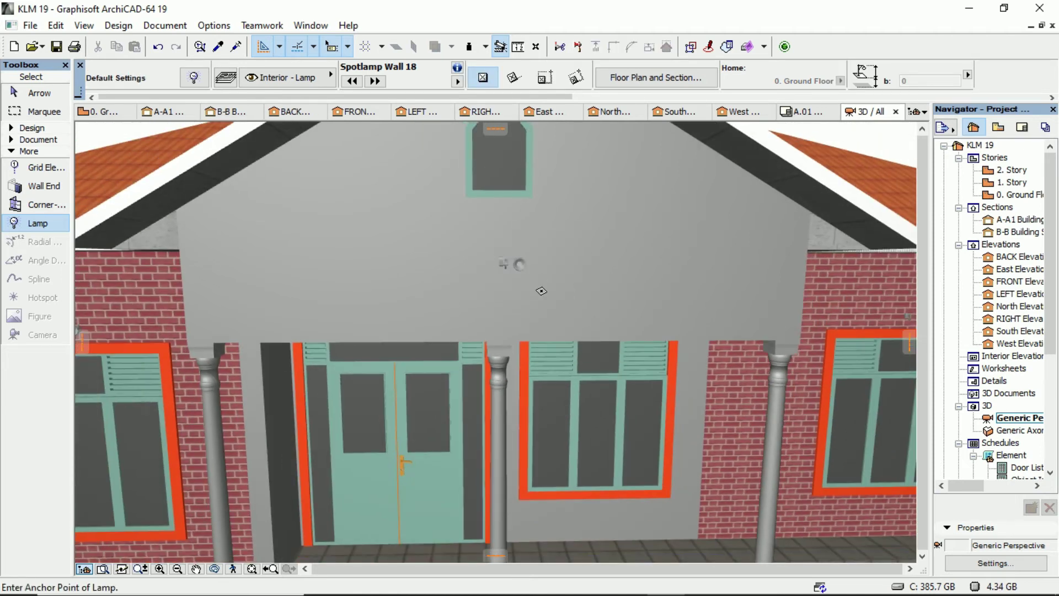
click(533, 283)
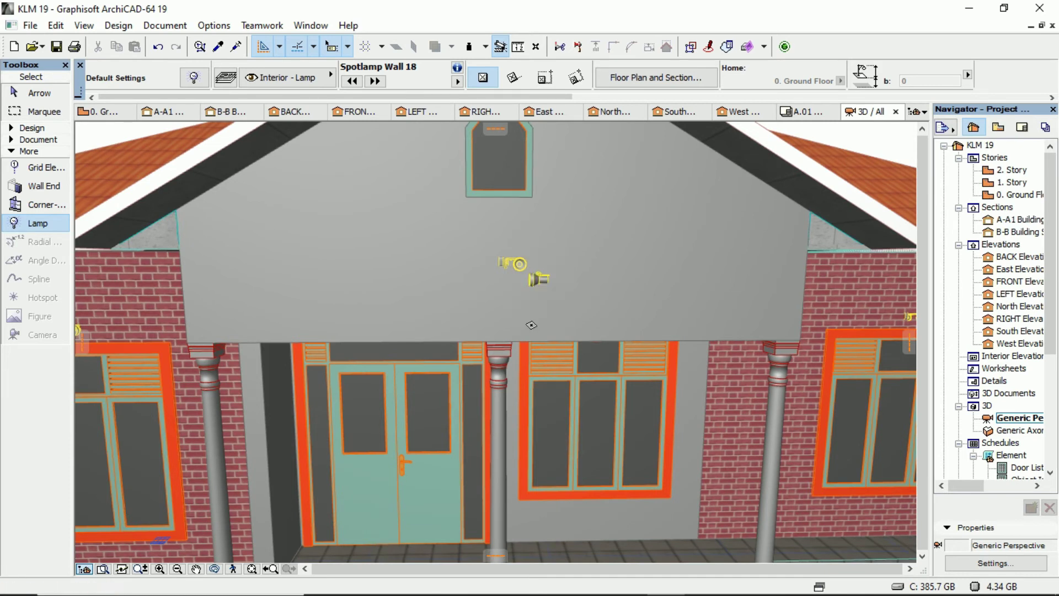
click(529, 292)
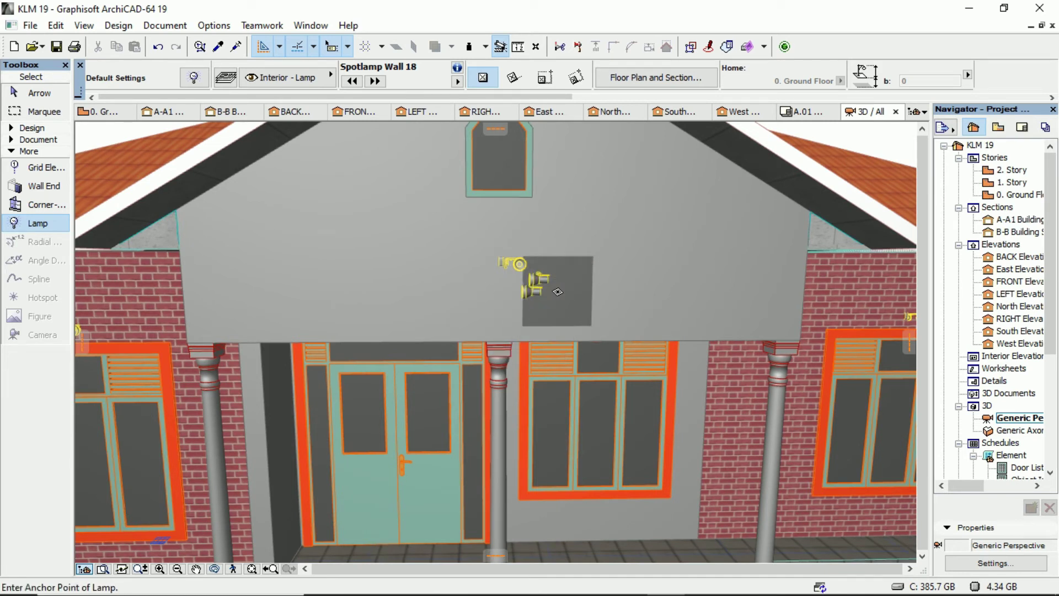
click(158, 48)
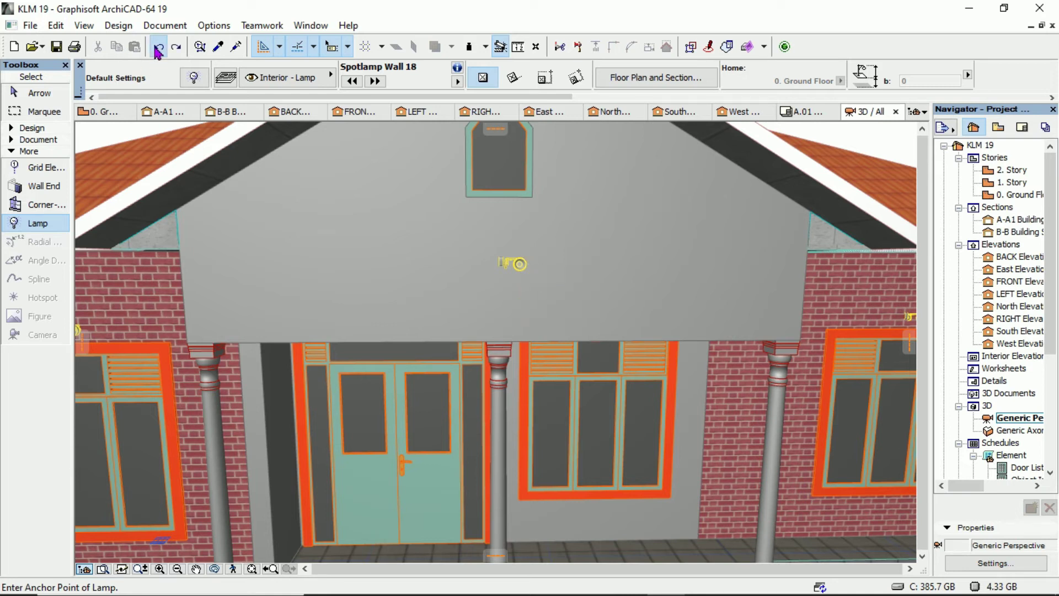
Step: Examine the spotlamps across the front facade in 3D, then return to the ground floor plan
scroll(443, 281, down, 2)
scroll(443, 281, down, 2)
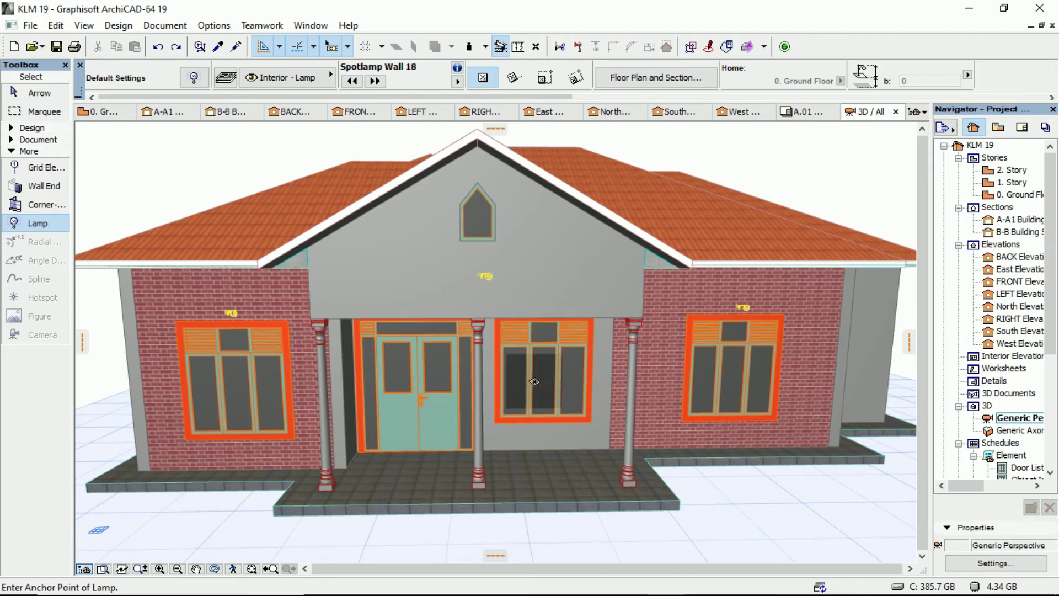
key(F2)
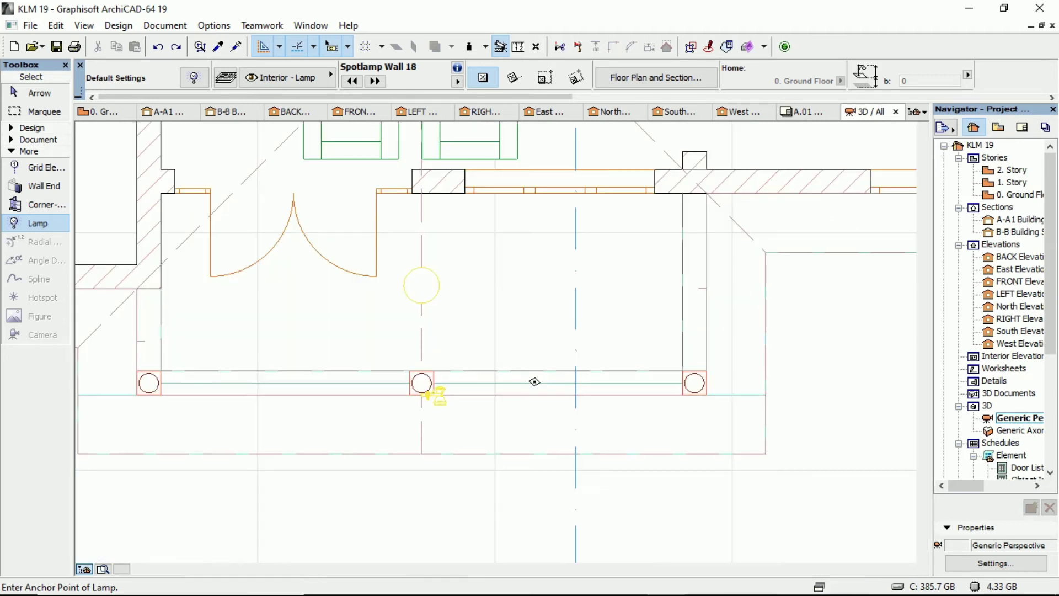
scroll(505, 342, down, 3)
scroll(504, 281, down, 5)
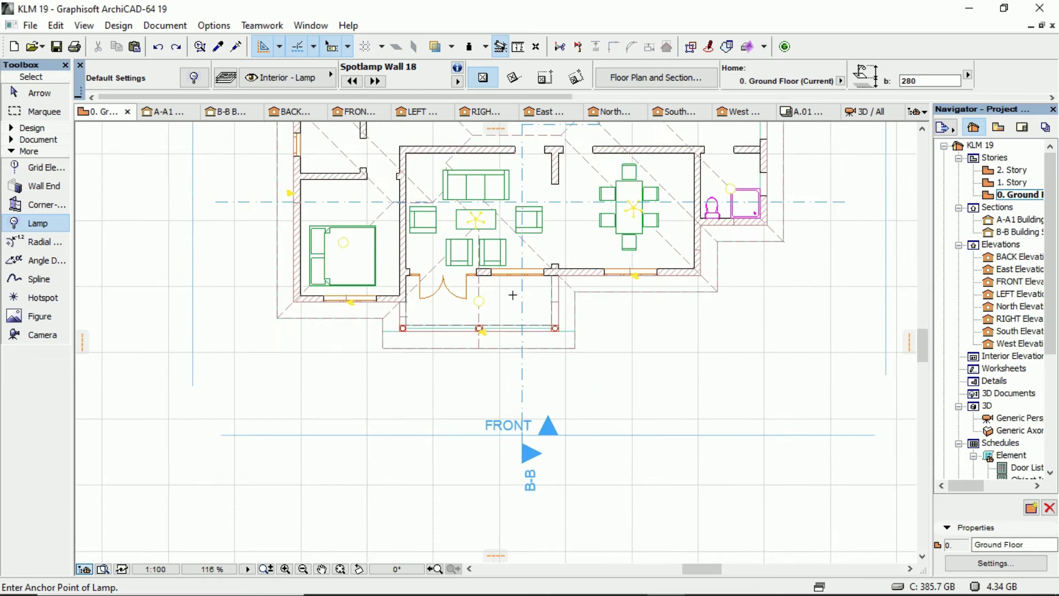
scroll(503, 160, up, 3)
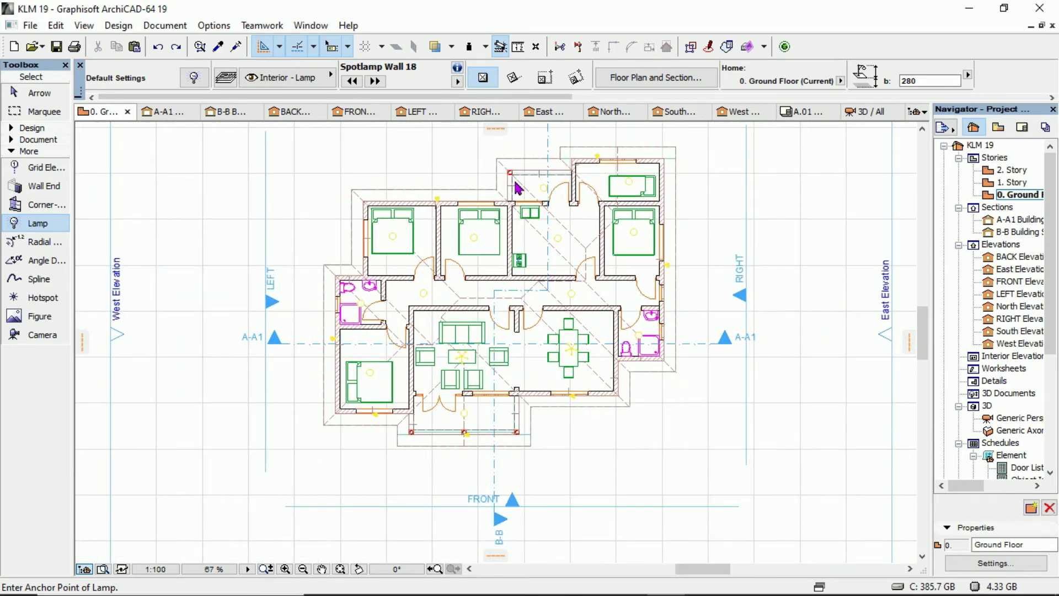
scroll(595, 294, up, 3)
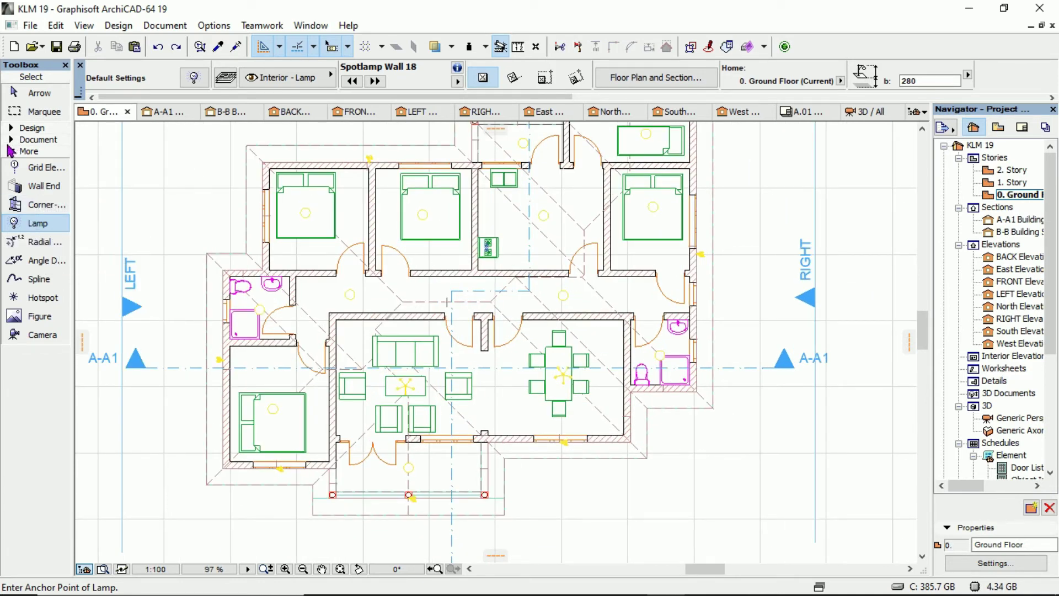
Step: Open the default settings for placing objects and search the object library for SWITCH
click(11, 140)
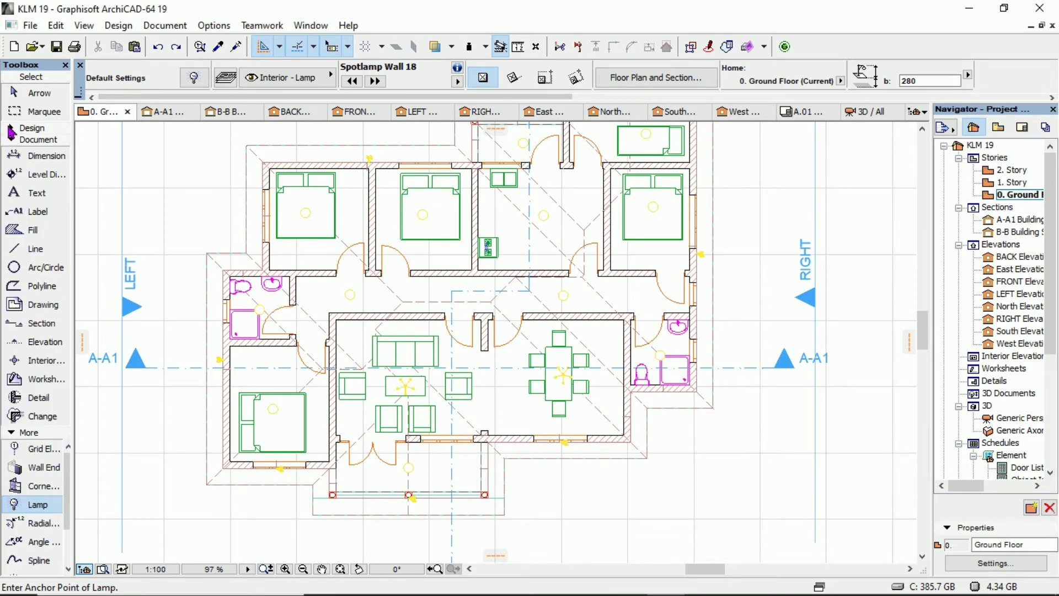
click(11, 130)
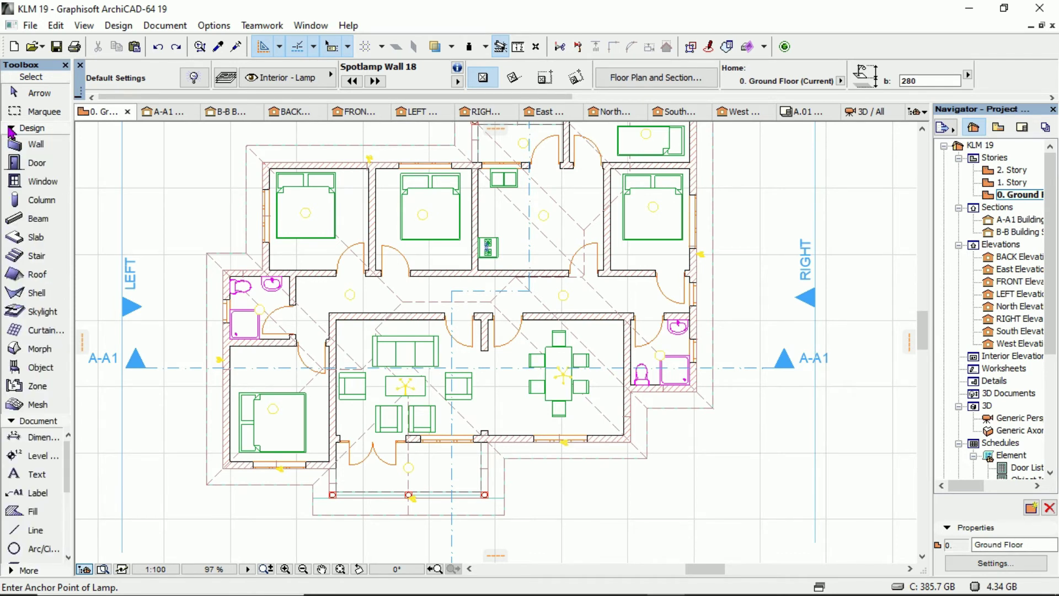
click(40, 369)
click(201, 82)
click(378, 100)
text(SOCKET)
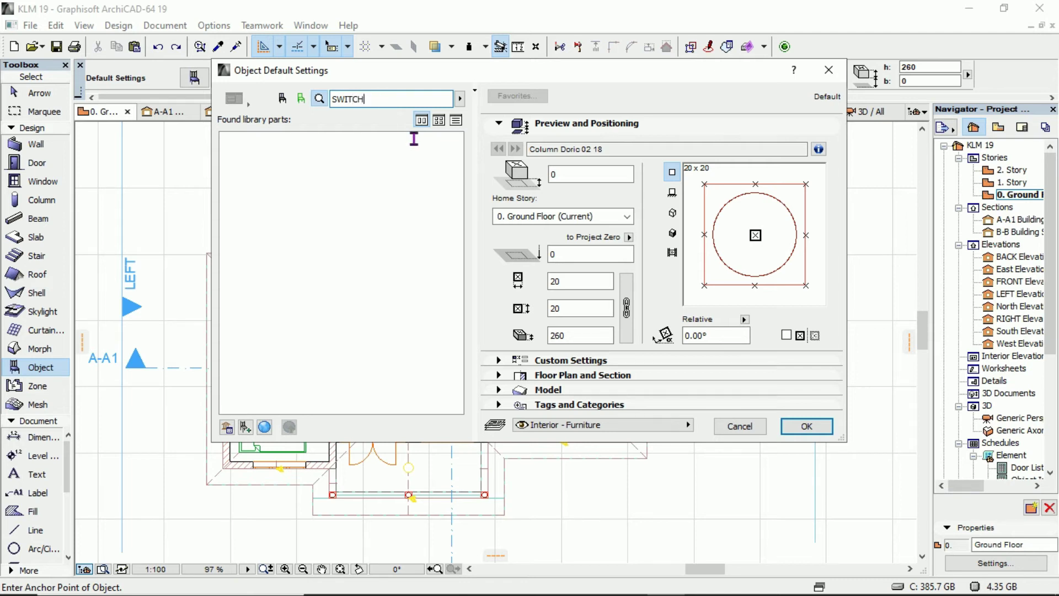
key(Return)
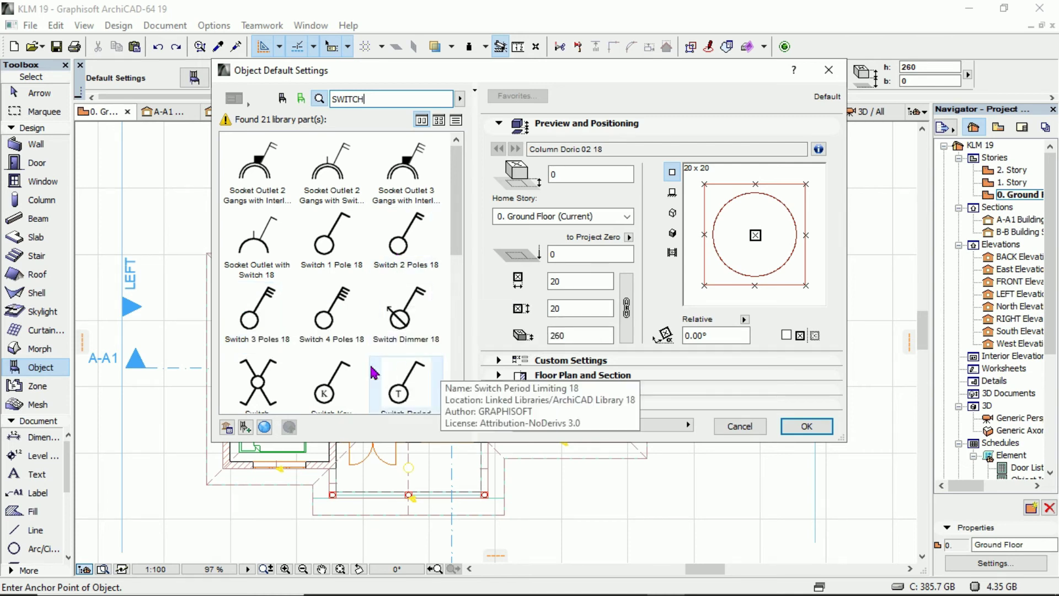
Step: Make Switch Two-way 1 Pole 18 the default object to place
scroll(330, 334, down, 4)
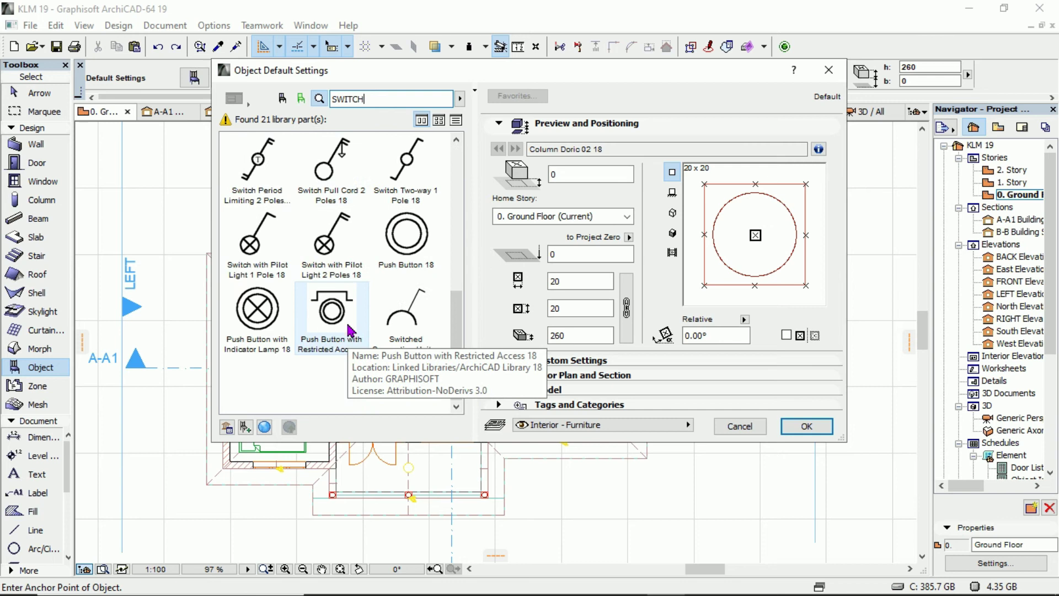
click(411, 165)
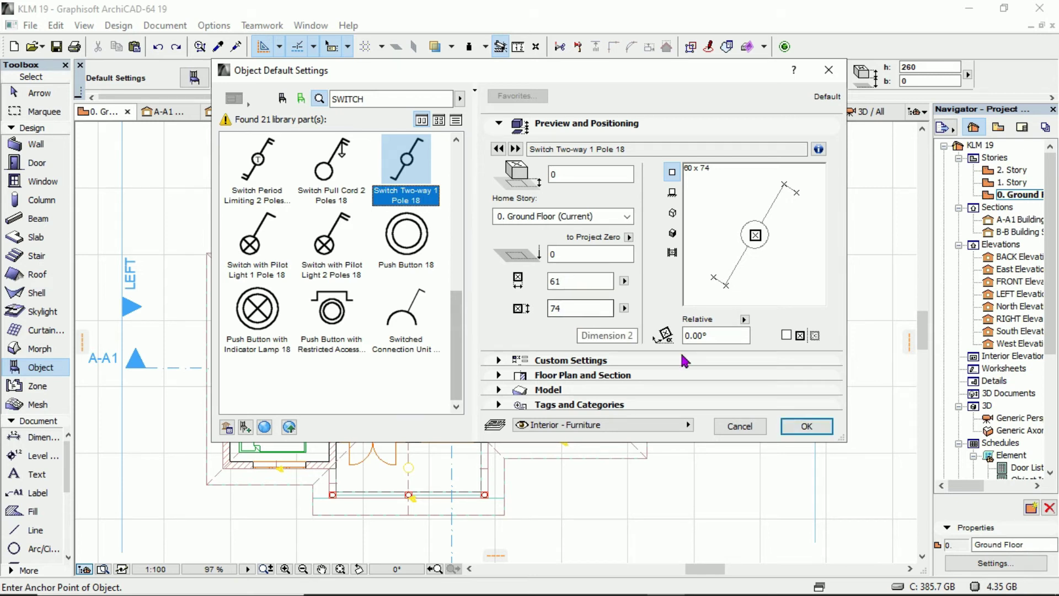
click(805, 426)
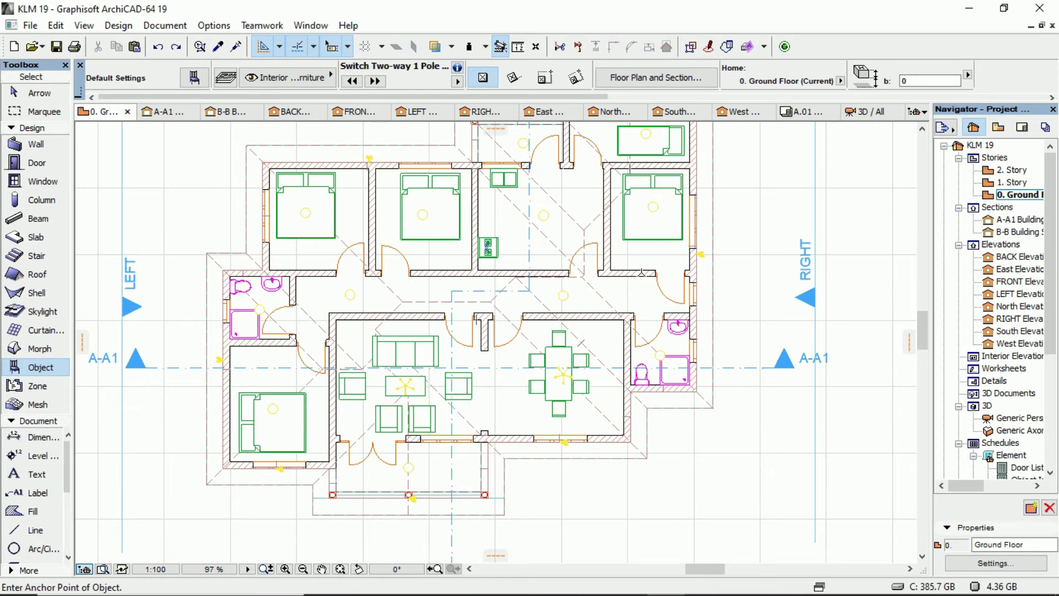
Step: Place two-way switches near the doors and beds on the walls of the five bedrooms, and on the kitchen's two opposite walls
click(642, 270)
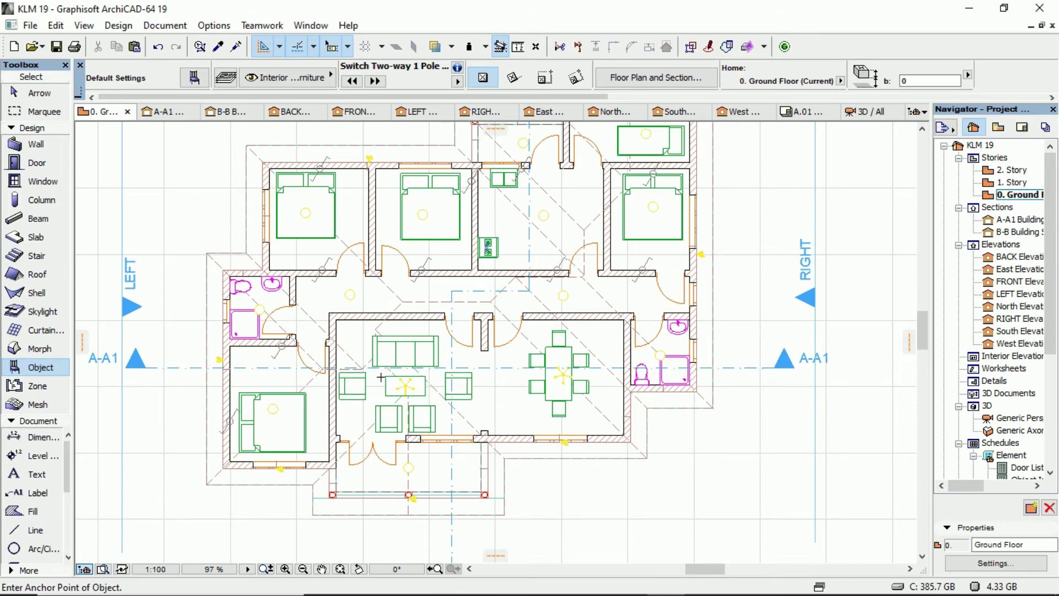
scroll(437, 325, down, 2)
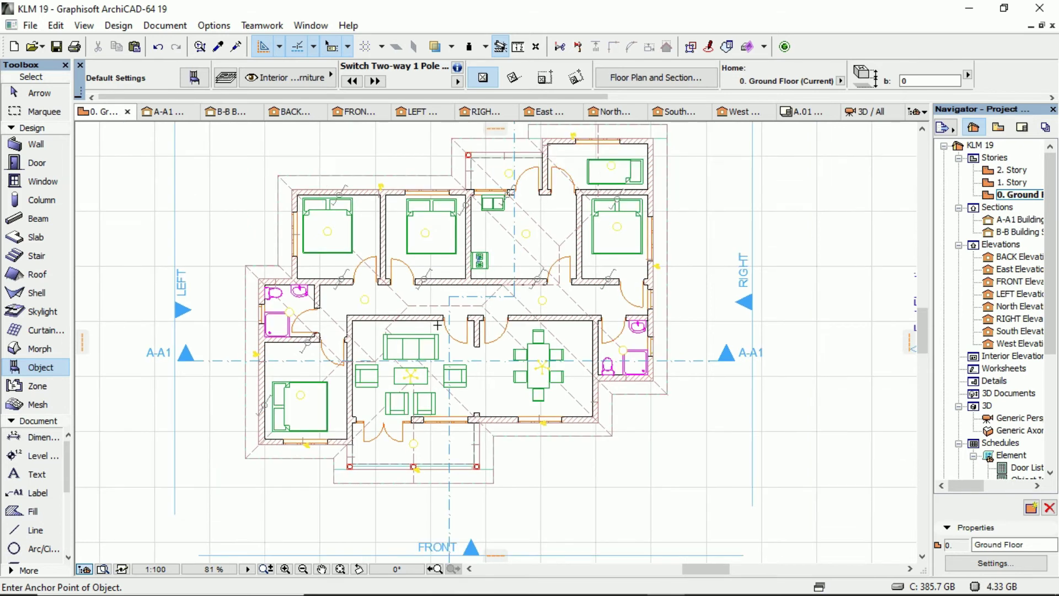
scroll(595, 144, up, 2)
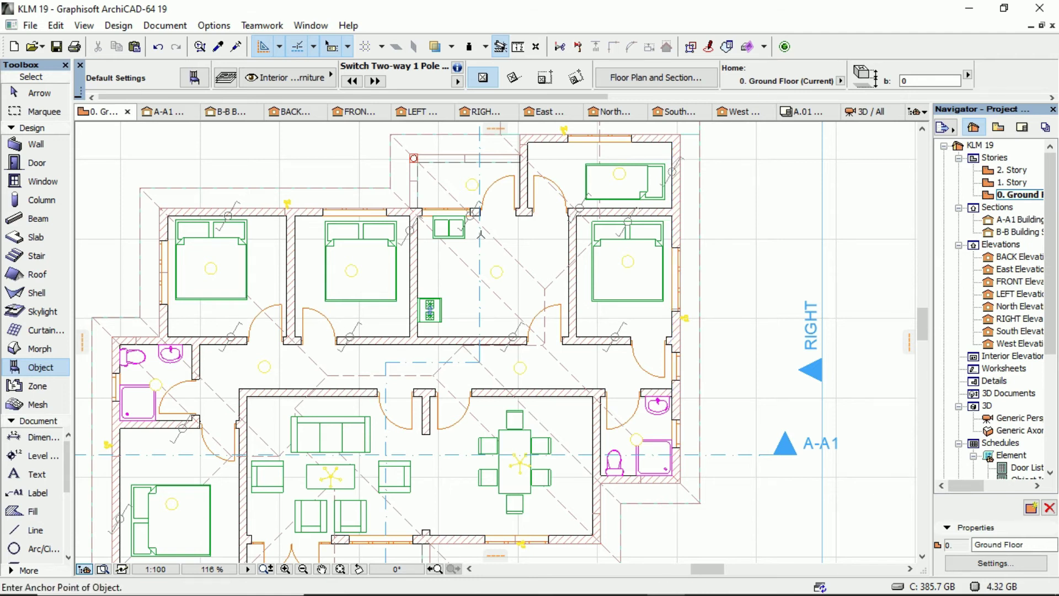
scroll(481, 234, down, 1)
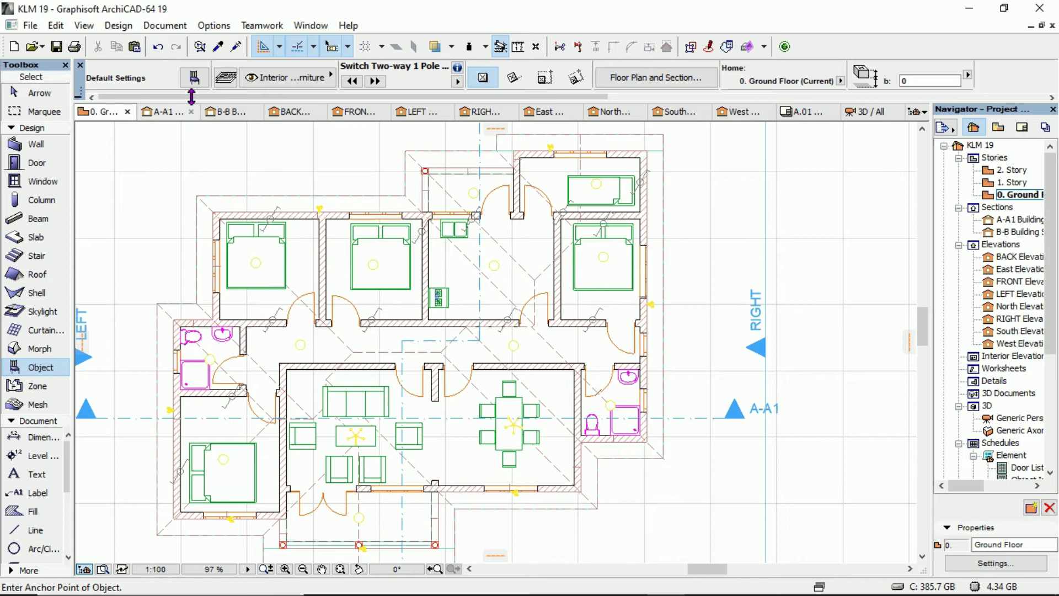
Step: Review the switch types available in the Switches 18 library folder, keeping Switch Two-way 1 Pole 18 as the default
click(195, 80)
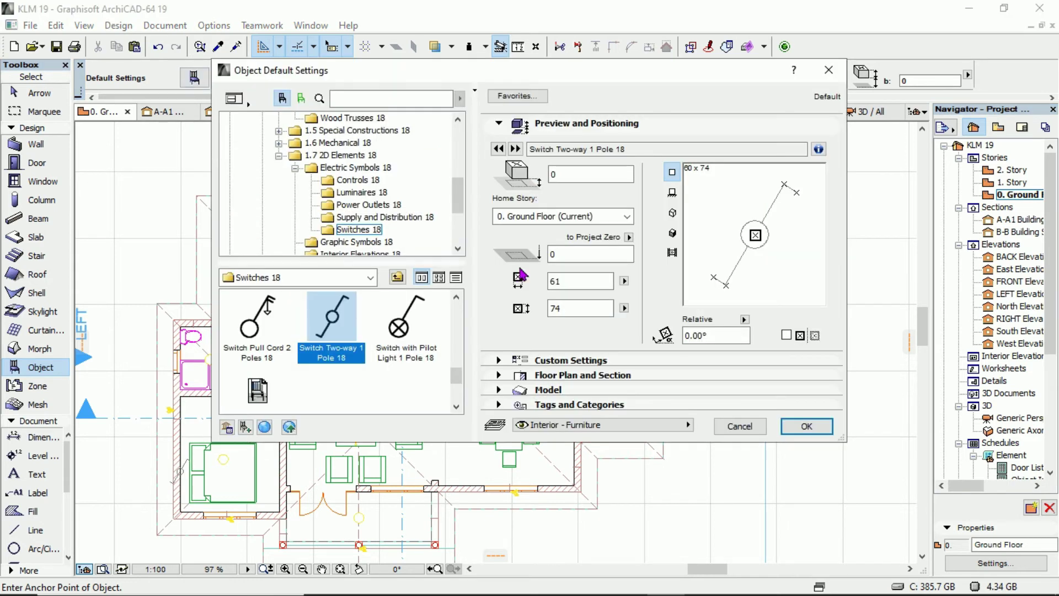
scroll(361, 381, down, 3)
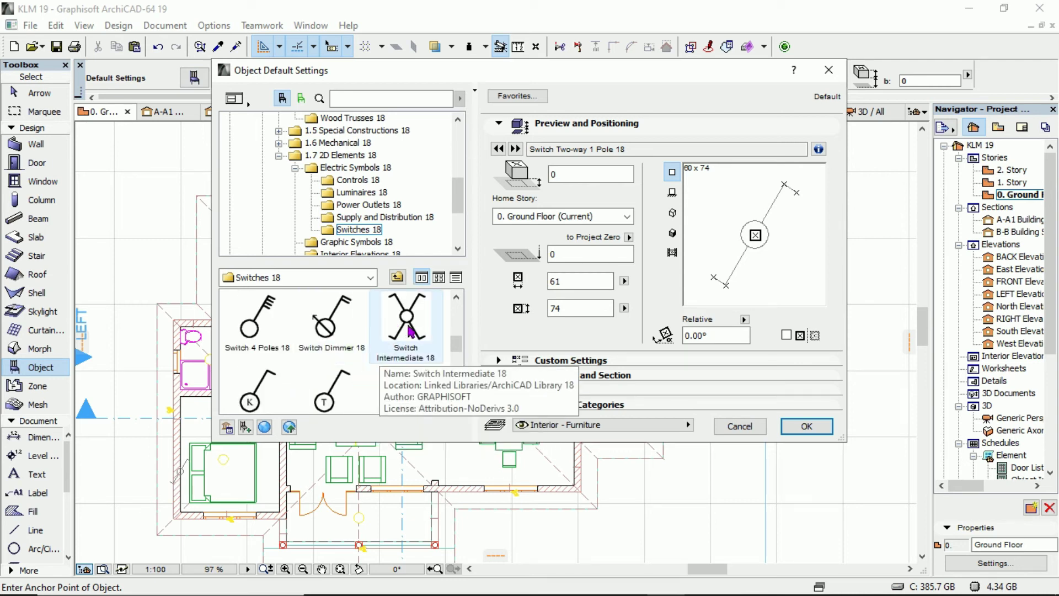
click(806, 426)
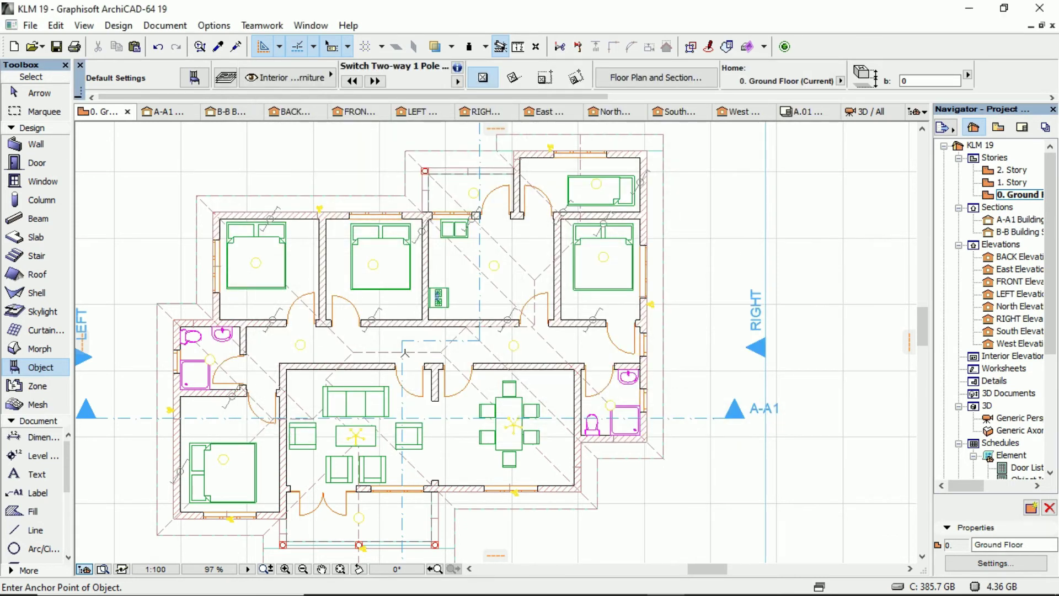